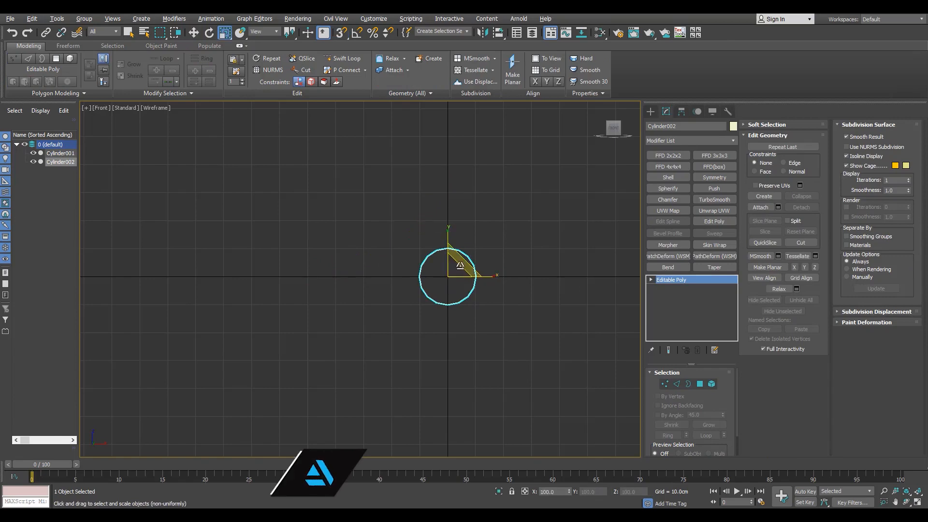
Enlarge Cylinder002 and trim it to the front face of its upper half, scaled to 80% vertically
{"action": "left_click_drag", "start_coordinate": [460, 266], "coordinate": [271, 285]}
{"action": "scroll", "coordinate": [535, 281], "scroll_direction": "up", "scroll_amount": 2}
{"action": "key", "text": "1"}
{"action": "key", "text": "4"}
{"action": "left_click", "coordinate": [367, 240]}
{"action": "key", "text": "ctrl+i"}
{"action": "key", "text": "Delete"}
{"action": "key", "text": "4"}
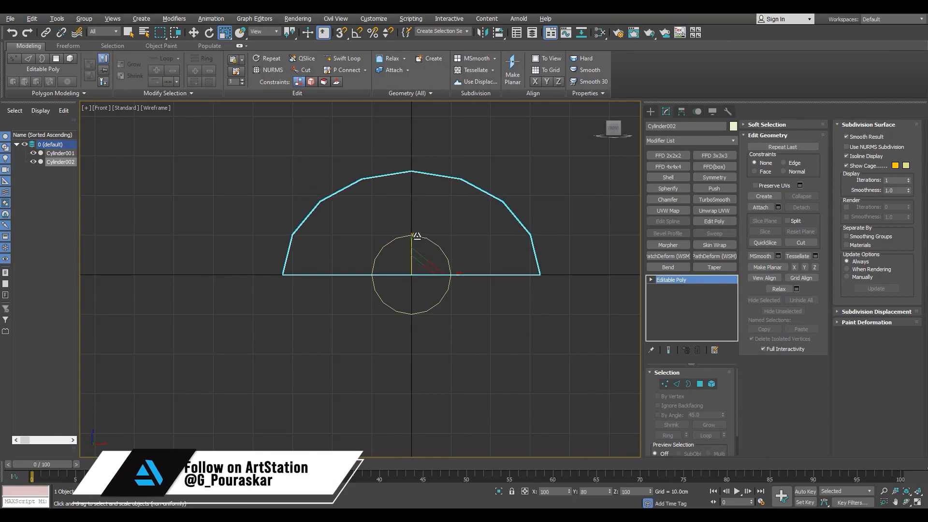
Move the half-disc straight down to Z -60 cm, snapping it to the grid points
{"action": "scroll", "coordinate": [505, 269], "scroll_direction": "down", "scroll_amount": 3}
{"action": "key", "text": "w"}
{"action": "left_click", "coordinate": [728, 111]}
{"action": "left_click", "coordinate": [689, 231]}
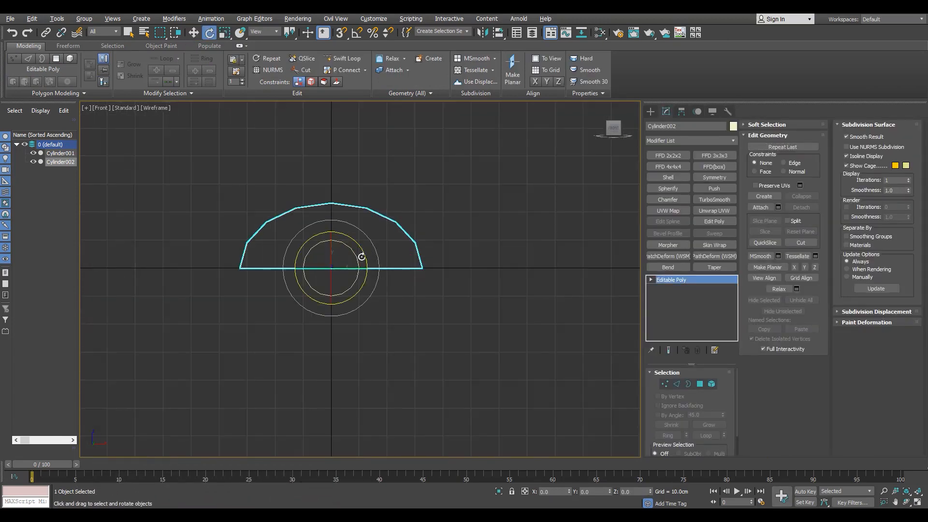
{"action": "key", "text": "e"}
{"action": "left_click_drag", "start_coordinate": [366, 259], "coordinate": [372, 233], "text": "shift"}
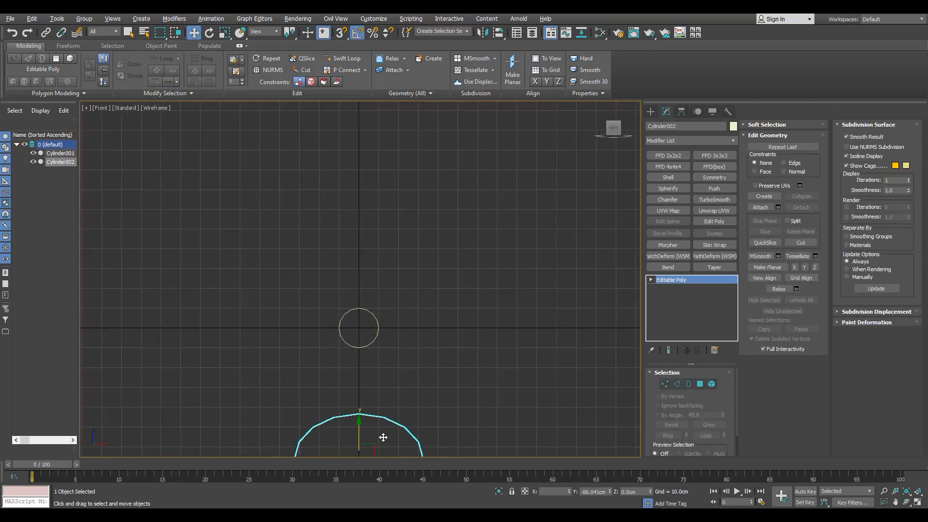
{"action": "left_click_drag", "start_coordinate": [383, 438], "coordinate": [375, 452]}
{"action": "middle_click_drag", "start_coordinate": [366, 454], "coordinate": [371, 345]}
{"action": "middle_click_drag", "start_coordinate": [323, 315], "coordinate": [325, 321]}
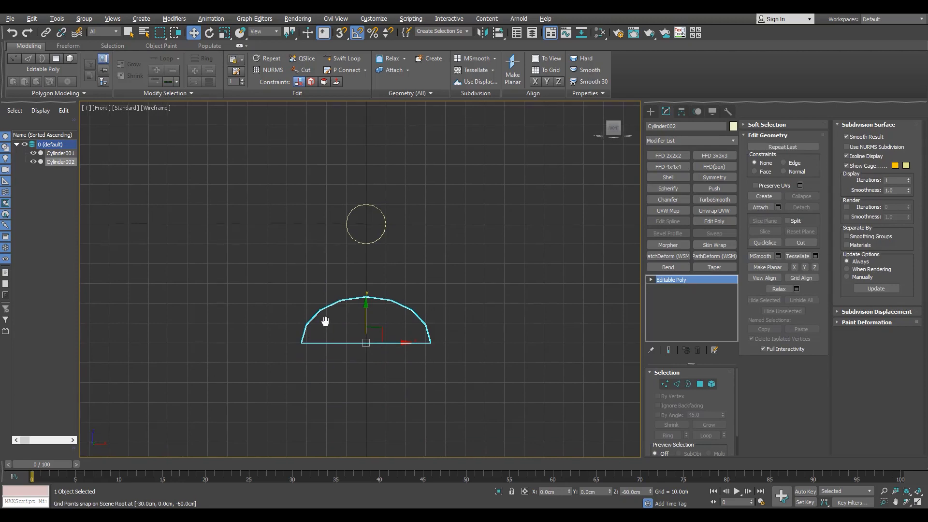
Set the central cylinder's radius to 20 cm
{"action": "left_click", "coordinate": [378, 240]}
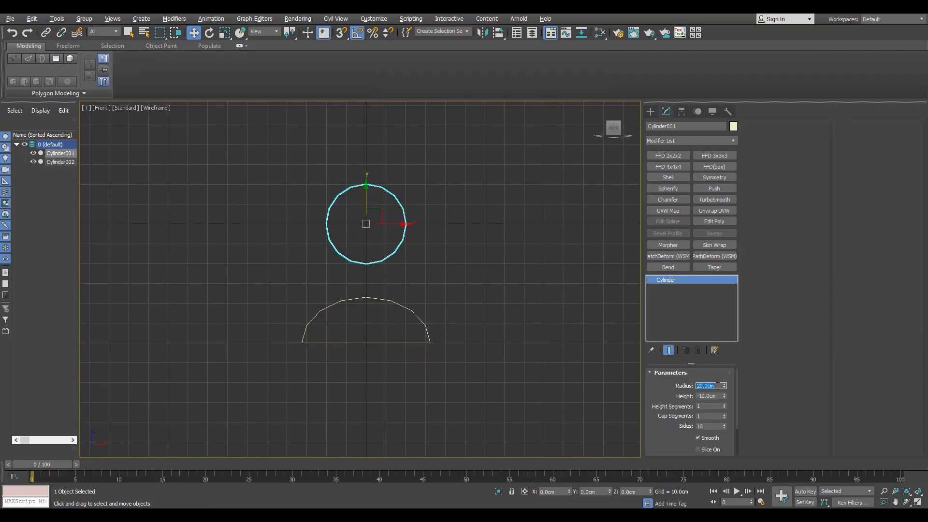
{"action": "left_click", "coordinate": [476, 353]}
Move the half-disc's pivot to the origin at the centre of the central cylinder
{"action": "left_click", "coordinate": [415, 343]}
{"action": "middle_click_drag", "start_coordinate": [395, 374], "coordinate": [410, 384]}
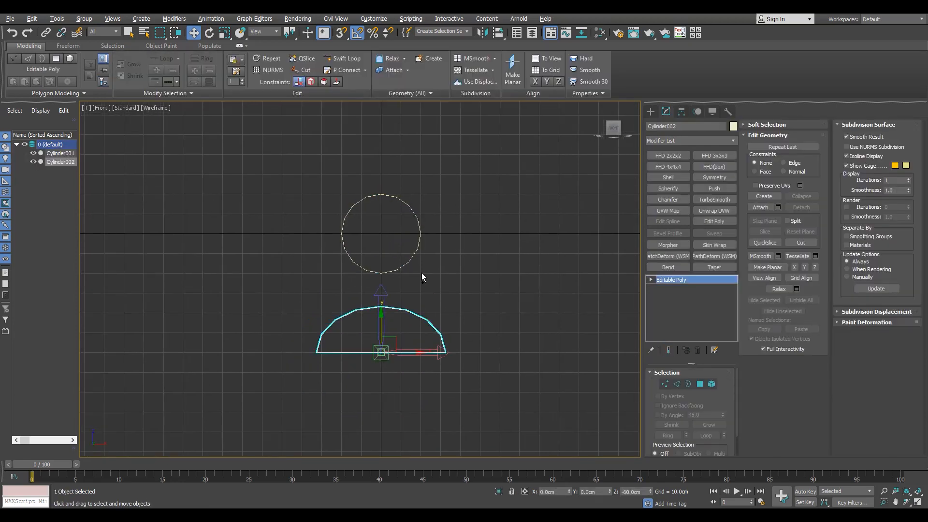
{"action": "key", "text": "e"}
{"action": "scroll", "coordinate": [483, 256], "scroll_direction": "down", "scroll_amount": 5}
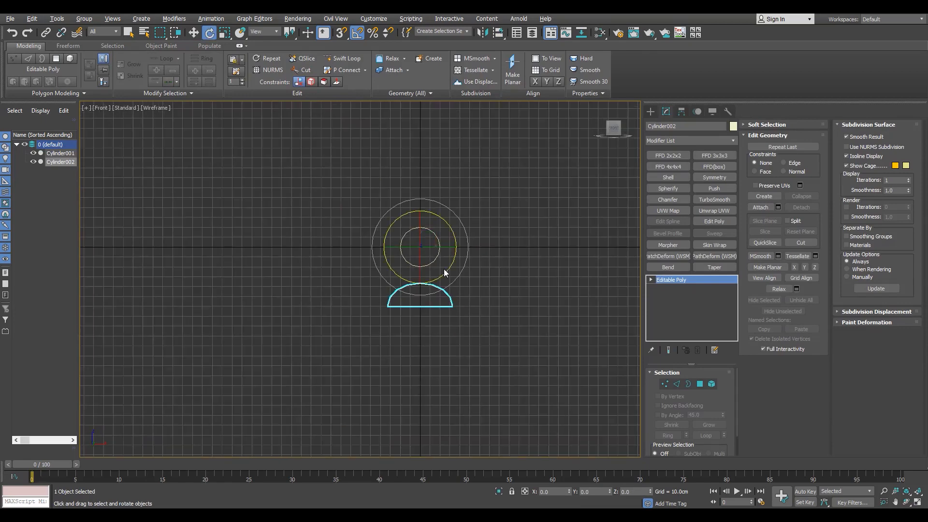
{"action": "scroll", "coordinate": [443, 268], "scroll_direction": "up", "scroll_amount": 3}
{"action": "scroll", "coordinate": [375, 270], "scroll_direction": "up", "scroll_amount": 3}
Clone the half-disc as five instances rotated in 60-degree increments around the central cylinder
{"action": "left_click_drag", "start_coordinate": [422, 238], "coordinate": [417, 260]}
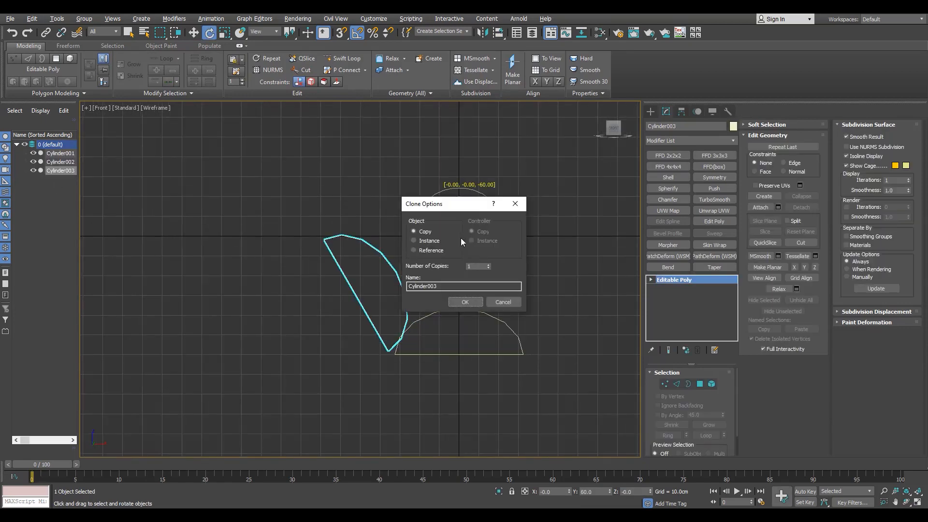
{"action": "type", "text": "5"}
{"action": "left_click", "coordinate": [465, 302]}
Apply an FFD 3x3x3 modifier to the bottom half-disc and scale its middle control points horizontally
{"action": "left_click", "coordinate": [489, 318]}
{"action": "scroll", "coordinate": [504, 339], "scroll_direction": "up", "scroll_amount": 2}
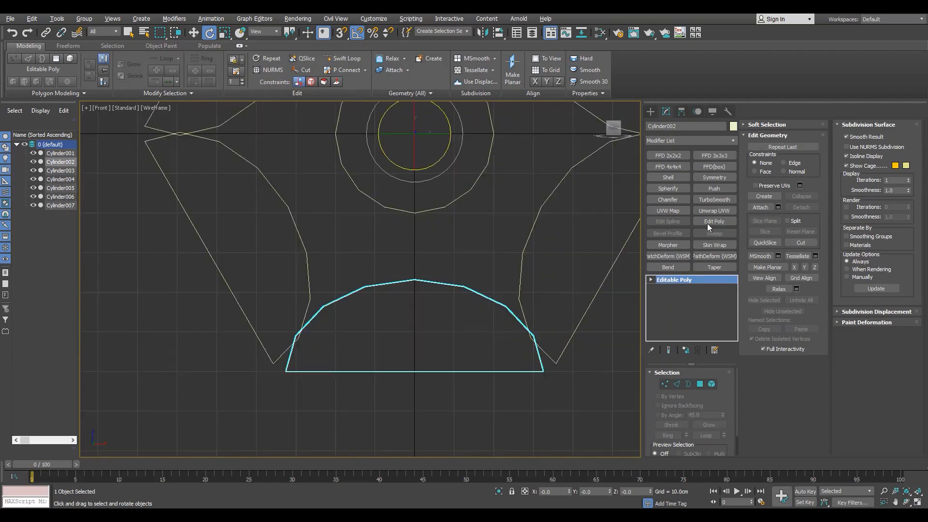
{"action": "left_click", "coordinate": [715, 156]}
{"action": "key", "text": "1"}
{"action": "left_click_drag", "start_coordinate": [456, 289], "coordinate": [404, 356]}
{"action": "scroll", "coordinate": [441, 346], "scroll_direction": "up", "scroll_amount": 1}
{"action": "key", "text": "r"}
{"action": "left_click_drag", "start_coordinate": [446, 314], "coordinate": [617, 381]}
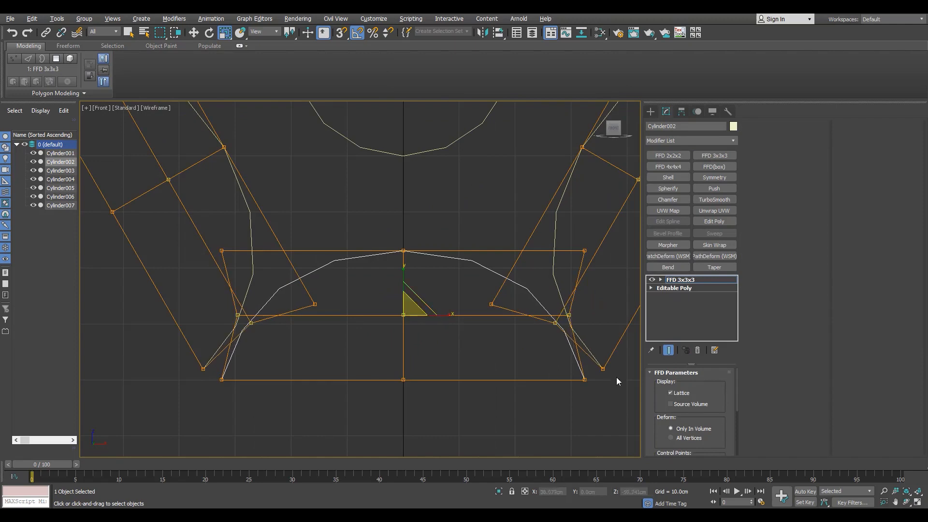
Scale the outer corner control points horizontally until the half-disc's corners meet those of the neighbouring pieces
{"action": "middle_click_drag", "start_coordinate": [489, 378], "coordinate": [344, 407]}
{"action": "scroll", "coordinate": [451, 412], "scroll_direction": "up", "scroll_amount": 7}
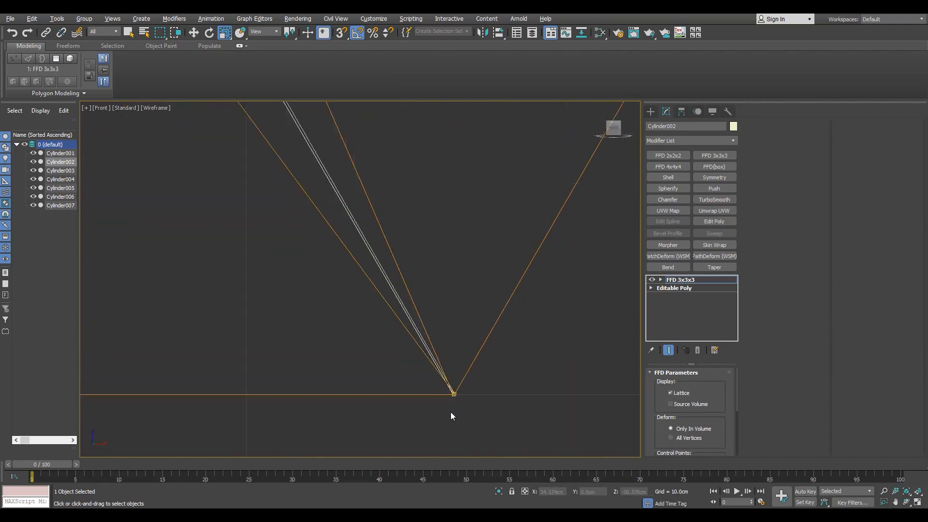
{"action": "right_click", "coordinate": [225, 33]}
{"action": "middle_click_drag", "start_coordinate": [467, 377], "coordinate": [454, 364]}
{"action": "scroll", "coordinate": [454, 364], "scroll_direction": "up", "scroll_amount": 2}
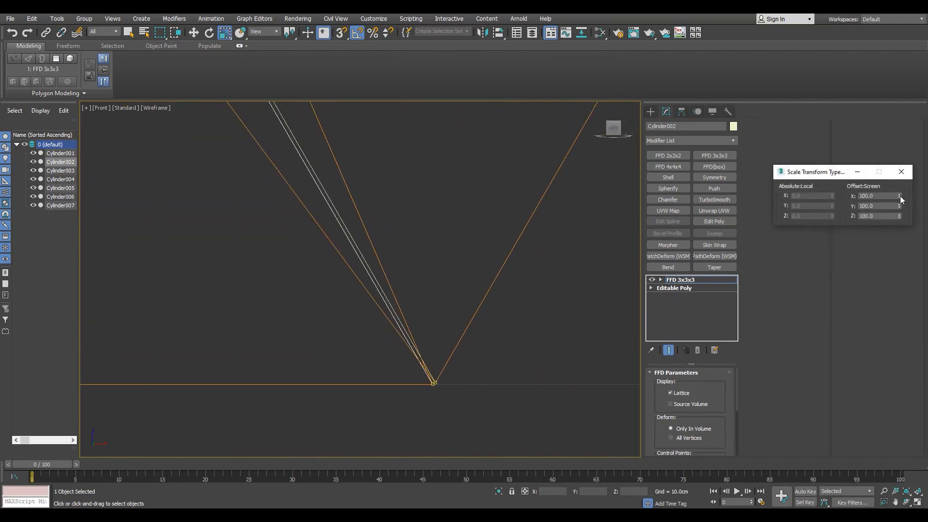
{"action": "mouse_move", "coordinate": [900, 198]}
{"action": "left_mouse_down"}
{"action": "mouse_move", "coordinate": [905, 188]}
{"action": "mouse_move", "coordinate": [897, 211]}
{"action": "mouse_move", "coordinate": [910, 196]}
{"action": "left_mouse_up"}
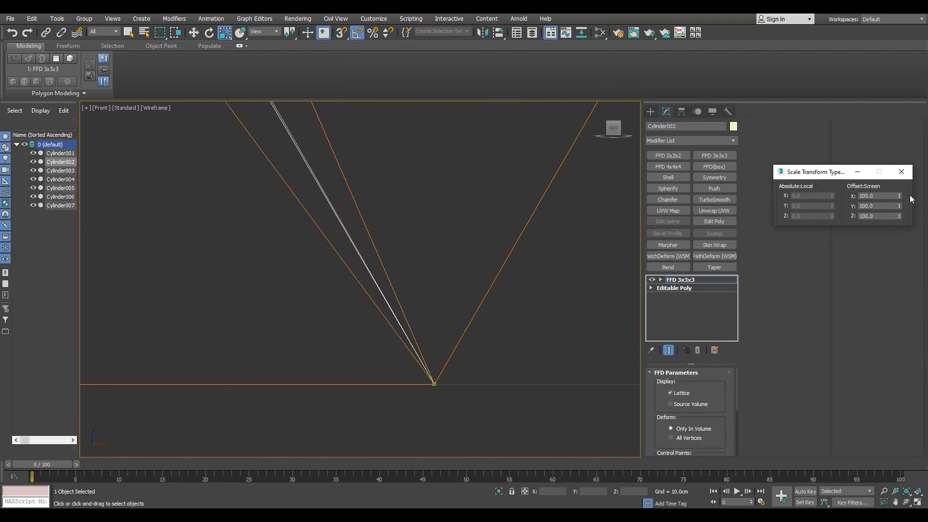
Fine-tune the horizontal scale of the middle control points so the side edges line up with the neighbouring pieces
{"action": "scroll", "coordinate": [409, 305], "scroll_direction": "down", "scroll_amount": 8}
{"action": "middle_click_drag", "start_coordinate": [391, 273], "coordinate": [414, 303]}
{"action": "scroll", "coordinate": [170, 309], "scroll_direction": "up", "scroll_amount": 5}
{"action": "middle_click_drag", "start_coordinate": [170, 309], "coordinate": [258, 349]}
{"action": "scroll", "coordinate": [280, 300], "scroll_direction": "up", "scroll_amount": 3}
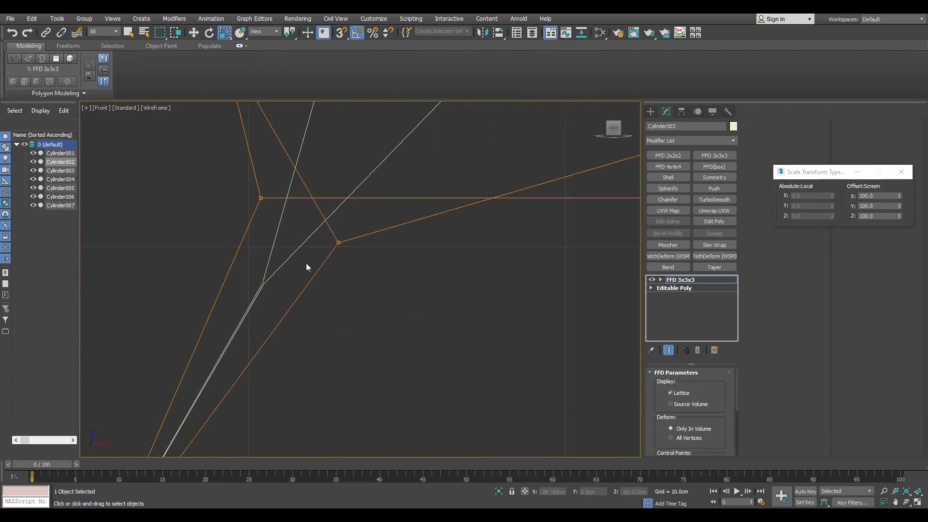
{"action": "scroll", "coordinate": [221, 303], "scroll_direction": "down", "scroll_amount": 7}
{"action": "scroll", "coordinate": [380, 303], "scroll_direction": "up", "scroll_amount": 10}
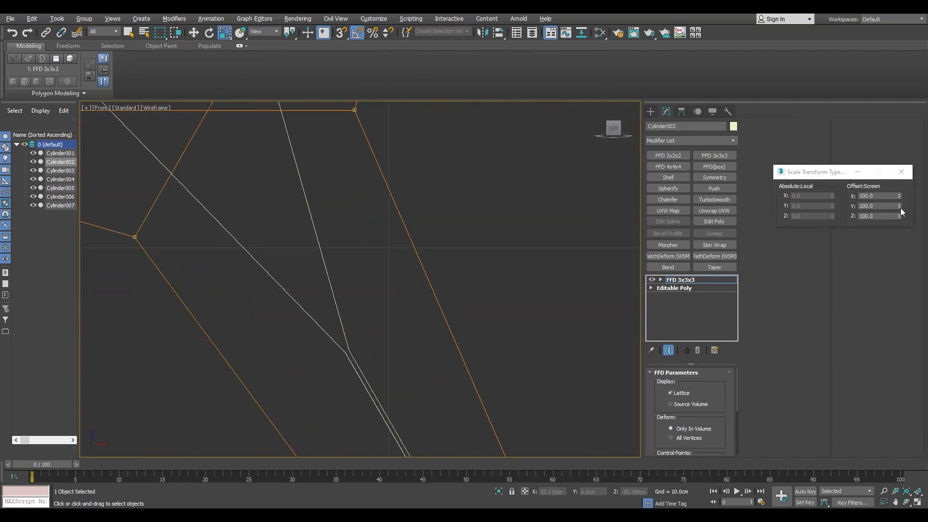
{"action": "scroll", "coordinate": [405, 300], "scroll_direction": "down", "scroll_amount": 10}
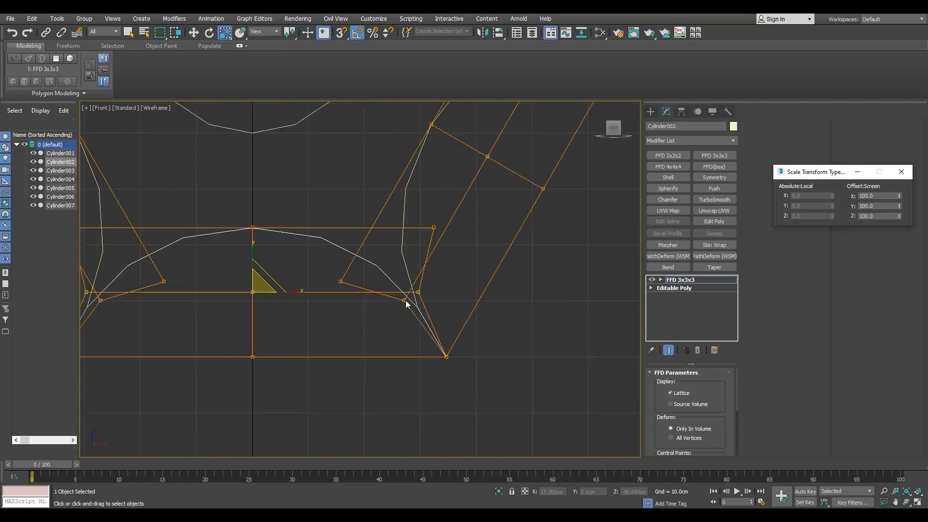
Combine the six deformed pieces into one Editable Poly and weld the touching corner vertices
{"action": "key", "text": "F3"}
{"action": "middle_click_drag", "start_coordinate": [436, 286], "coordinate": [258, 370], "text": "alt"}
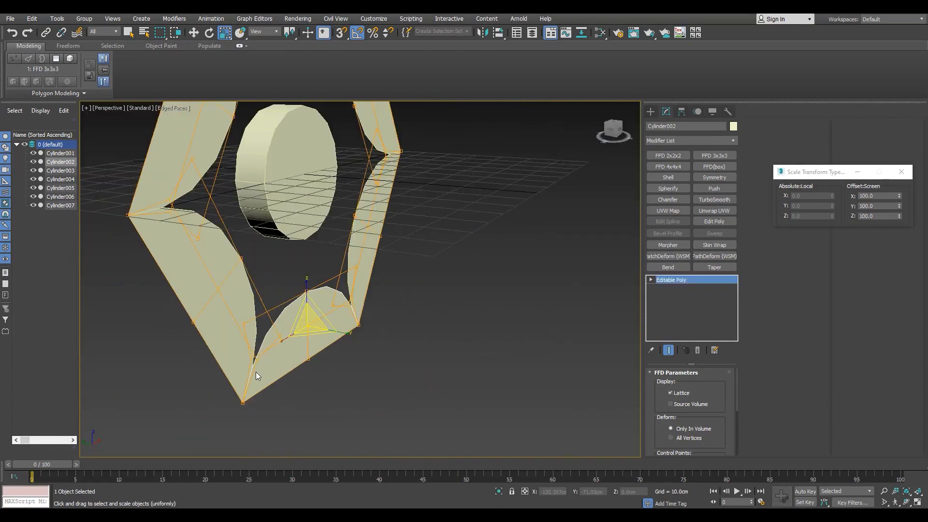
{"action": "middle_click_drag", "start_coordinate": [256, 372], "coordinate": [175, 316]}
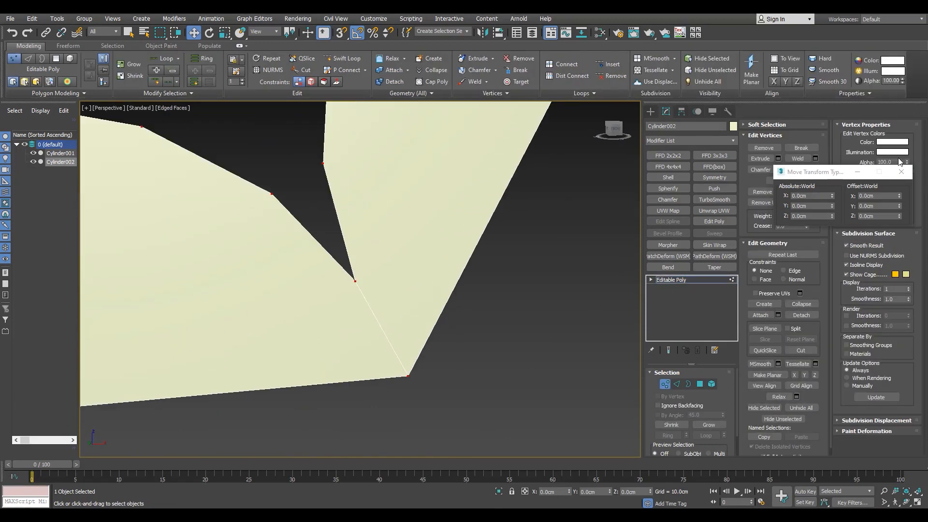
{"action": "left_click", "coordinate": [901, 172]}
{"action": "left_click", "coordinate": [365, 318]}
Extrude the hexagonal ring's open borders backward by about 19 cm
{"action": "key", "text": "3"}
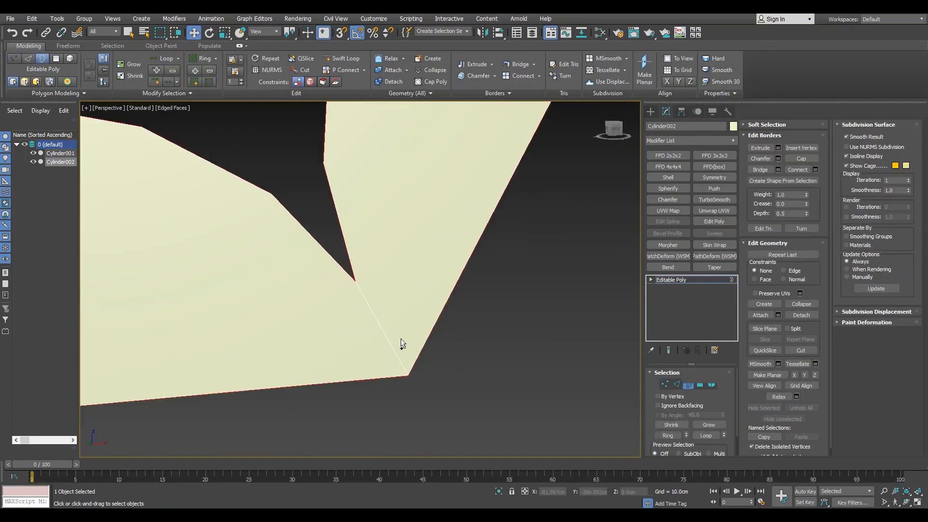
{"action": "scroll", "coordinate": [400, 343], "scroll_direction": "down", "scroll_amount": 6}
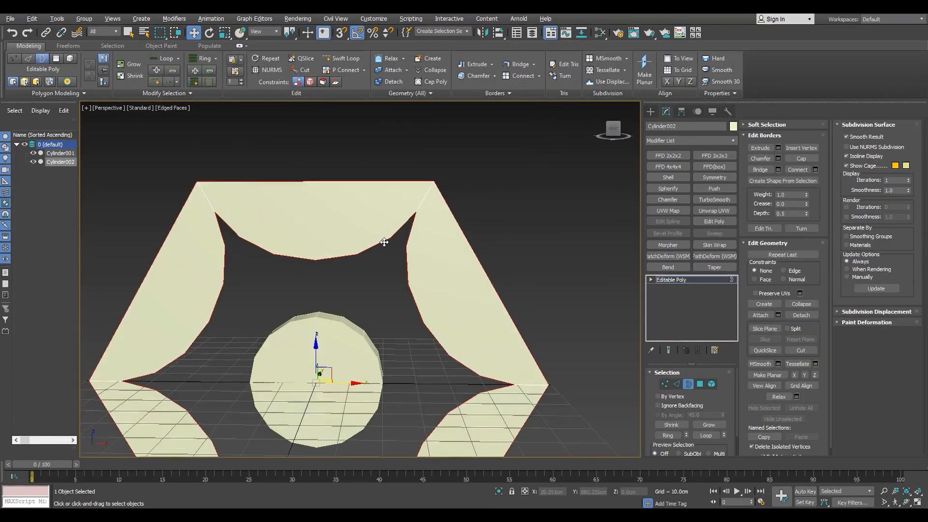
{"action": "middle_click_drag", "start_coordinate": [385, 242], "coordinate": [447, 233], "text": "alt"}
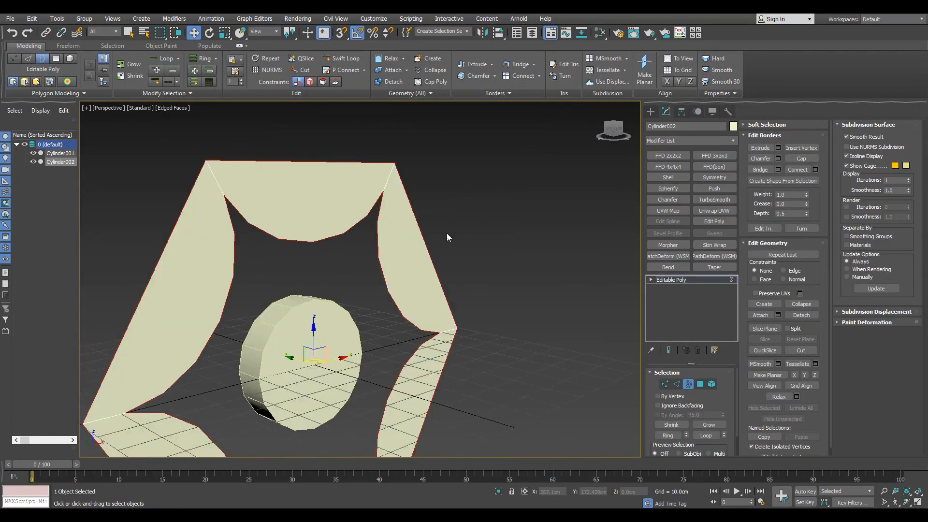
{"action": "scroll", "coordinate": [447, 233], "scroll_direction": "down", "scroll_amount": 5}
{"action": "scroll", "coordinate": [435, 261], "scroll_direction": "up", "scroll_amount": 2}
{"action": "middle_click_drag", "start_coordinate": [389, 282], "coordinate": [423, 285], "text": "alt"}
{"action": "left_click_drag", "start_coordinate": [384, 260], "coordinate": [351, 252], "text": "shift"}
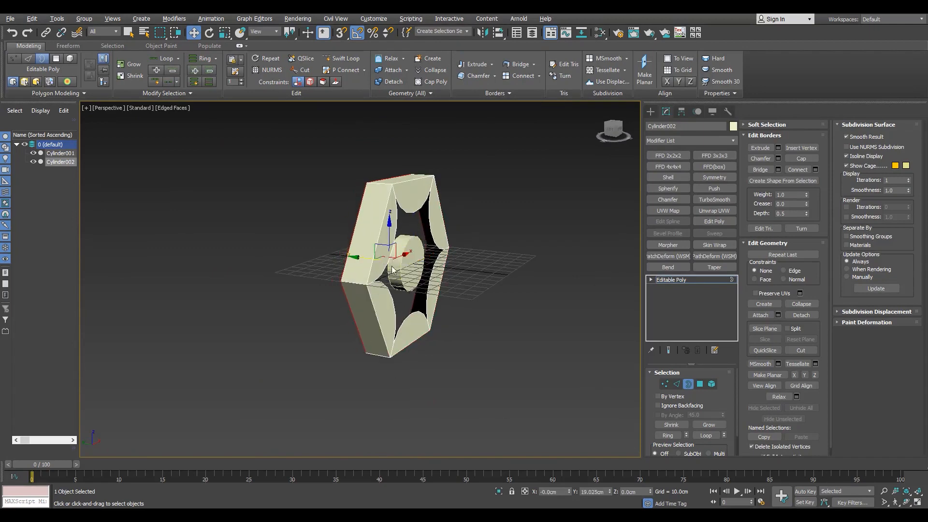
{"action": "middle_click_drag", "start_coordinate": [392, 270], "coordinate": [333, 272], "text": "alt"}
{"action": "scroll", "coordinate": [431, 275], "scroll_direction": "up", "scroll_amount": 2}
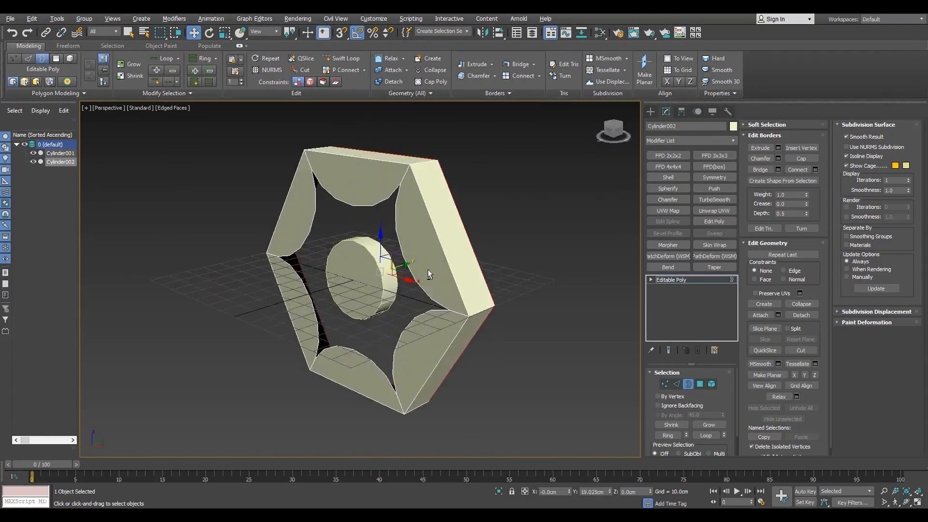
{"action": "middle_click_drag", "start_coordinate": [429, 273], "coordinate": [489, 316], "text": "alt"}
{"action": "key", "text": "3"}
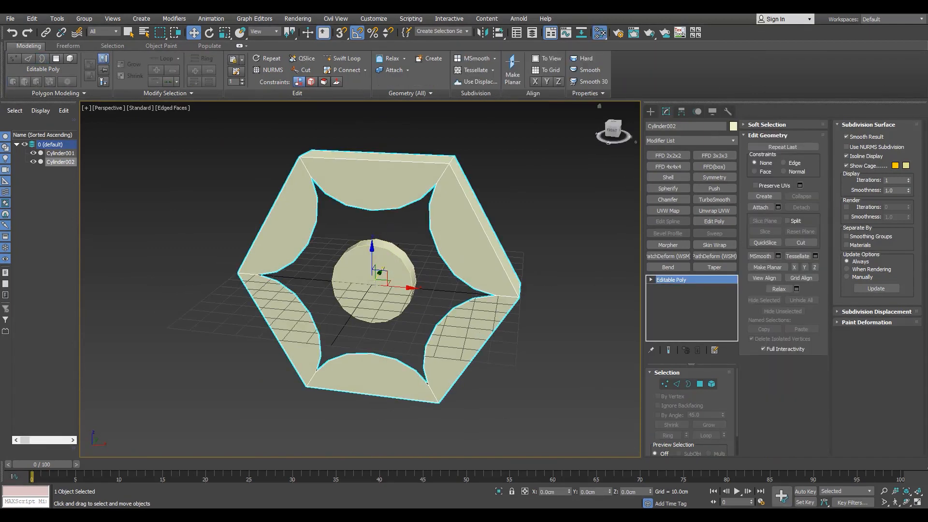
Give the hexagonal ring a grey material and a black object colour, and hide the viewport grid
{"action": "key", "text": "alt+x"}
{"action": "left_click", "coordinate": [734, 126]}
{"action": "left_click", "coordinate": [539, 282]}
{"action": "left_click", "coordinate": [513, 317]}
{"action": "left_click", "coordinate": [524, 326]}
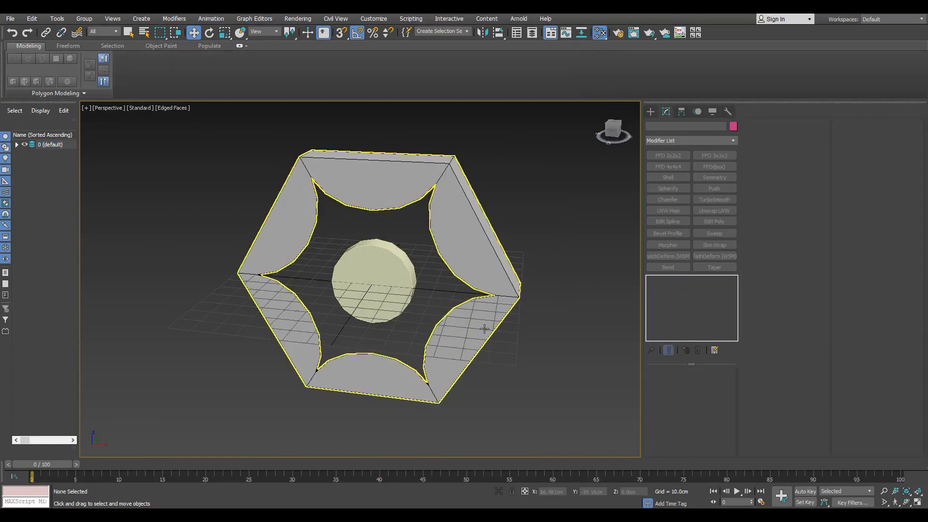
{"action": "left_click", "coordinate": [485, 325]}
{"action": "key", "text": "g"}
Attach the central cylinder to the hexagonal ring mesh
{"action": "left_click", "coordinate": [392, 264]}
{"action": "left_click", "coordinate": [465, 197]}
{"action": "left_click", "coordinate": [405, 256]}
Connect the opposite arc vertices of the bottom ring segment with horizontal edges across its front face
{"action": "middle_click_drag", "start_coordinate": [447, 230], "coordinate": [457, 146], "text": "alt"}
{"action": "key", "text": "2"}
{"action": "left_click", "coordinate": [398, 357]}
{"action": "key", "text": "alt+w"}
{"action": "scroll", "coordinate": [519, 209], "scroll_direction": "up", "scroll_amount": 5}
{"action": "key", "text": "alt+w"}
{"action": "key", "text": "1"}
{"action": "key", "text": "F3"}
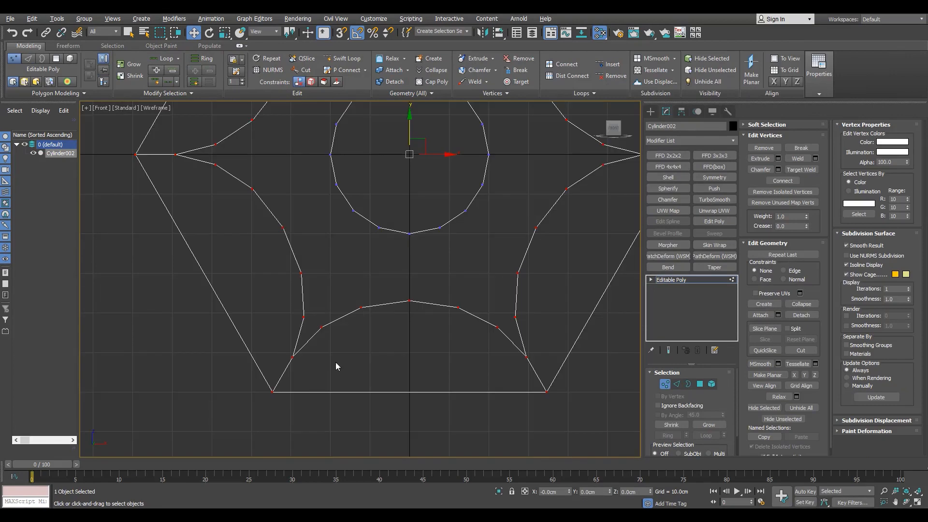
{"action": "key", "text": "2"}
{"action": "key", "text": "1"}
{"action": "left_click", "coordinate": [498, 328]}
{"action": "left_click", "coordinate": [321, 327], "text": "ctrl"}
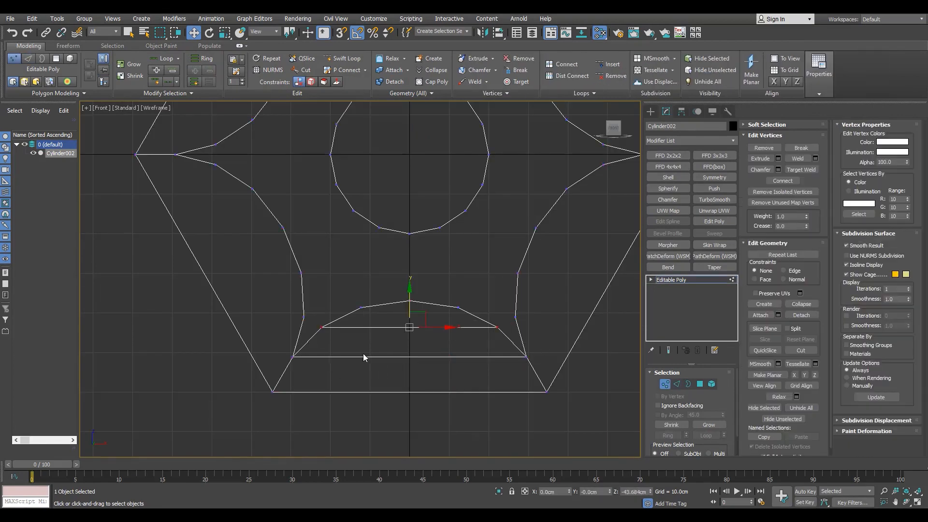
Connect the horizontal edges of the bottom segment with a vertical edge line through its centre
{"action": "key", "text": "2"}
{"action": "mouse_move", "coordinate": [382, 408]}
{"action": "left_mouse_down"}
{"action": "mouse_move", "coordinate": [396, 316]}
{"action": "mouse_move", "coordinate": [425, 284]}
{"action": "left_mouse_up"}
{"action": "key", "text": "1"}
{"action": "key", "text": "F3"}
{"action": "key", "text": "F4"}
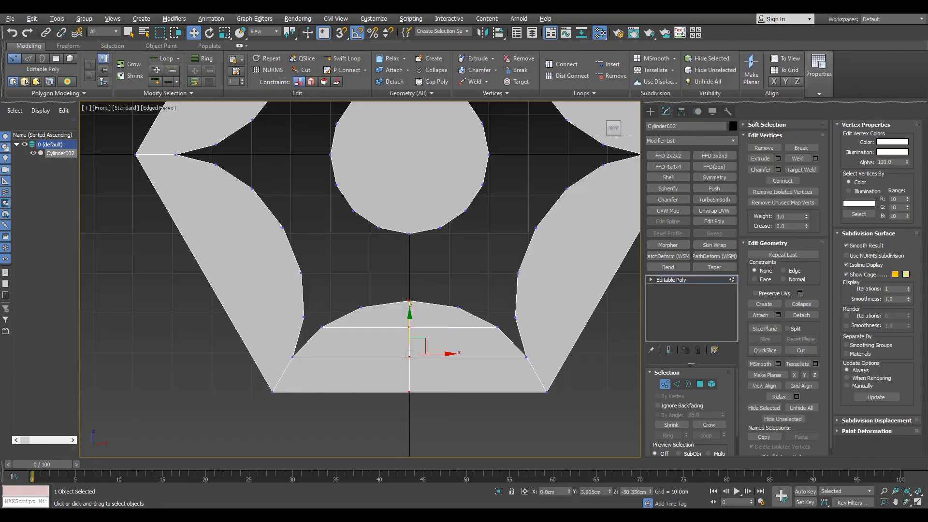
Cut the same pattern of connecting edges into the remaining ring segments and the central disc
{"action": "key", "text": "1"}
{"action": "key", "text": "alt+w"}
{"action": "key", "text": "alt+w"}
{"action": "middle_click_drag", "start_coordinate": [427, 270], "coordinate": [453, 261]}
Snap the ring's open back border to Y 10 cm, level with the back of the central cylinder
{"action": "key", "text": "3"}
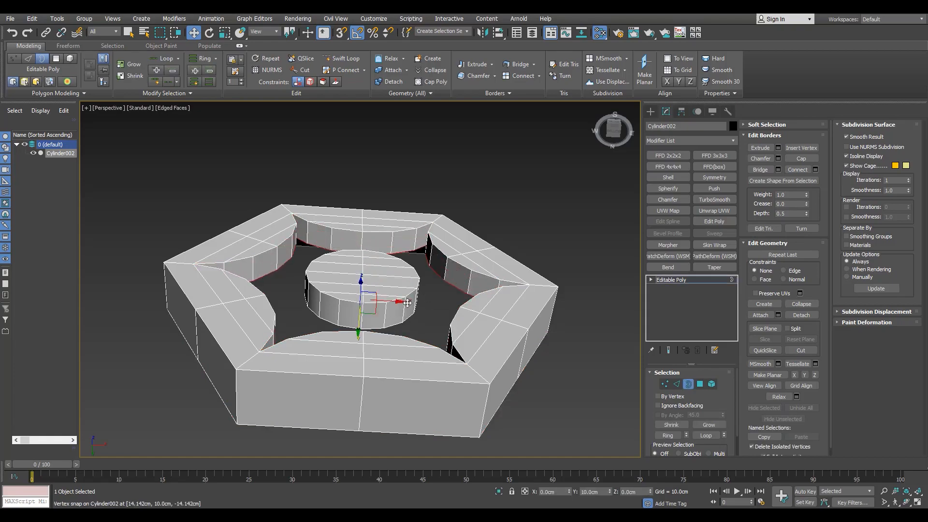
{"action": "key", "text": "F3"}
{"action": "key", "text": "alt+w"}
{"action": "key", "text": "alt+w"}
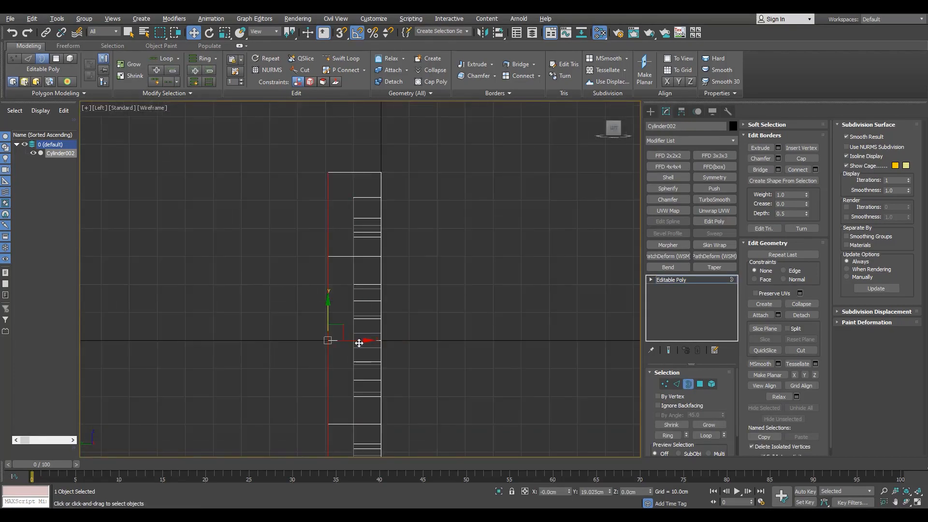
{"action": "key", "text": "s"}
{"action": "left_click_drag", "start_coordinate": [359, 342], "coordinate": [354, 349]}
{"action": "key", "text": "s"}
{"action": "key", "text": "alt+w"}
{"action": "key", "text": "alt+w"}
{"action": "key", "text": "F3"}
Try to bridge the edges at the ring's side notch, and delete two polygons there
{"action": "mouse_move", "coordinate": [476, 353]}
{"action": "middle_mouse_down", "text": "alt"}
{"action": "mouse_move", "coordinate": [389, 396]}
{"action": "mouse_move", "coordinate": [400, 367]}
{"action": "mouse_move", "coordinate": [411, 382]}
{"action": "mouse_move", "coordinate": [421, 358]}
{"action": "mouse_move", "coordinate": [445, 402]}
{"action": "mouse_move", "coordinate": [437, 387]}
{"action": "middle_mouse_up", "text": "alt"}
{"action": "scroll", "coordinate": [418, 324], "scroll_direction": "up", "scroll_amount": 3}
{"action": "key", "text": "2"}
{"action": "left_click", "coordinate": [419, 323]}
{"action": "middle_click_drag", "start_coordinate": [420, 319], "coordinate": [430, 333], "text": "alt"}
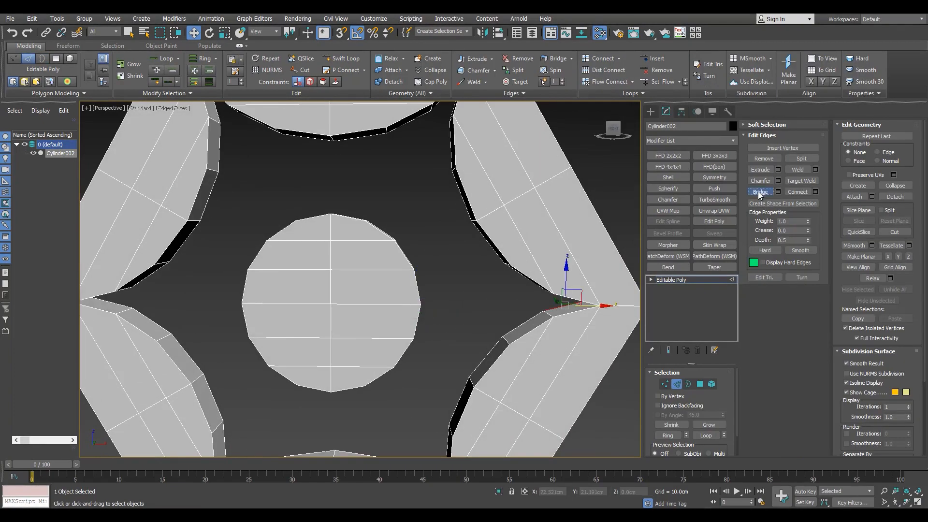
{"action": "middle_click_drag", "start_coordinate": [528, 323], "coordinate": [521, 327], "text": "alt"}
{"action": "key", "text": "4"}
{"action": "left_click", "coordinate": [529, 280]}
{"action": "middle_click_drag", "start_coordinate": [609, 274], "coordinate": [455, 297], "text": "alt"}
{"action": "left_click", "coordinate": [616, 276], "text": "ctrl"}
{"action": "key", "text": "Delete"}
Bridge the central disc's right back edge to the ring's back edge beside the right notch
{"action": "key", "text": "alt+w"}
{"action": "key", "text": "alt+w"}
{"action": "key", "text": "2"}
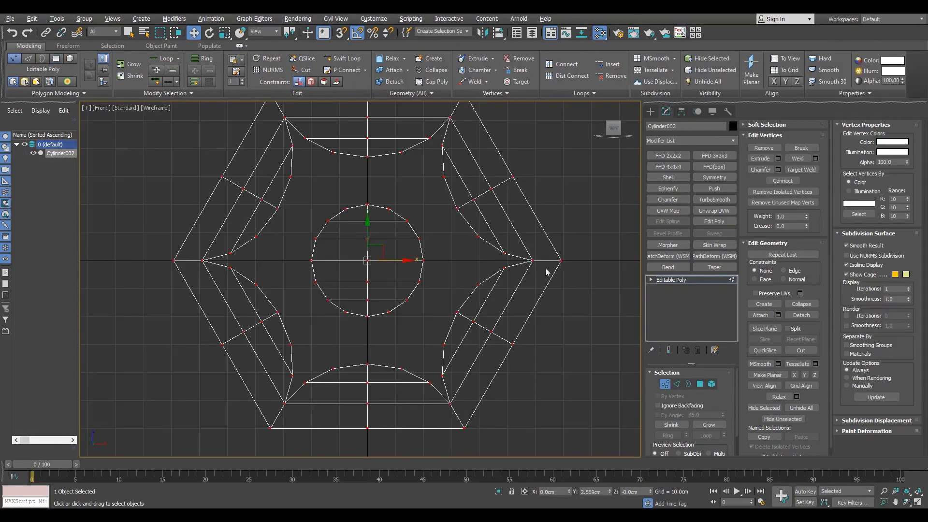
{"action": "scroll", "coordinate": [545, 267], "scroll_direction": "up", "scroll_amount": 5}
{"action": "key", "text": "p"}
{"action": "scroll", "coordinate": [483, 337], "scroll_direction": "up", "scroll_amount": 4}
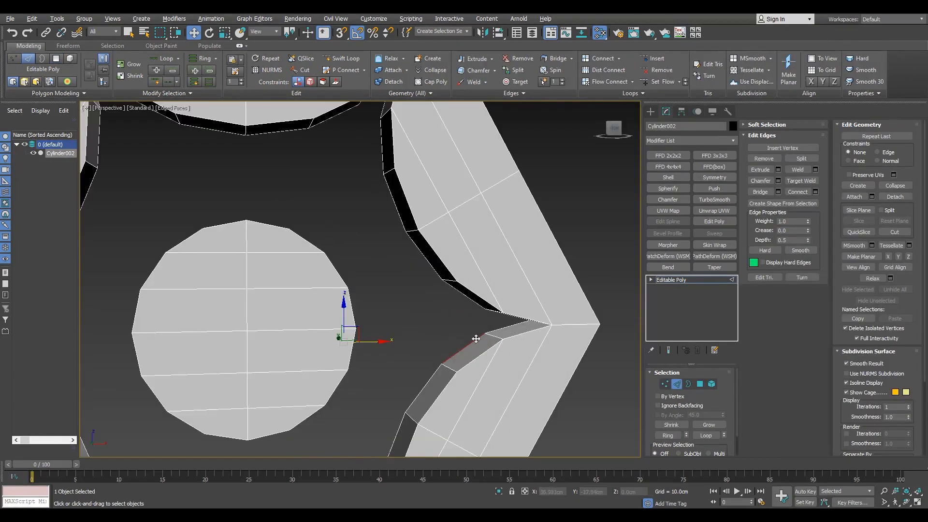
{"action": "left_click", "coordinate": [767, 197]}
{"action": "middle_click_drag", "start_coordinate": [382, 406], "coordinate": [363, 389], "text": "alt"}
Bridge the central disc's bottom back edge to the facing edge of the bottom ring segment
{"action": "scroll", "coordinate": [363, 387], "scroll_direction": "down", "scroll_amount": 2}
{"action": "left_click", "coordinate": [380, 266]}
{"action": "left_click", "coordinate": [394, 325], "text": "ctrl"}
{"action": "middle_click_drag", "start_coordinate": [370, 277], "coordinate": [379, 250], "text": "alt"}
{"action": "left_click", "coordinate": [762, 194]}
Cap the open border between the two bridges joining the central disc and the ring
{"action": "key", "text": "3"}
{"action": "left_click", "coordinate": [405, 263]}
{"action": "key", "text": "alt+p"}
Connect the facing ring vertices across the mouth of the lower-right notch
{"action": "scroll", "coordinate": [476, 363], "scroll_direction": "up", "scroll_amount": 4}
{"action": "key", "text": "F3"}
{"action": "key", "text": "1"}
{"action": "left_click_drag", "start_coordinate": [432, 380], "coordinate": [500, 306]}
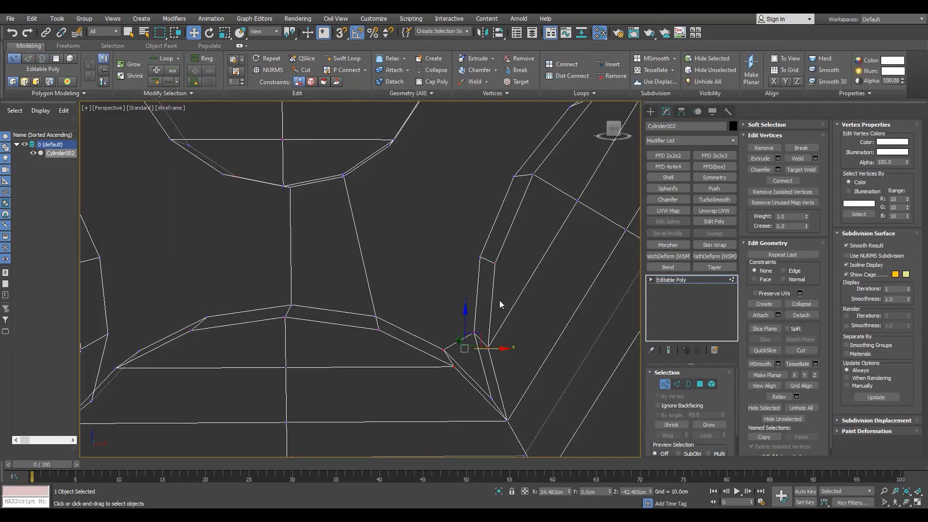
{"action": "key", "text": "ctrl+shift+e"}
Connect the disc's lower-right vertex to the middle vertex of the facing ring segment across the capped face
{"action": "middle_click_drag", "start_coordinate": [411, 169], "coordinate": [433, 236]}
{"action": "left_click_drag", "start_coordinate": [394, 216], "coordinate": [423, 247]}
{"action": "left_click_drag", "start_coordinate": [514, 242], "coordinate": [555, 285], "text": "ctrl"}
{"action": "key", "text": "ctrl+shift+e"}
Remove the slanted edge joining the disc's right side to the ring vertex near the right notch tip
{"action": "middle_click_drag", "start_coordinate": [537, 242], "coordinate": [455, 309]}
{"action": "middle_click_drag", "start_coordinate": [454, 310], "coordinate": [469, 295], "text": "alt"}
{"action": "scroll", "coordinate": [452, 295], "scroll_direction": "up", "scroll_amount": 2}
{"action": "key", "text": "2"}
{"action": "left_click", "coordinate": [457, 221]}
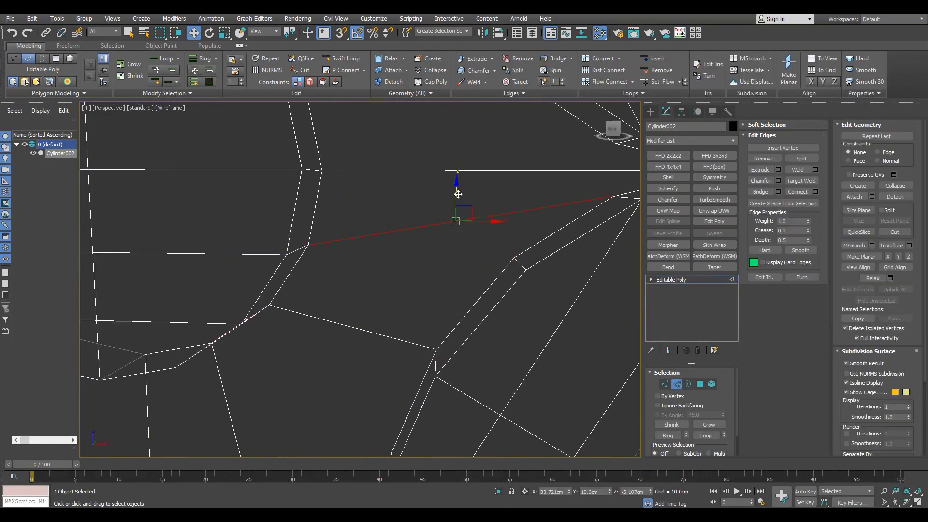
{"action": "scroll", "coordinate": [445, 223], "scroll_direction": "down", "scroll_amount": 2}
Connect the disc's vertex just below the horizontal bridge edge to the facing vertex of the lower-right ring segment
{"action": "key", "text": "1"}
{"action": "left_click", "coordinate": [518, 239]}
{"action": "middle_click_drag", "start_coordinate": [407, 267], "coordinate": [394, 279]}
{"action": "left_click", "coordinate": [367, 244]}
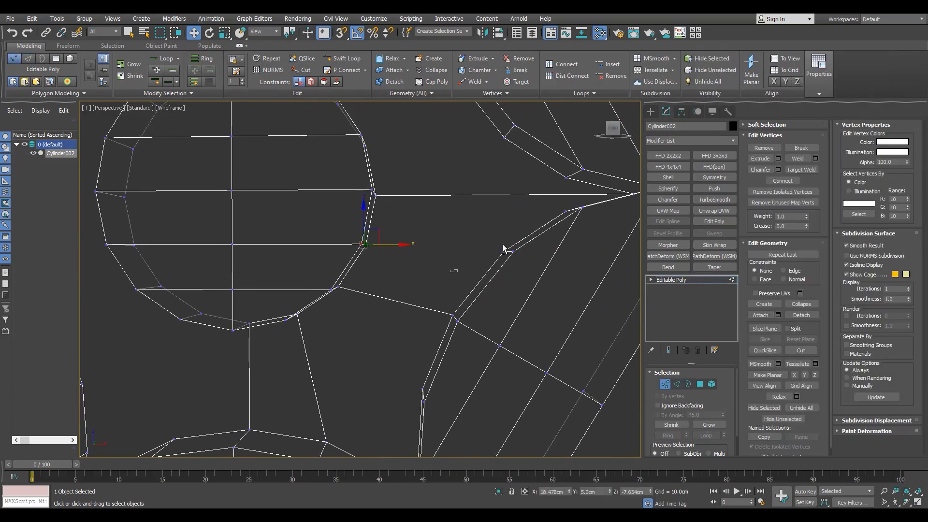
{"action": "left_click", "coordinate": [504, 248], "text": "ctrl"}
{"action": "key", "text": "ctrl+shift+e"}
{"action": "key", "text": "F3"}
Cut edges from the two ring vertices nearest the right notch tip up to the horizontal bridge edge
{"action": "middle_click_drag", "start_coordinate": [514, 252], "coordinate": [429, 296]}
{"action": "key", "text": "F4"}
{"action": "scroll", "coordinate": [429, 296], "scroll_direction": "up", "scroll_amount": 3}
{"action": "key", "text": "alt+c"}
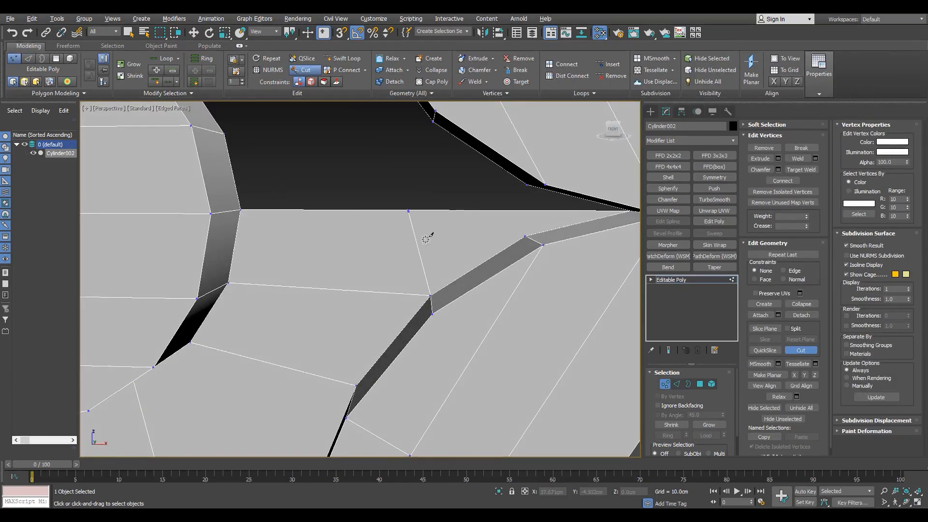
{"action": "scroll", "coordinate": [513, 212], "scroll_direction": "down", "scroll_amount": 3}
{"action": "middle_click_drag", "start_coordinate": [513, 212], "coordinate": [493, 227]}
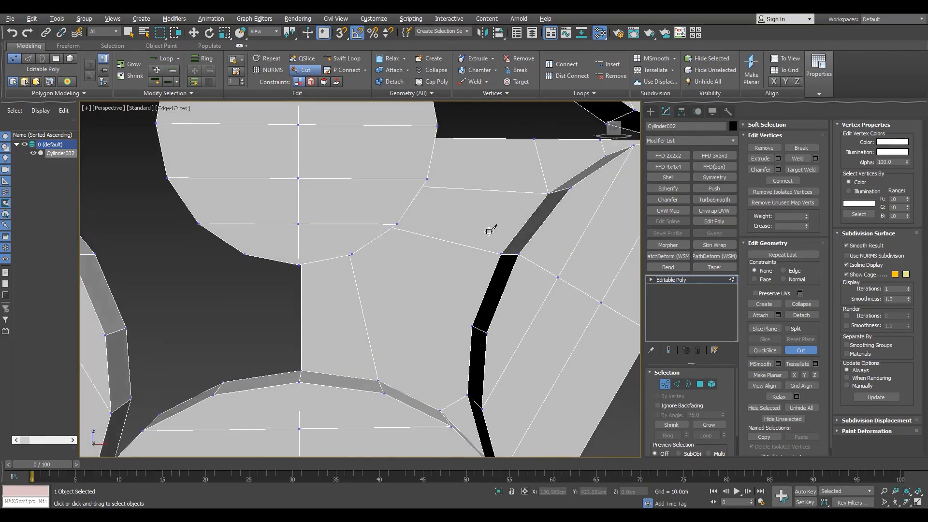
Connect the bottom ring segment's vertex to the facing vertex of the lower-right ring segment across the capped face
{"action": "scroll", "coordinate": [459, 303], "scroll_direction": "up", "scroll_amount": 2}
{"action": "middle_click_drag", "start_coordinate": [472, 356], "coordinate": [490, 299]}
{"action": "key", "text": "ctrl+shift+e"}
{"action": "middle_click_drag", "start_coordinate": [475, 261], "coordinate": [465, 266], "text": "alt"}
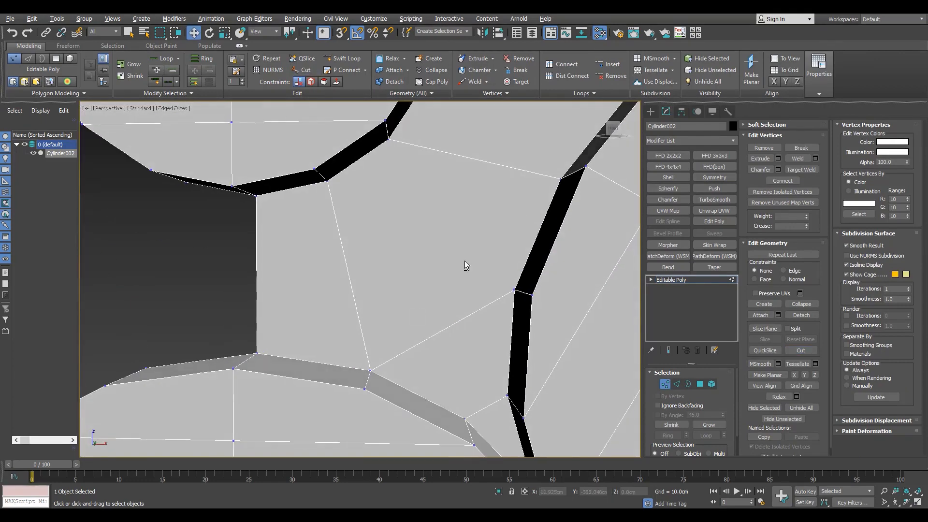
Cut a loop around the disc through the connecting edges, from the vertical bridge edge to the horizontal bridge edge
{"action": "middle_click_drag", "start_coordinate": [486, 209], "coordinate": [388, 241], "text": "alt"}
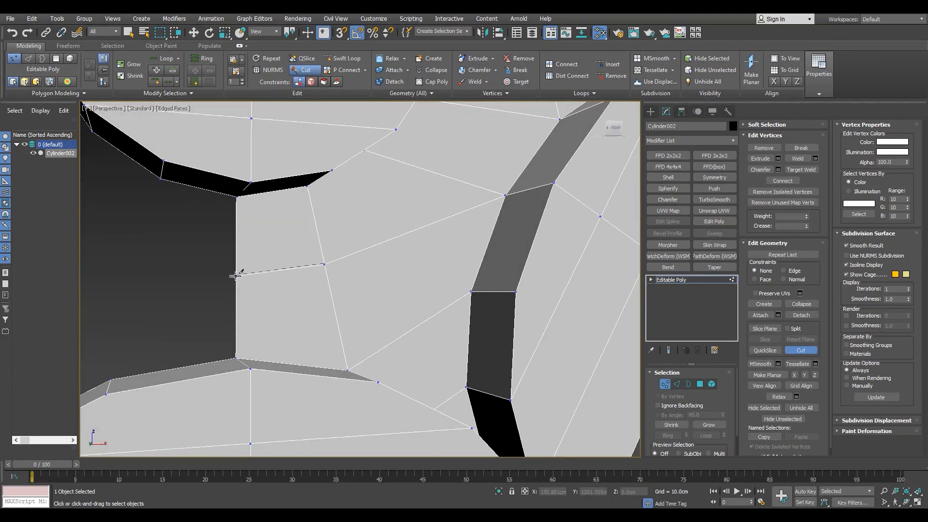
{"action": "left_click", "coordinate": [235, 274]}
{"action": "middle_click_drag", "start_coordinate": [235, 274], "coordinate": [276, 315], "text": "alt"}
{"action": "left_click", "coordinate": [449, 143]}
{"action": "middle_click_drag", "start_coordinate": [449, 143], "coordinate": [402, 261], "text": "alt"}
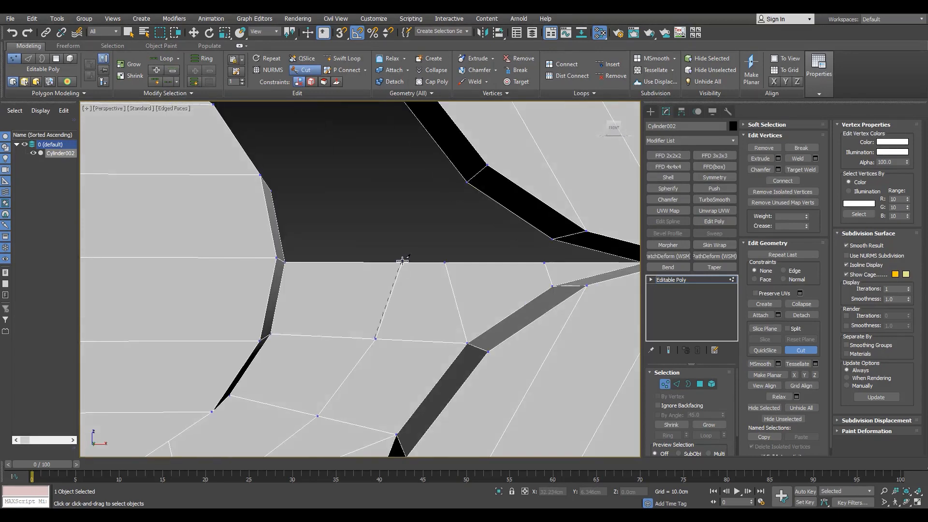
{"action": "scroll", "coordinate": [484, 261], "scroll_direction": "down", "scroll_amount": 5}
{"action": "middle_click_drag", "start_coordinate": [485, 261], "coordinate": [522, 140]}
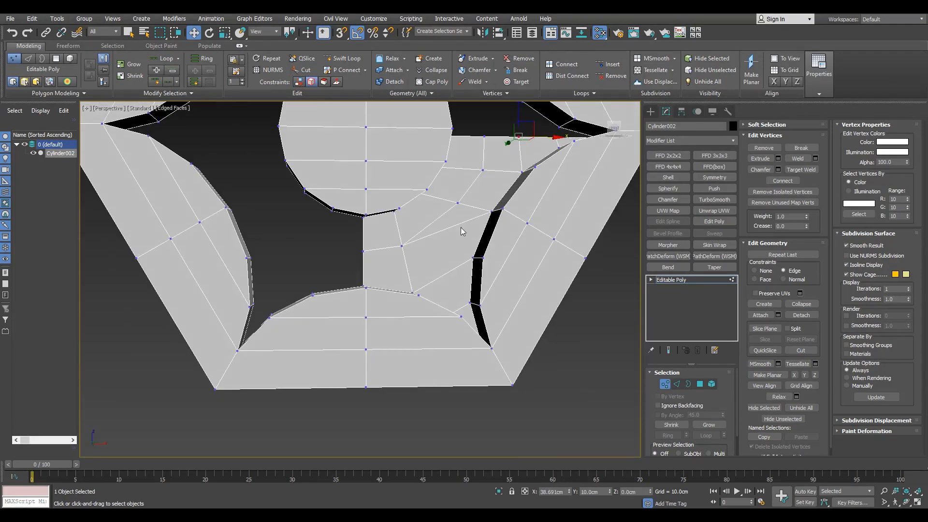
Remove the two diagonal edges that run to the lower-right ring segment across the capped face
{"action": "key", "text": "2"}
{"action": "scroll", "coordinate": [435, 281], "scroll_direction": "up", "scroll_amount": 6}
{"action": "left_click", "coordinate": [429, 230]}
{"action": "left_click", "coordinate": [425, 335], "text": "ctrl"}
{"action": "key", "text": "1"}
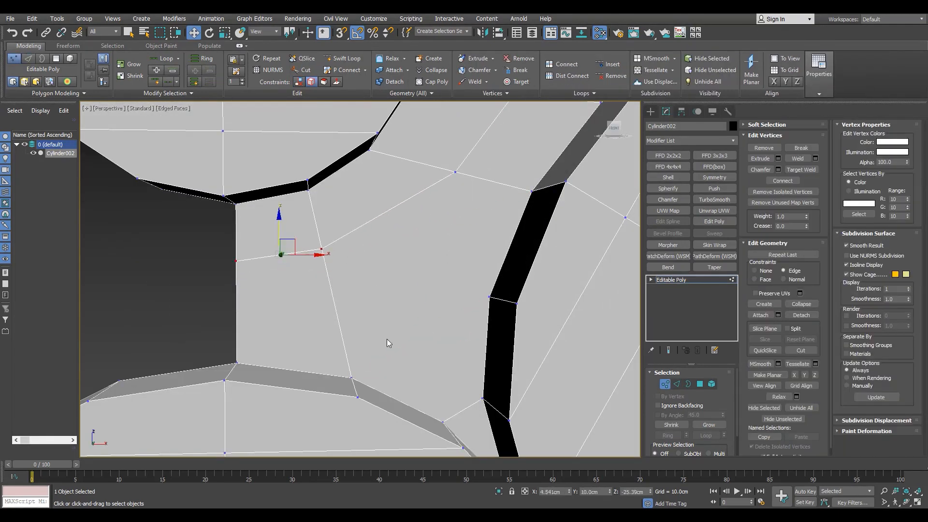
Shift the loop vertex below the disc outward and connect it to the facing vertex of the lower-right ring segment
{"action": "scroll", "coordinate": [386, 343], "scroll_direction": "down", "scroll_amount": 5}
{"action": "middle_click_drag", "start_coordinate": [373, 344], "coordinate": [372, 320], "text": "alt"}
{"action": "scroll", "coordinate": [390, 323], "scroll_direction": "up", "scroll_amount": 3}
{"action": "left_click", "coordinate": [319, 318]}
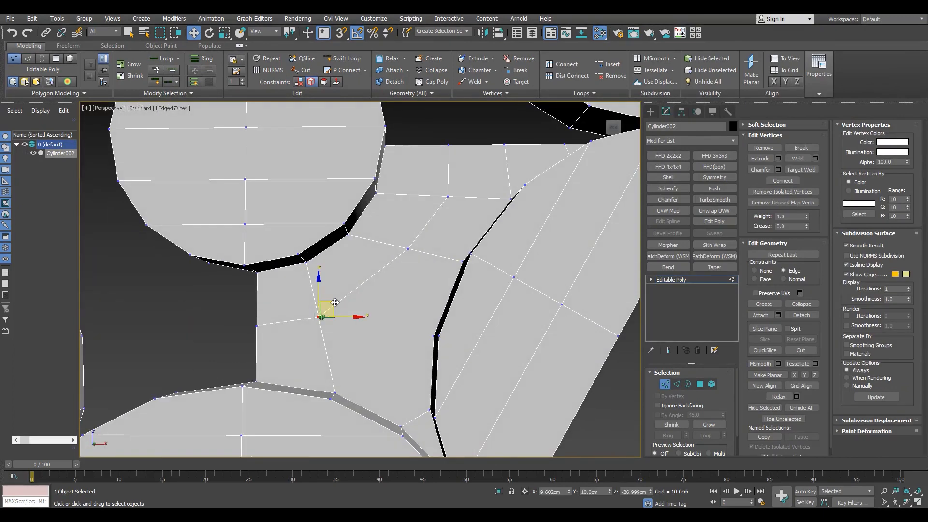
{"action": "scroll", "coordinate": [382, 354], "scroll_direction": "up", "scroll_amount": 3}
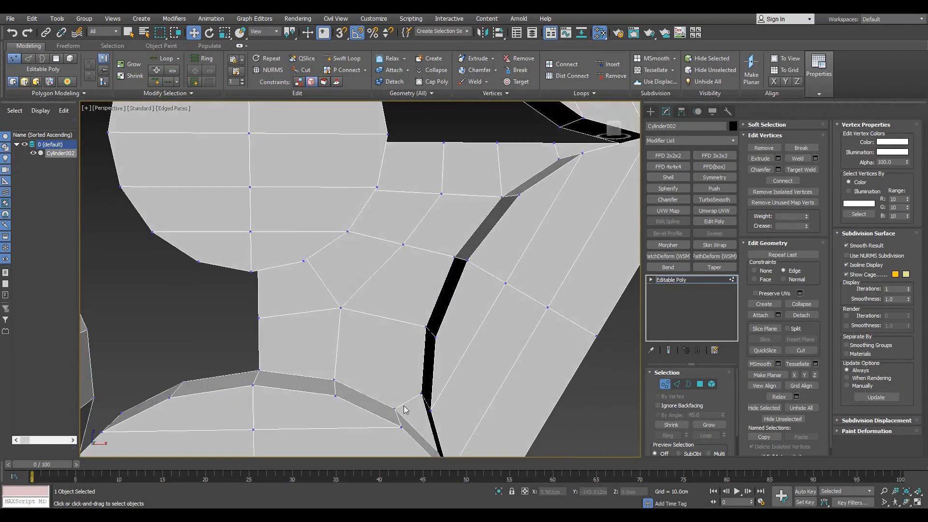
Cut from the lower-right notch vertex through the disc-to-ring edge to the vertical bridge edge, and adjust the new crossing vertex
{"action": "key", "text": "alt+c"}
{"action": "middle_click_drag", "start_coordinate": [328, 333], "coordinate": [362, 335], "text": "alt"}
{"action": "left_click", "coordinate": [383, 346]}
{"action": "left_click", "coordinate": [277, 302]}
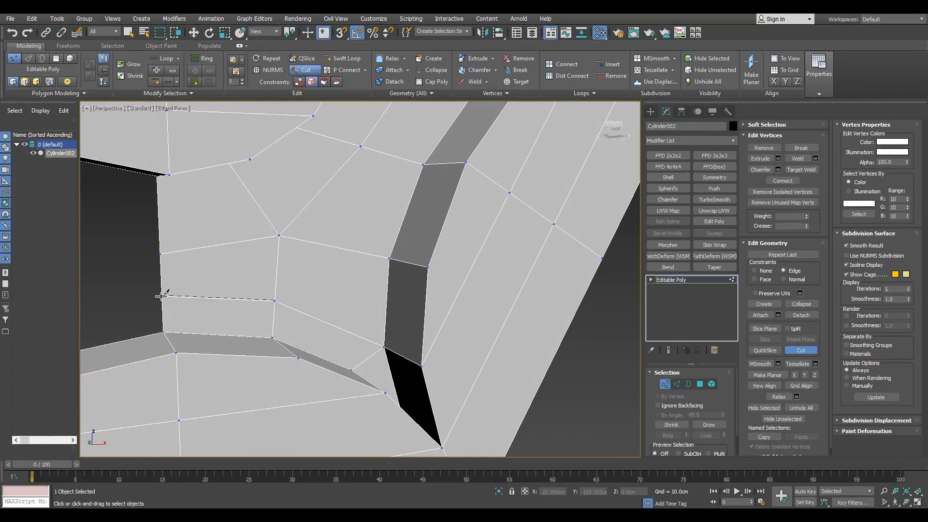
{"action": "left_click", "coordinate": [161, 296]}
{"action": "middle_click_drag", "start_coordinate": [230, 290], "coordinate": [261, 316], "text": "alt"}
{"action": "key", "text": "w"}
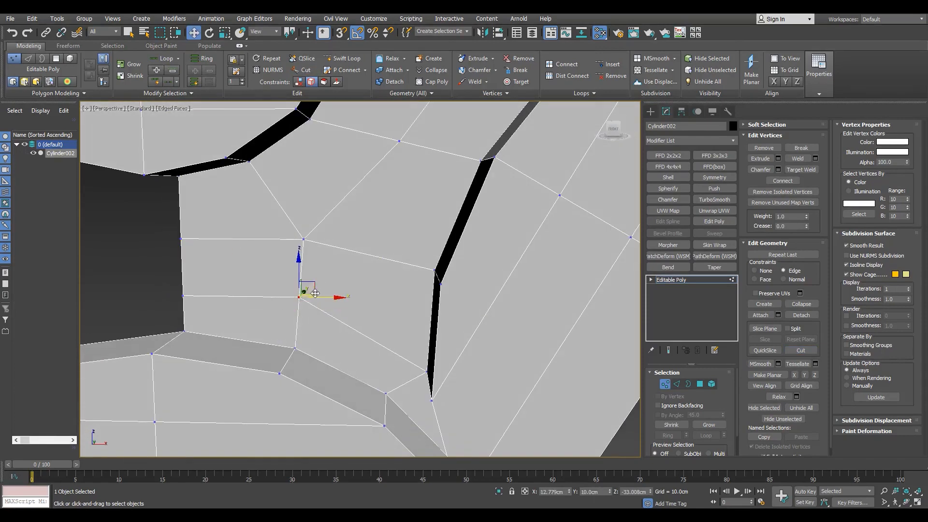
Select all polygons with fewer than four sides to check the mesh for triangles
{"action": "scroll", "coordinate": [315, 294], "scroll_direction": "down", "scroll_amount": 4}
{"action": "middle_click_drag", "start_coordinate": [315, 294], "coordinate": [356, 282], "text": "alt"}
{"action": "key", "text": "4"}
{"action": "left_click", "coordinate": [112, 46]}
{"action": "left_click", "coordinate": [625, 70]}
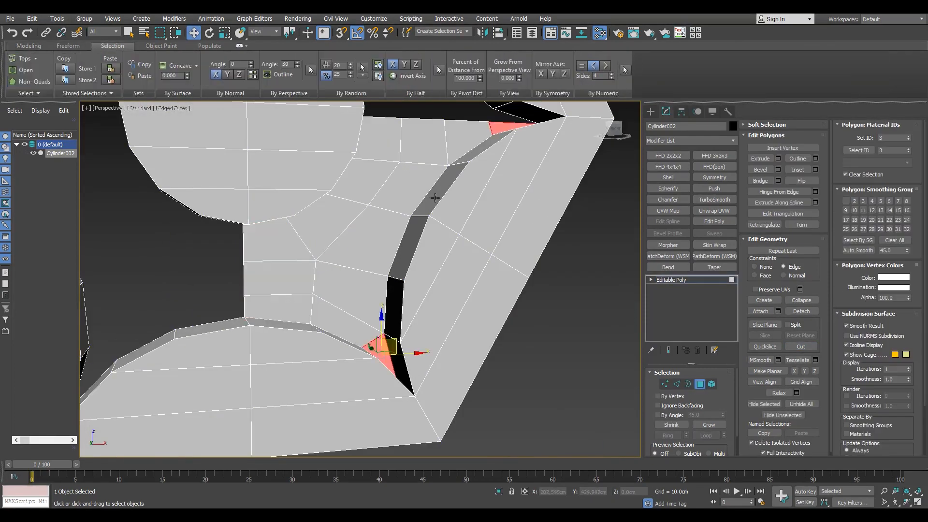
Examine the triangle at the lower-right notch and check the mesh for polygons with more than four sides
{"action": "scroll", "coordinate": [435, 198], "scroll_direction": "up", "scroll_amount": 6}
{"action": "key", "text": "F3"}
{"action": "key", "text": "1"}
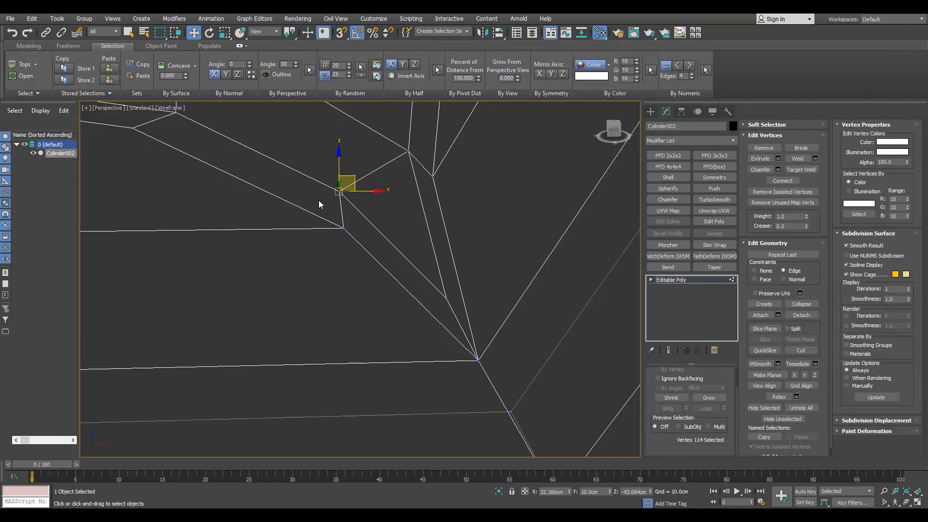
{"action": "key", "text": "2"}
{"action": "left_click", "coordinate": [367, 219]}
{"action": "left_click_drag", "start_coordinate": [369, 163], "coordinate": [367, 161]}
{"action": "key", "text": "4"}
{"action": "key", "text": "F3"}
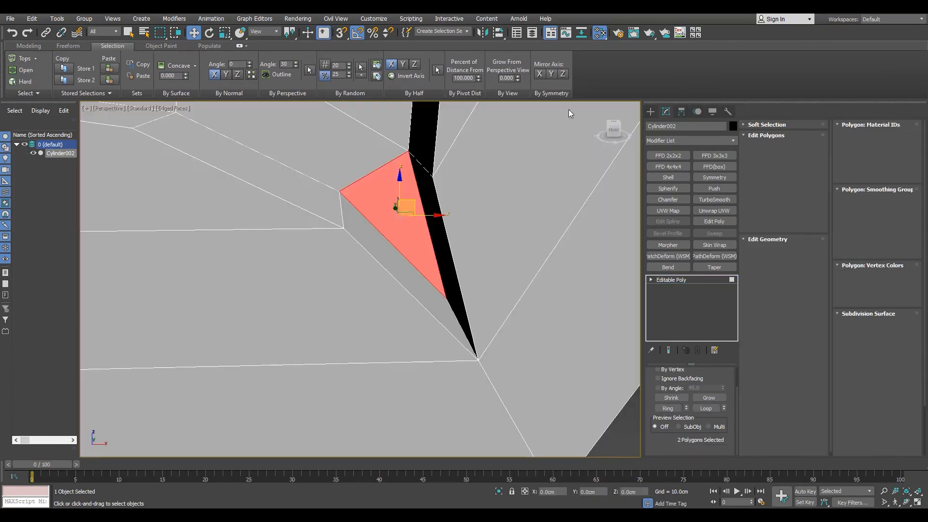
{"action": "left_click", "coordinate": [605, 65]}
{"action": "left_click", "coordinate": [625, 70]}
In the front view, delete everything except the lower-right quarter of the model, including the stray notch vertex above the axis
{"action": "scroll", "coordinate": [426, 252], "scroll_direction": "down", "scroll_amount": 8}
{"action": "key", "text": "f"}
{"action": "scroll", "coordinate": [426, 253], "scroll_direction": "down", "scroll_amount": 4}
{"action": "key", "text": "1"}
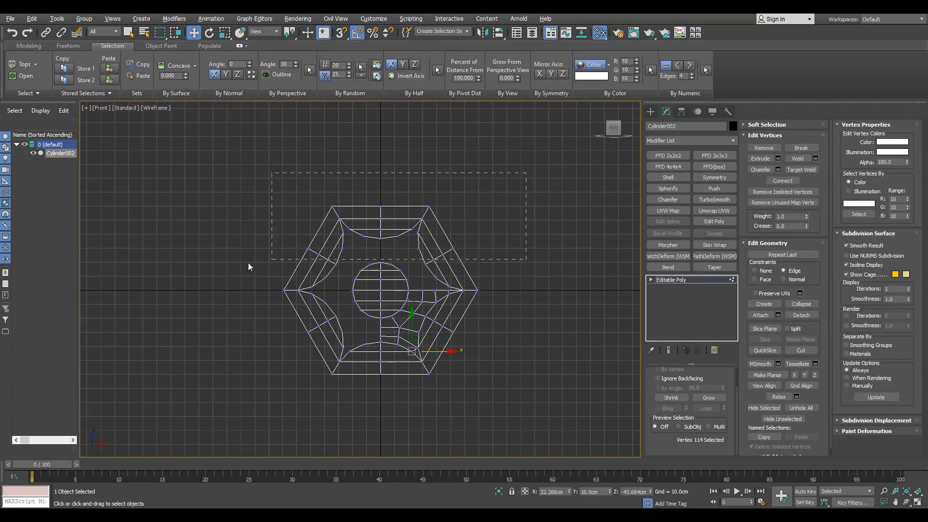
{"action": "scroll", "coordinate": [445, 290], "scroll_direction": "up", "scroll_amount": 6}
{"action": "left_click_drag", "start_coordinate": [415, 280], "coordinate": [446, 326]}
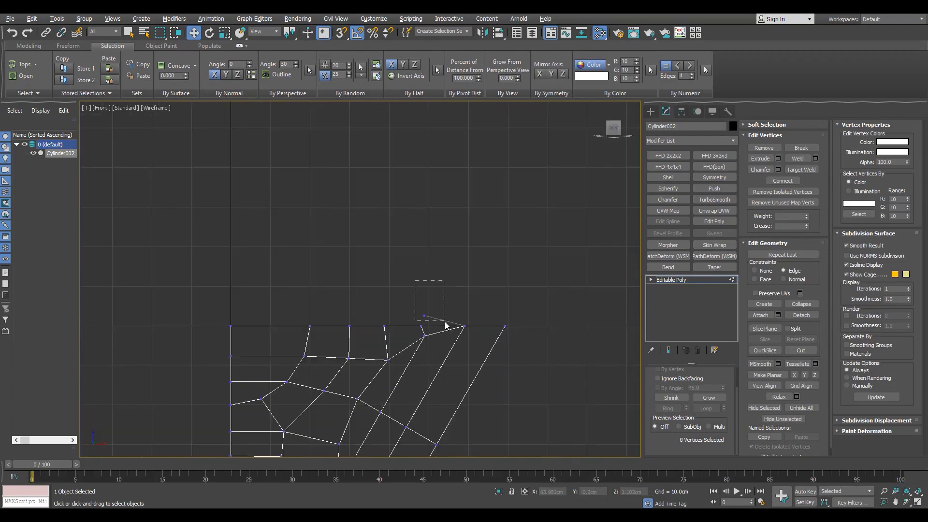
Mirror the remaining quarter upward with a Symmetry modifier on the Z axis, using Flip
{"action": "left_click", "coordinate": [714, 177]}
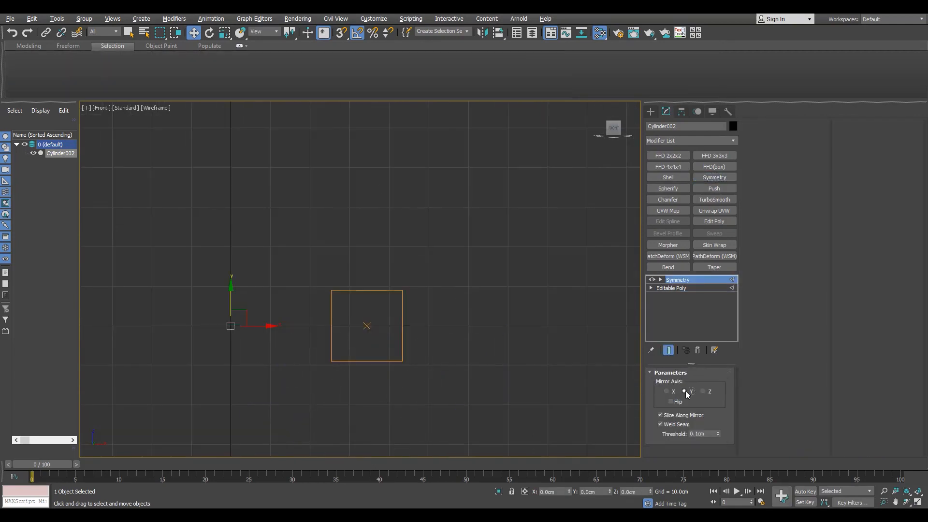
{"action": "left_click", "coordinate": [703, 391]}
{"action": "scroll", "coordinate": [491, 159], "scroll_direction": "down", "scroll_amount": 4}
{"action": "left_click", "coordinate": [676, 402]}
{"action": "key", "text": "F3"}
Collapse the result to an editable poly and mirror it across the X axis with another Symmetry modifier
{"action": "scroll", "coordinate": [371, 264], "scroll_direction": "up", "scroll_amount": 2}
{"action": "right_click", "coordinate": [367, 217]}
{"action": "key", "text": "2"}
{"action": "left_click", "coordinate": [721, 180]}
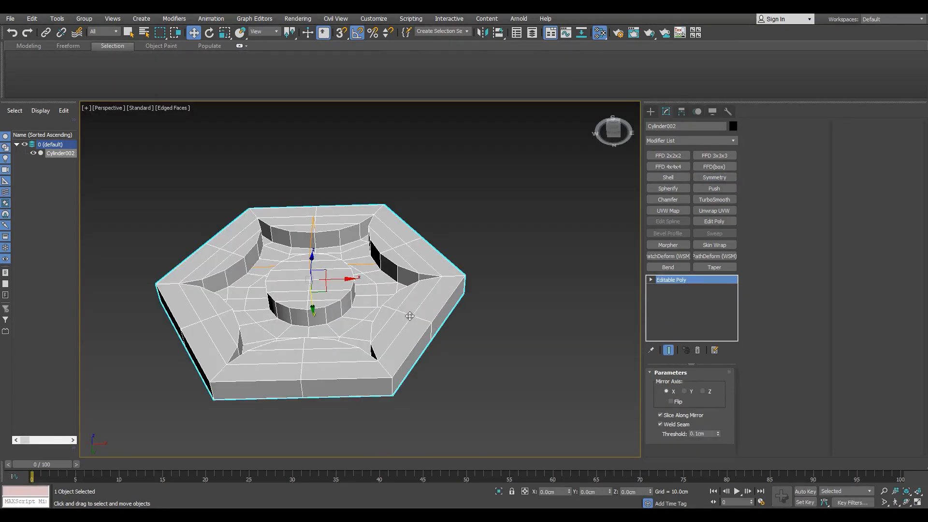
Try to extrude the open outer border of the hexagon by scaling out a copy of it
{"action": "left_click_drag", "start_coordinate": [425, 370], "coordinate": [396, 343]}
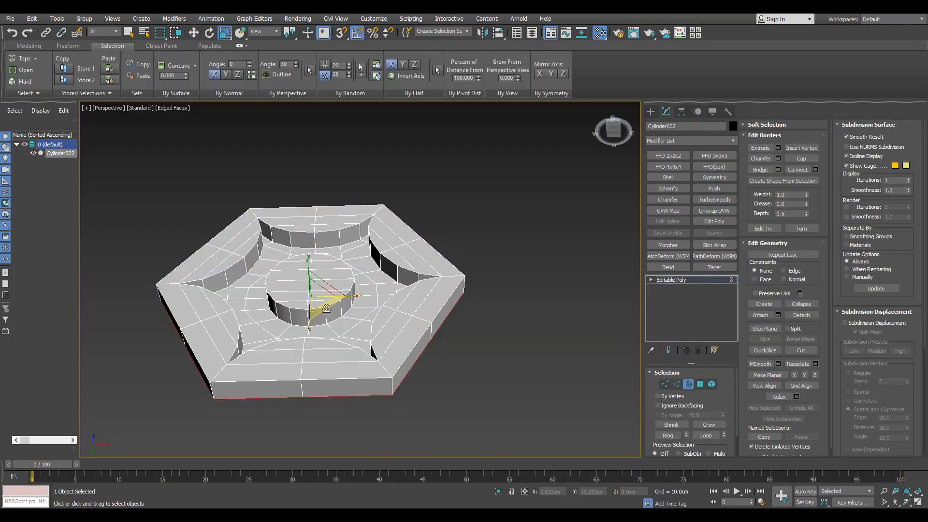
{"action": "left_click_drag", "start_coordinate": [319, 303], "coordinate": [321, 282], "text": "shift"}
{"action": "middle_click_drag", "start_coordinate": [323, 290], "coordinate": [346, 338], "text": "alt"}
{"action": "scroll", "coordinate": [345, 370], "scroll_direction": "down", "scroll_amount": 4}
{"action": "scroll", "coordinate": [341, 349], "scroll_direction": "up", "scroll_amount": 4}
{"action": "key", "text": "ctrl+z"}
Lower the hexagon's open border to deepen its walls and extrude it outward into a rounded twelve-sided flange
{"action": "scroll", "coordinate": [344, 333], "scroll_direction": "up", "scroll_amount": 3}
{"action": "key", "text": "w"}
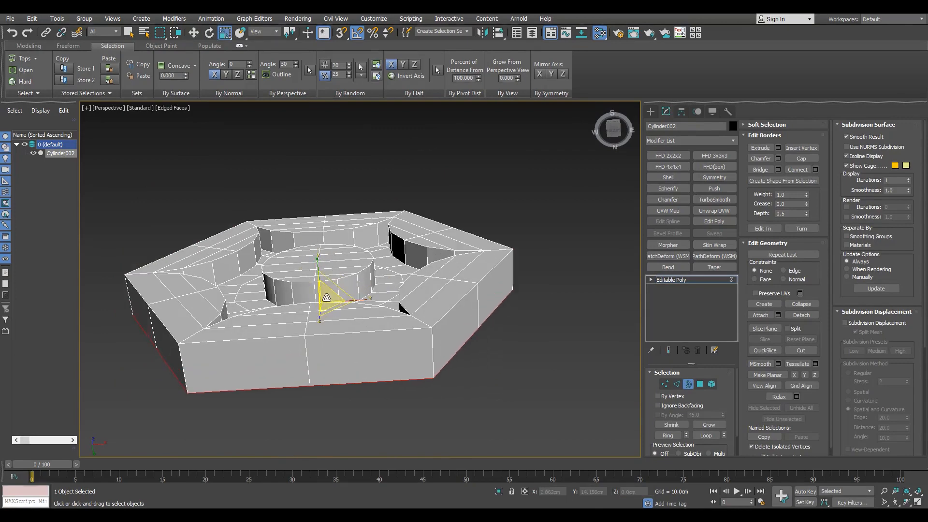
{"action": "left_click_drag", "start_coordinate": [327, 297], "coordinate": [339, 285], "text": "shift"}
{"action": "scroll", "coordinate": [338, 287], "scroll_direction": "down", "scroll_amount": 3}
{"action": "middle_click_drag", "start_coordinate": [338, 288], "coordinate": [356, 263], "text": "alt"}
{"action": "key", "text": "F4"}
{"action": "scroll", "coordinate": [350, 302], "scroll_direction": "down", "scroll_amount": 5}
{"action": "key", "text": "F4"}
{"action": "scroll", "coordinate": [351, 302], "scroll_direction": "up", "scroll_amount": 5}
Extrude the flange's outer border downward into a deep outer wall
{"action": "key", "text": "w"}
{"action": "left_click_drag", "start_coordinate": [356, 308], "coordinate": [344, 342], "text": "shift"}
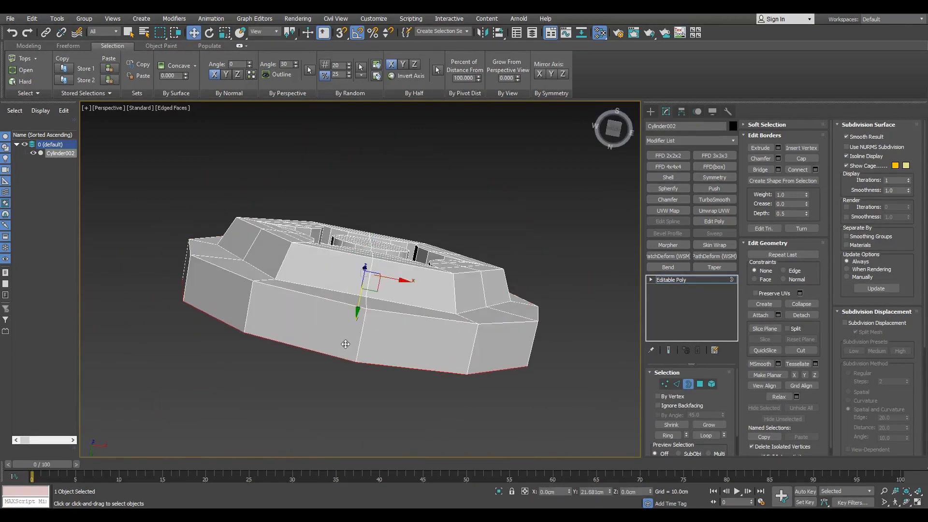
{"action": "middle_click_drag", "start_coordinate": [336, 295], "coordinate": [295, 433], "text": "alt"}
{"action": "key", "text": "F4"}
{"action": "scroll", "coordinate": [334, 336], "scroll_direction": "down", "scroll_amount": 5}
{"action": "key", "text": "F4"}
{"action": "scroll", "coordinate": [333, 334], "scroll_direction": "up", "scroll_amount": 5}
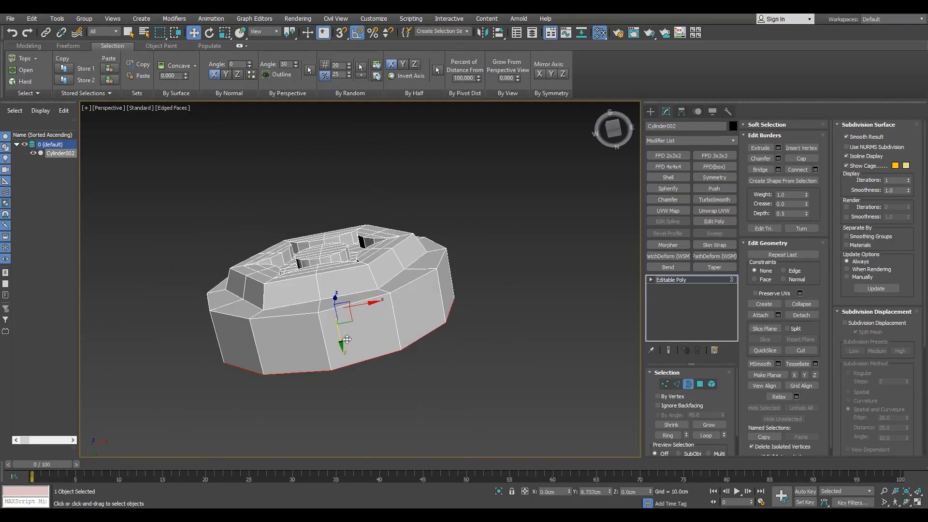
{"action": "middle_click_drag", "start_coordinate": [404, 342], "coordinate": [355, 313], "text": "alt"}
Chamfer the hexagon's top, base and corner edges and the flange's outer rim by 1.0 cm with 1 segment
{"action": "key", "text": "2"}
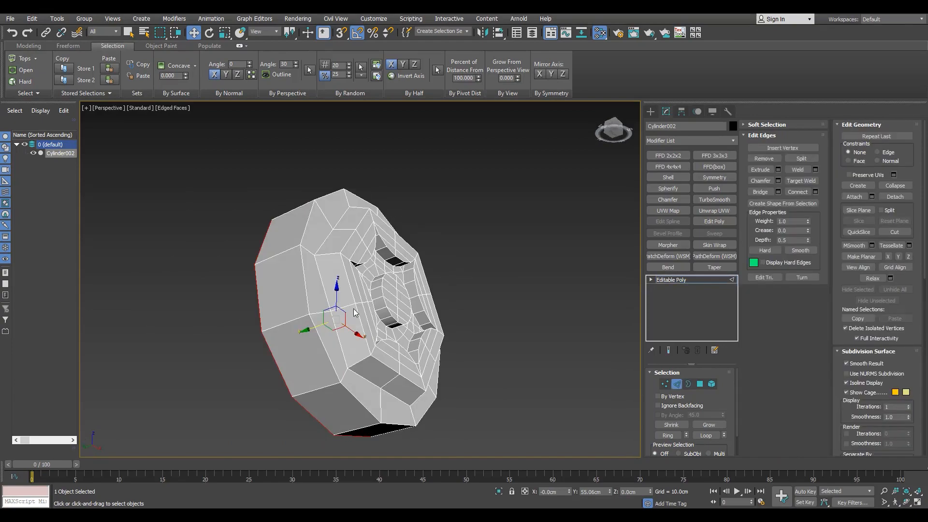
{"action": "scroll", "coordinate": [297, 314], "scroll_direction": "up", "scroll_amount": 3}
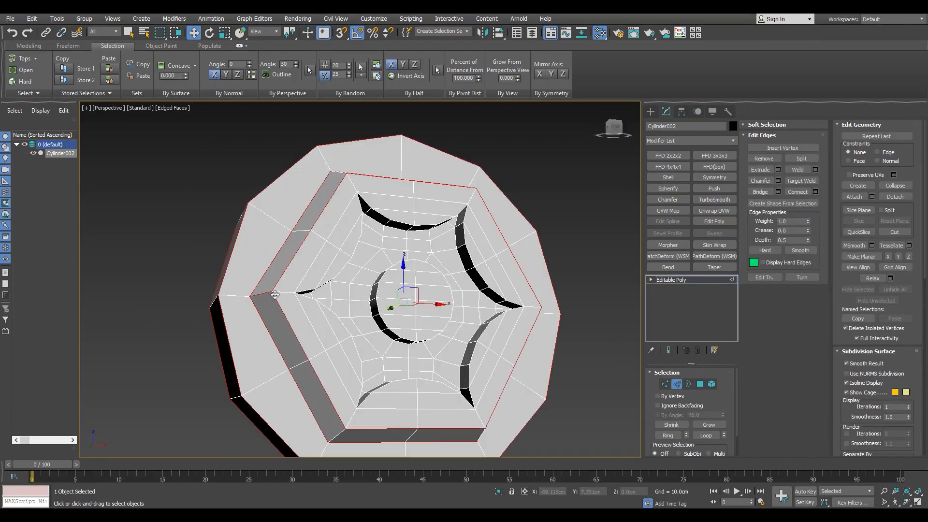
{"action": "middle_click_drag", "start_coordinate": [275, 295], "coordinate": [464, 406], "text": "alt"}
{"action": "middle_click_drag", "start_coordinate": [543, 278], "coordinate": [539, 309], "text": "alt"}
{"action": "left_click", "coordinate": [779, 181]}
{"action": "scroll", "coordinate": [255, 349], "scroll_direction": "up", "scroll_amount": 2}
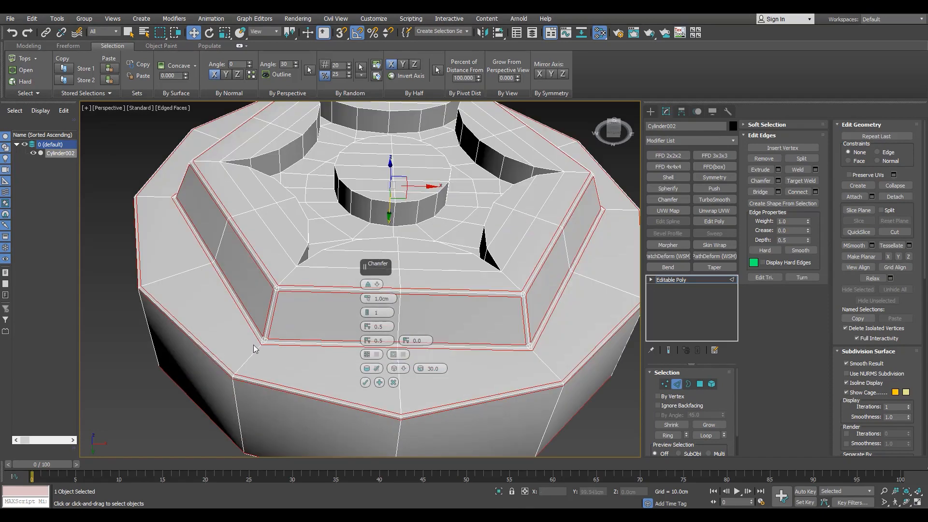
{"action": "key", "text": "2"}
{"action": "key", "text": "F4"}
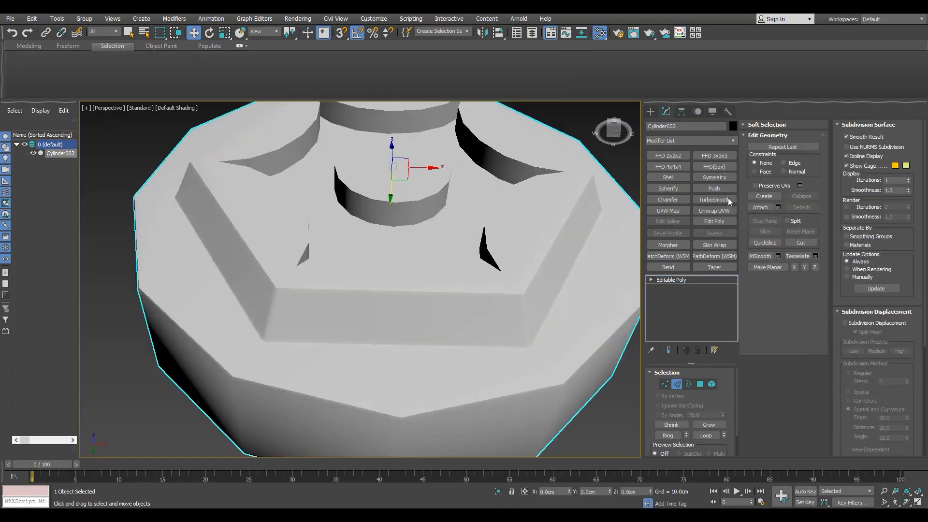
Try TurboSmooth on the chamfered mesh, and undo both the smoothing and the chamfer
{"action": "left_click", "coordinate": [728, 201]}
{"action": "scroll", "coordinate": [278, 366], "scroll_direction": "up", "scroll_amount": 2}
{"action": "key", "text": "F4"}
{"action": "key", "text": "ctrl+z"}
{"action": "scroll", "coordinate": [261, 382], "scroll_direction": "down", "scroll_amount": 2}
{"action": "middle_click_drag", "start_coordinate": [261, 381], "coordinate": [282, 326], "text": "alt"}
{"action": "scroll", "coordinate": [285, 338], "scroll_direction": "down", "scroll_amount": 4}
{"action": "key", "text": "ctrl+z"}
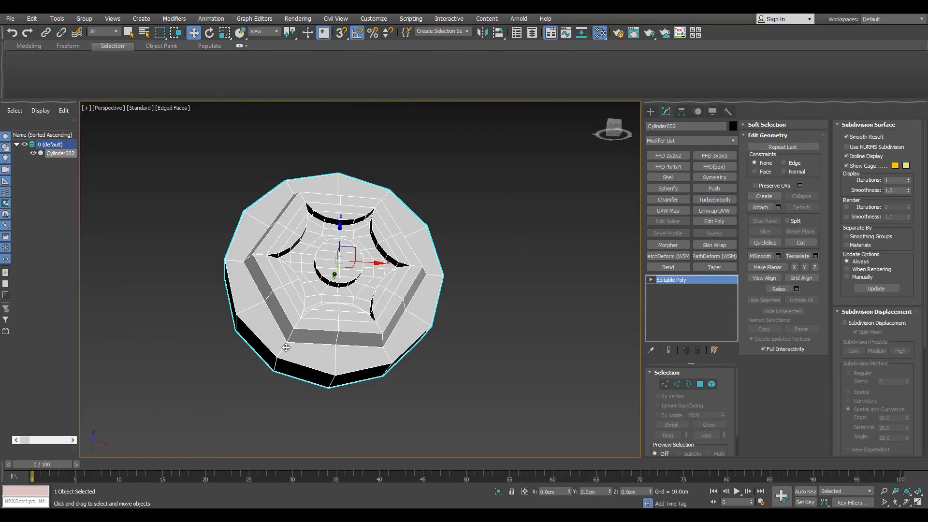
Assign smoothing groups to all polygons with Auto Smooth at 45.0 and check the shading
{"action": "scroll", "coordinate": [309, 331], "scroll_direction": "up", "scroll_amount": 4}
{"action": "key", "text": "4"}
{"action": "key", "text": "ctrl+a"}
{"action": "left_click", "coordinate": [863, 252]}
{"action": "left_click", "coordinate": [584, 394]}
{"action": "key", "text": "F4"}
{"action": "scroll", "coordinate": [460, 282], "scroll_direction": "down", "scroll_amount": 4}
{"action": "middle_click_drag", "start_coordinate": [460, 281], "coordinate": [427, 340], "text": "alt"}
{"action": "scroll", "coordinate": [437, 294], "scroll_direction": "up", "scroll_amount": 4}
{"action": "key", "text": "F4"}
Apply a TurboSmooth modifier that separates the surface by smoothing groups, and check the smoothed corners
{"action": "key", "text": "4"}
{"action": "left_click", "coordinate": [716, 201]}
{"action": "scroll", "coordinate": [706, 417], "scroll_direction": "down", "scroll_amount": 2}
{"action": "left_click", "coordinate": [707, 416]}
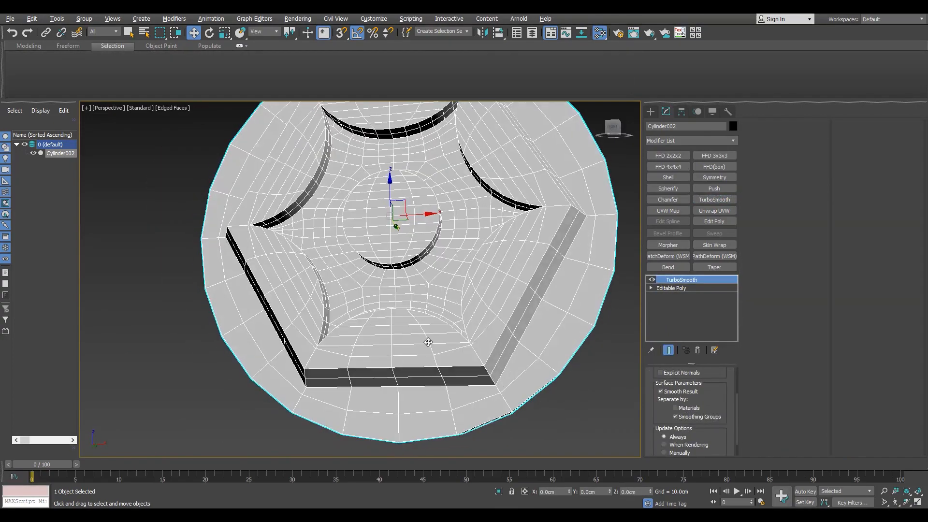
{"action": "key", "text": "F4"}
{"action": "scroll", "coordinate": [292, 285], "scroll_direction": "up", "scroll_amount": 4}
{"action": "scroll", "coordinate": [292, 286], "scroll_direction": "down", "scroll_amount": 5}
{"action": "middle_click_drag", "start_coordinate": [329, 300], "coordinate": [312, 334], "text": "alt"}
{"action": "scroll", "coordinate": [312, 334], "scroll_direction": "up", "scroll_amount": 4}
{"action": "key", "text": "F4"}
{"action": "scroll", "coordinate": [312, 334], "scroll_direction": "down", "scroll_amount": 2}
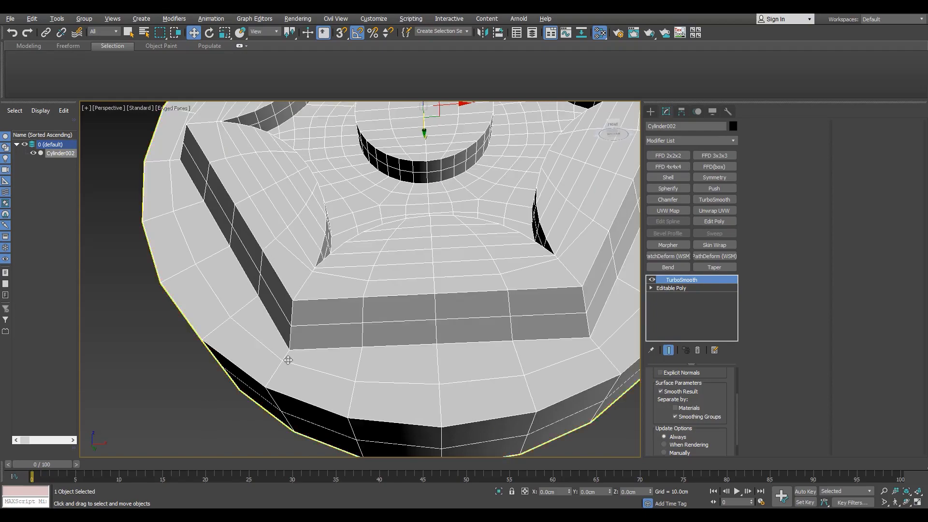
Raise the TurboSmooth iterations by one and make a collapsed editable poly copy with the original hidden
{"action": "scroll", "coordinate": [734, 390], "scroll_direction": "up", "scroll_amount": 1}
{"action": "left_click", "coordinate": [720, 388]}
{"action": "mouse_move", "coordinate": [363, 253]}
{"action": "middle_mouse_down", "text": "alt"}
{"action": "mouse_move", "coordinate": [353, 268]}
{"action": "mouse_move", "coordinate": [356, 257]}
{"action": "middle_mouse_up", "text": "alt"}
{"action": "key", "text": "F4"}
{"action": "scroll", "coordinate": [356, 257], "scroll_direction": "down", "scroll_amount": 4}
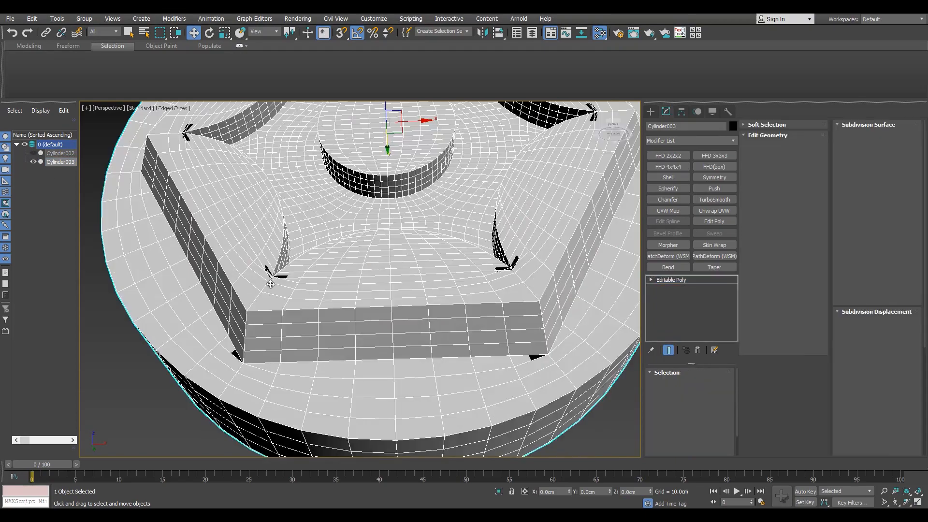
Select the ring of edges running beside the scalloped recess walls
{"action": "scroll", "coordinate": [282, 283], "scroll_direction": "up", "scroll_amount": 3}
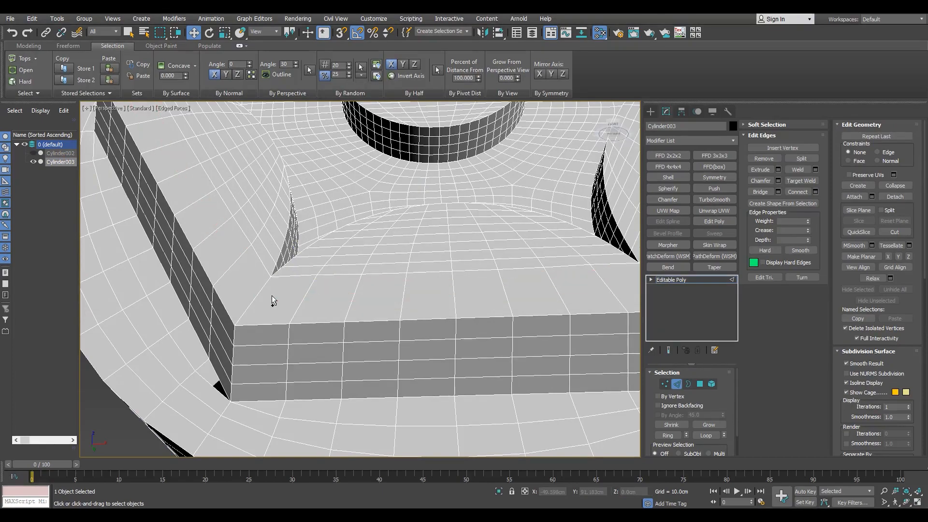
{"action": "scroll", "coordinate": [261, 321], "scroll_direction": "up", "scroll_amount": 3}
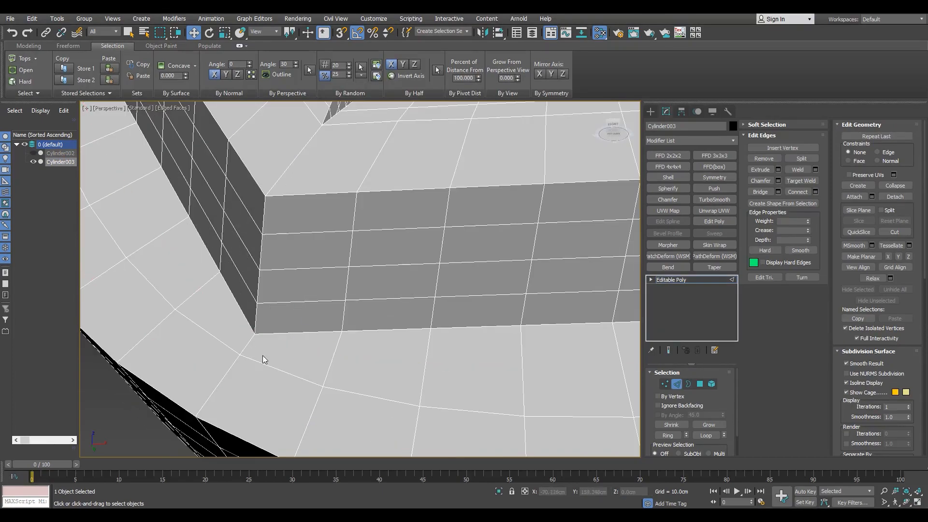
{"action": "scroll", "coordinate": [267, 366], "scroll_direction": "down", "scroll_amount": 10}
{"action": "scroll", "coordinate": [229, 259], "scroll_direction": "up", "scroll_amount": 8}
{"action": "left_click", "coordinate": [297, 246]}
{"action": "middle_click_drag", "start_coordinate": [241, 266], "coordinate": [267, 241], "text": "alt"}
{"action": "left_click", "coordinate": [285, 249]}
{"action": "key", "text": "alt+r"}
{"action": "scroll", "coordinate": [276, 241], "scroll_direction": "down", "scroll_amount": 6}
{"action": "scroll", "coordinate": [270, 241], "scroll_direction": "up", "scroll_amount": 4}
{"action": "scroll", "coordinate": [283, 241], "scroll_direction": "down", "scroll_amount": 5}
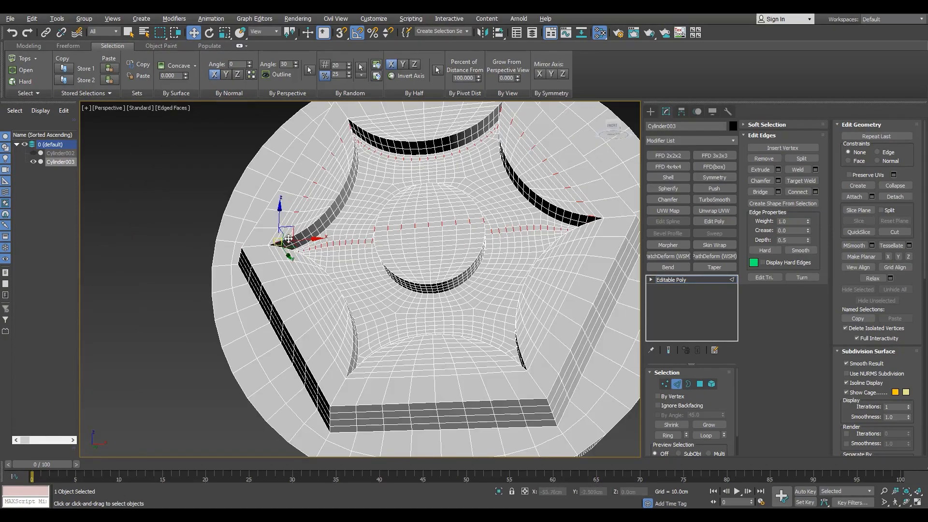
Select the hard outline edges of the hexagonal block, its vertical corners, the scalloped recesses and the central disc
{"action": "scroll", "coordinate": [359, 313], "scroll_direction": "up", "scroll_amount": 6}
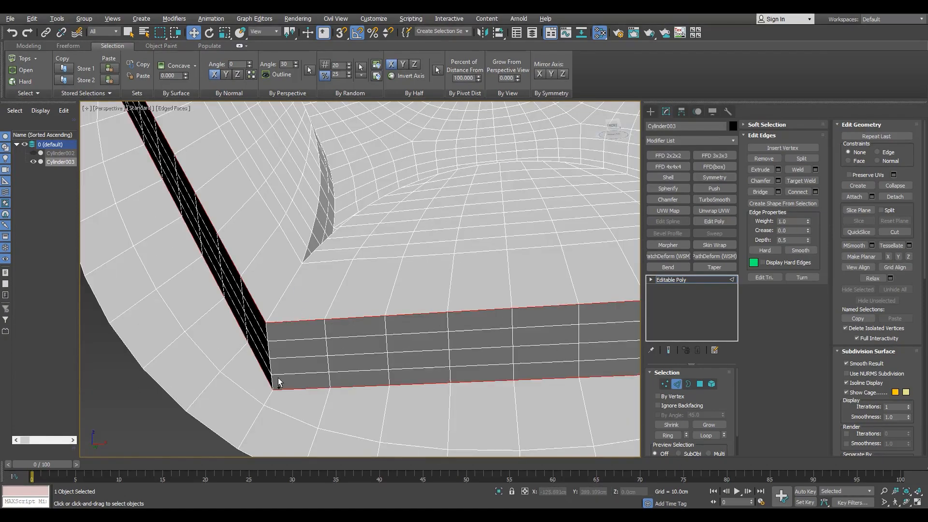
{"action": "scroll", "coordinate": [274, 385], "scroll_direction": "down", "scroll_amount": 8}
{"action": "scroll", "coordinate": [246, 376], "scroll_direction": "up", "scroll_amount": 6}
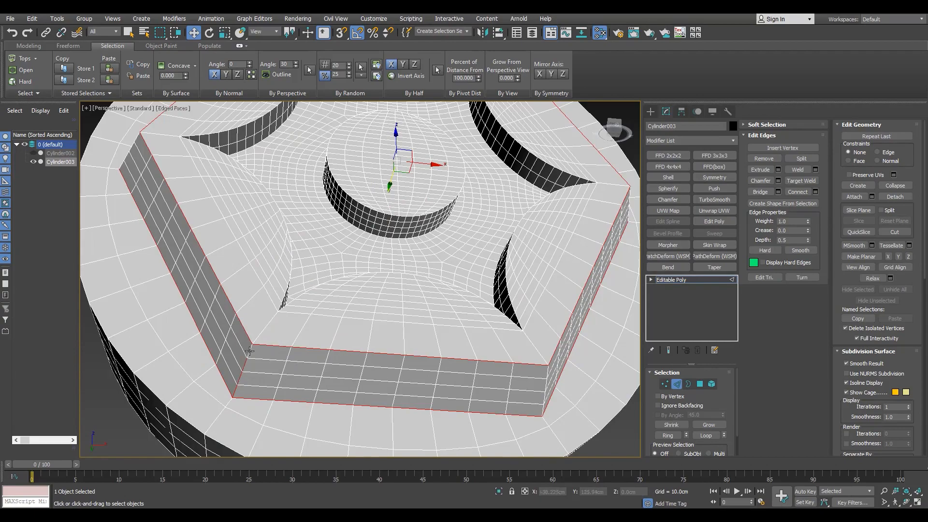
{"action": "left_click", "coordinate": [249, 352], "text": "ctrl"}
{"action": "scroll", "coordinate": [250, 352], "scroll_direction": "down", "scroll_amount": 6}
{"action": "scroll", "coordinate": [303, 216], "scroll_direction": "up", "scroll_amount": 8}
{"action": "scroll", "coordinate": [303, 216], "scroll_direction": "down", "scroll_amount": 5}
{"action": "key", "text": "F4"}
{"action": "middle_click_drag", "start_coordinate": [377, 236], "coordinate": [349, 213], "text": "alt"}
{"action": "scroll", "coordinate": [294, 208], "scroll_direction": "up", "scroll_amount": 5}
Chamfer the selected edges by about 0.413 cm with 1 segment
{"action": "left_click", "coordinate": [778, 181]}
{"action": "key", "text": "F4"}
{"action": "middle_click_drag", "start_coordinate": [236, 232], "coordinate": [255, 300], "text": "alt"}
{"action": "scroll", "coordinate": [265, 317], "scroll_direction": "up", "scroll_amount": 5}
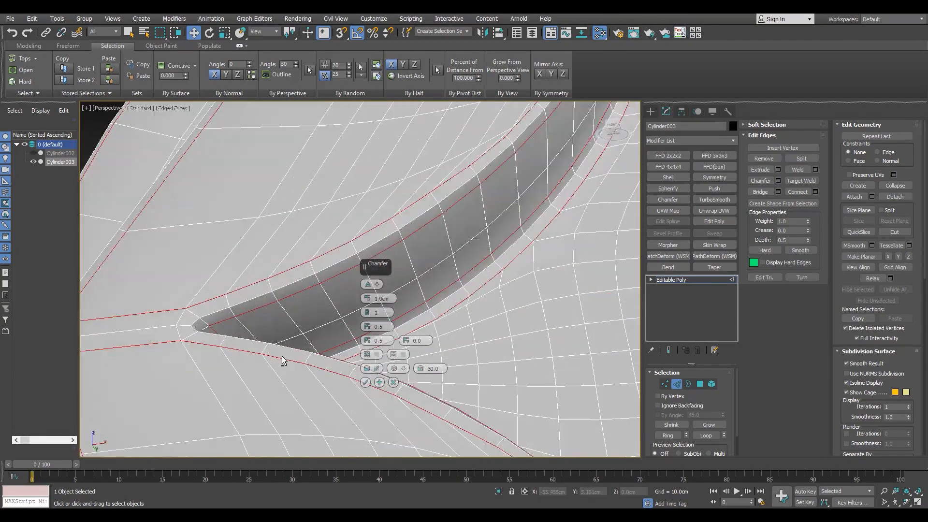
{"action": "middle_click_drag", "start_coordinate": [283, 360], "coordinate": [295, 299], "text": "alt"}
{"action": "left_click_drag", "start_coordinate": [368, 298], "coordinate": [367, 275]}
{"action": "middle_click_drag", "start_coordinate": [239, 265], "coordinate": [251, 298], "text": "alt"}
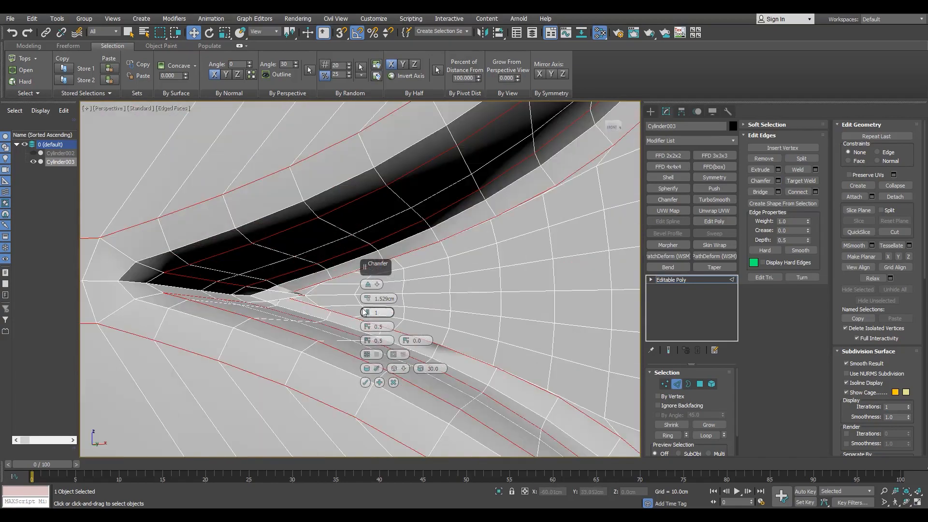
{"action": "left_click_drag", "start_coordinate": [367, 299], "coordinate": [368, 346]}
{"action": "scroll", "coordinate": [245, 265], "scroll_direction": "down", "scroll_amount": 8}
{"action": "key", "text": "F4"}
{"action": "middle_click_drag", "start_coordinate": [259, 433], "coordinate": [262, 379], "text": "alt"}
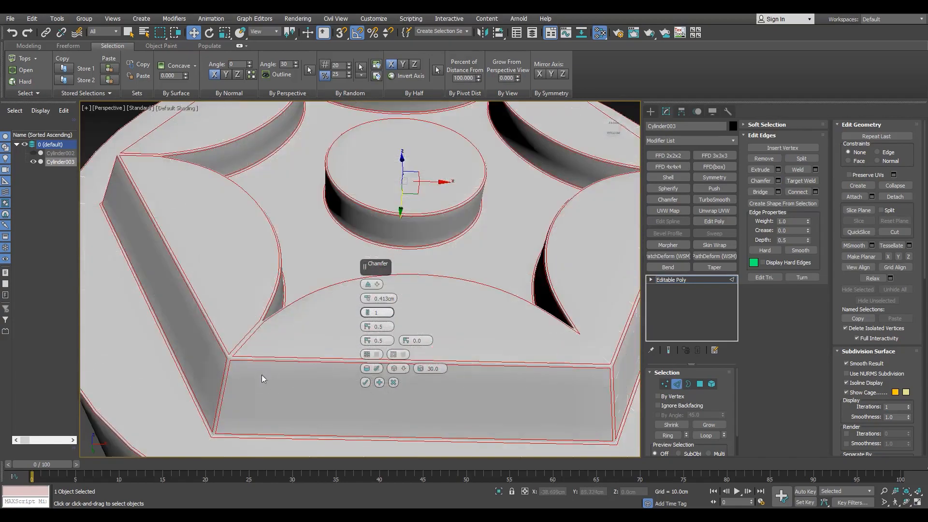
{"action": "scroll", "coordinate": [238, 300], "scroll_direction": "up", "scroll_amount": 4}
{"action": "key", "text": "F4"}
{"action": "left_click", "coordinate": [366, 382]}
Try TurboSmooth on the chamfered mesh, check the block's lower corner, and undo the last change
{"action": "key", "text": "F4"}
{"action": "left_click", "coordinate": [674, 280]}
{"action": "left_click", "coordinate": [715, 200]}
{"action": "scroll", "coordinate": [265, 262], "scroll_direction": "down", "scroll_amount": 6}
{"action": "middle_click_drag", "start_coordinate": [265, 261], "coordinate": [213, 300], "text": "alt"}
{"action": "scroll", "coordinate": [285, 329], "scroll_direction": "up", "scroll_amount": 8}
{"action": "key", "text": "F4"}
{"action": "key", "text": "ctrl+z"}
Cut an edge from the hexagonal block's lower corner out to the neighbouring flange vertex
{"action": "key", "text": "1"}
{"action": "scroll", "coordinate": [203, 286], "scroll_direction": "up", "scroll_amount": 4}
{"action": "left_click", "coordinate": [203, 285]}
{"action": "left_click", "coordinate": [210, 278], "text": "ctrl"}
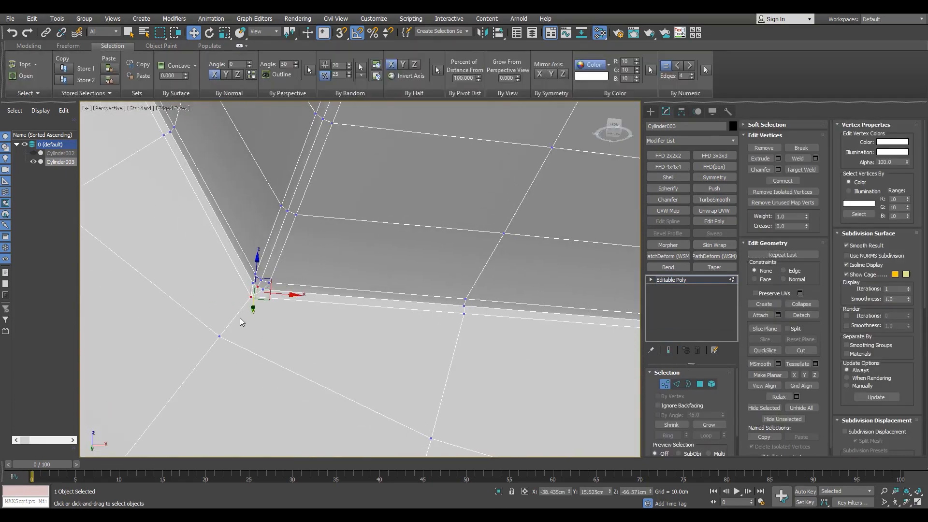
{"action": "left_click", "coordinate": [252, 284]}
{"action": "scroll", "coordinate": [243, 279], "scroll_direction": "down", "scroll_amount": 5}
{"action": "left_click", "coordinate": [154, 242]}
{"action": "right_click", "coordinate": [159, 244]}
{"action": "scroll", "coordinate": [259, 289], "scroll_direction": "up", "scroll_amount": 5}
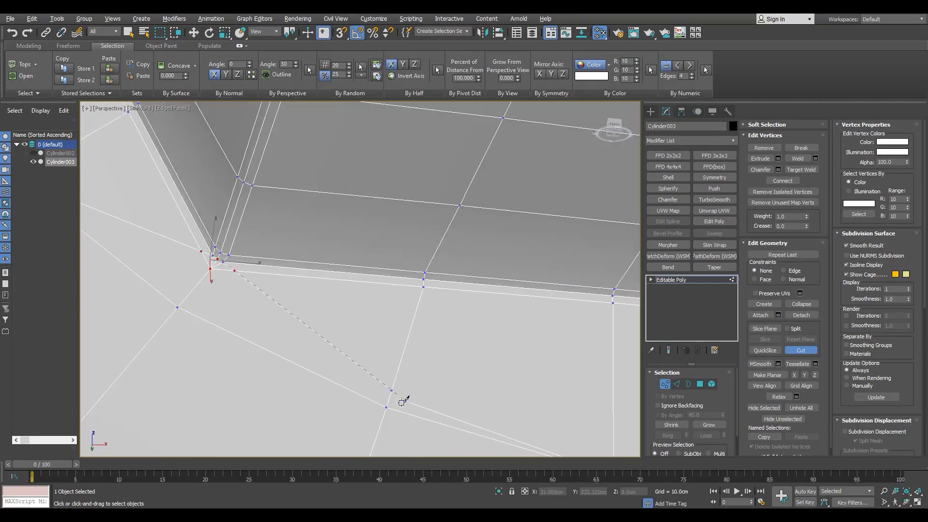
{"action": "left_click", "coordinate": [386, 408]}
{"action": "right_click", "coordinate": [386, 407]}
Remove the redundant edge beside the new cut at the block's lower corner and leave edge editing
{"action": "scroll", "coordinate": [223, 273], "scroll_direction": "up", "scroll_amount": 4}
{"action": "key", "text": "2"}
{"action": "left_click", "coordinate": [206, 257]}
{"action": "key", "text": "ctrl+BackSpace"}
{"action": "scroll", "coordinate": [213, 261], "scroll_direction": "down", "scroll_amount": 5}
{"action": "left_click", "coordinate": [674, 281]}
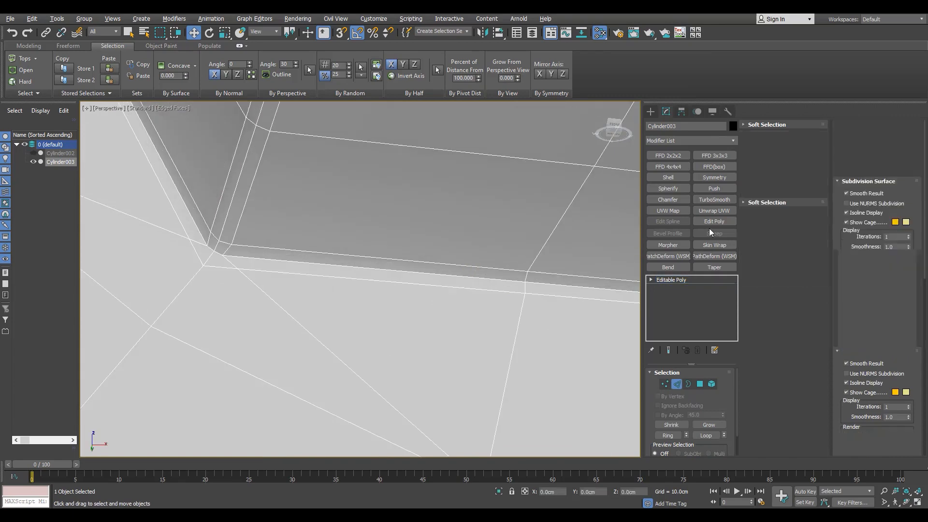
Cut connecting edges from another lower corner of the hexagonal block to the flange vertices and tidy the corner
{"action": "scroll", "coordinate": [317, 306], "scroll_direction": "down", "scroll_amount": 5}
{"action": "scroll", "coordinate": [275, 213], "scroll_direction": "up", "scroll_amount": 6}
{"action": "key", "text": "1"}
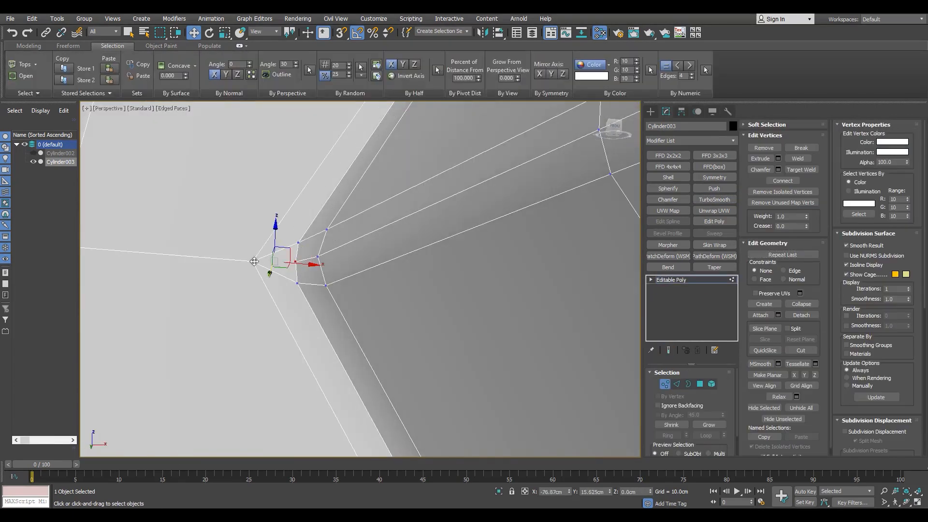
{"action": "left_click", "coordinate": [297, 243]}
{"action": "scroll", "coordinate": [297, 242], "scroll_direction": "down", "scroll_amount": 5}
{"action": "left_click", "coordinate": [347, 269]}
{"action": "middle_click_drag", "start_coordinate": [366, 410], "coordinate": [372, 215]}
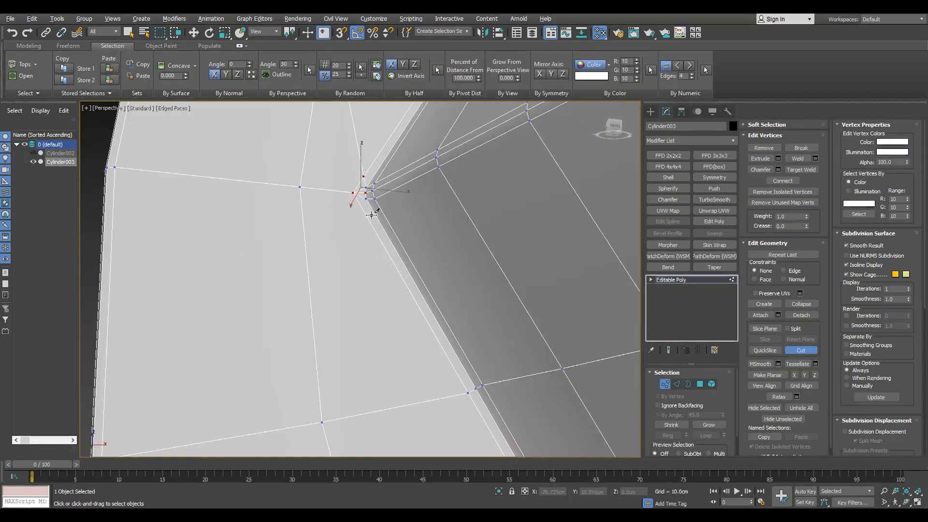
{"action": "scroll", "coordinate": [366, 214], "scroll_direction": "up", "scroll_amount": 3}
{"action": "key", "text": "2"}
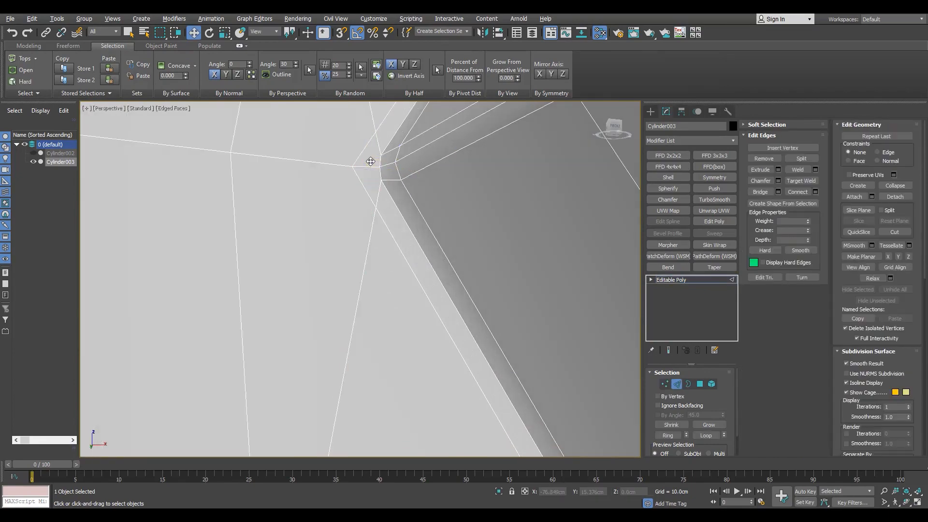
Apply TurboSmooth to the cleaned mesh, raise its iterations by one, and inspect the smoothed result
{"action": "left_click", "coordinate": [715, 199]}
{"action": "key", "text": "F4"}
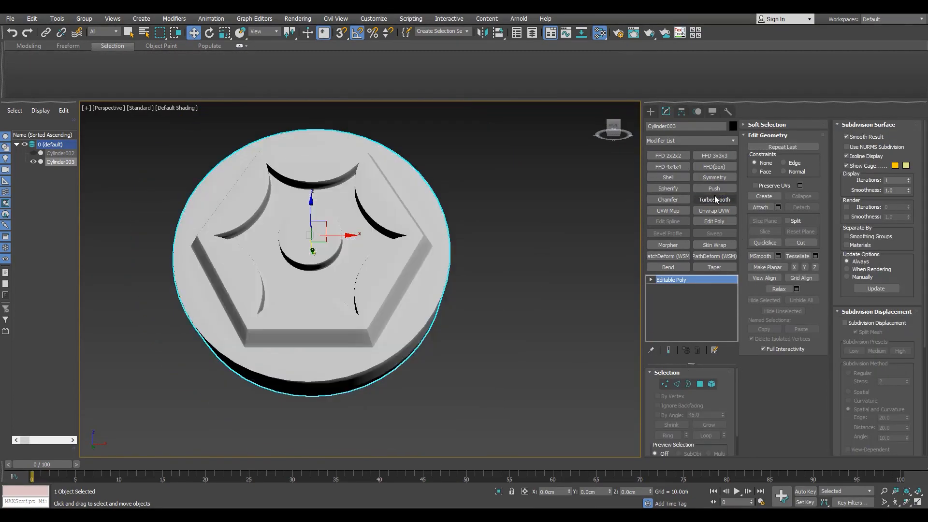
{"action": "left_click", "coordinate": [715, 199]}
{"action": "left_click", "coordinate": [722, 388]}
{"action": "scroll", "coordinate": [339, 290], "scroll_direction": "up", "scroll_amount": 3}
{"action": "middle_click_drag", "start_coordinate": [314, 295], "coordinate": [372, 287], "text": "alt"}
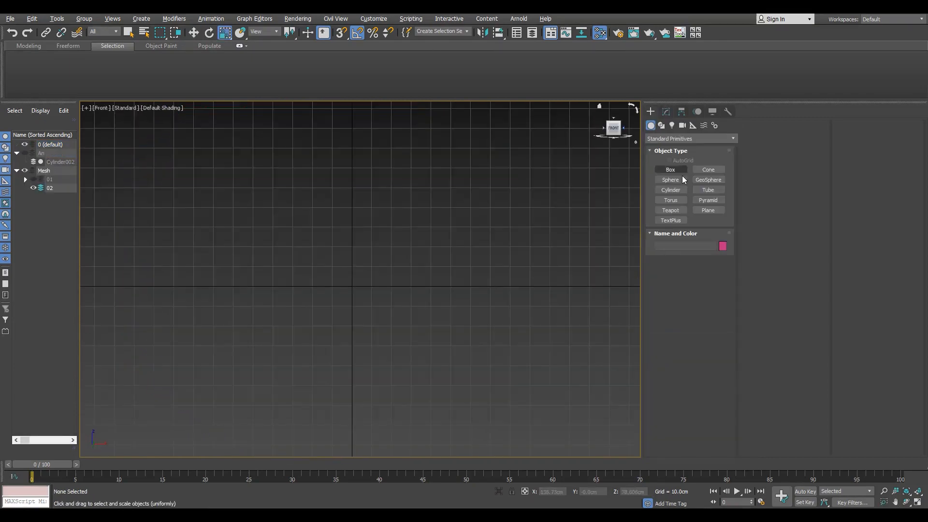
Draw a cylinder at the origin in the front view and reduce it to an editable poly with a flat circular face
{"action": "left_click", "coordinate": [670, 189]}
{"action": "left_click_drag", "start_coordinate": [369, 282], "coordinate": [481, 226]}
{"action": "left_click", "coordinate": [466, 297]}
{"action": "key", "text": "r"}
{"action": "key", "text": "s"}
{"action": "scroll", "coordinate": [423, 254], "scroll_direction": "down", "scroll_amount": 2}
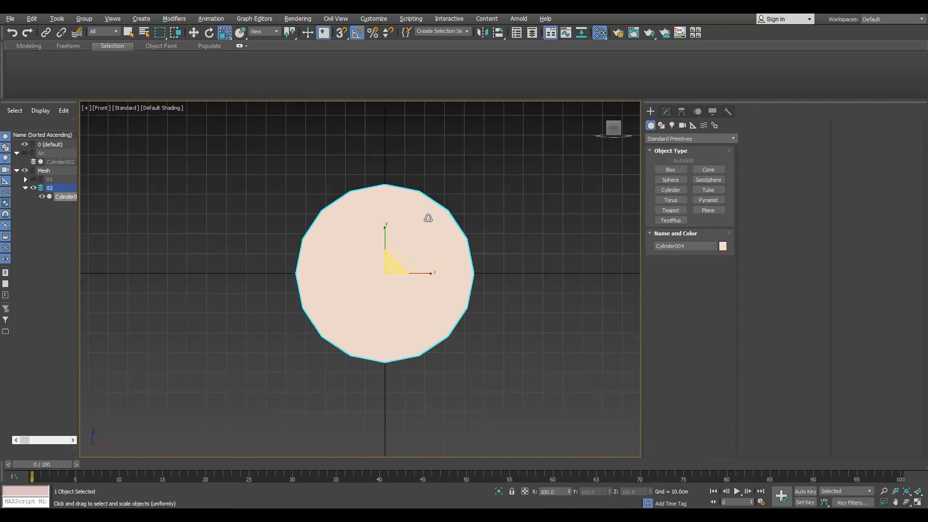
{"action": "left_click", "coordinate": [666, 111]}
{"action": "scroll", "coordinate": [396, 234], "scroll_direction": "up", "scroll_amount": 2}
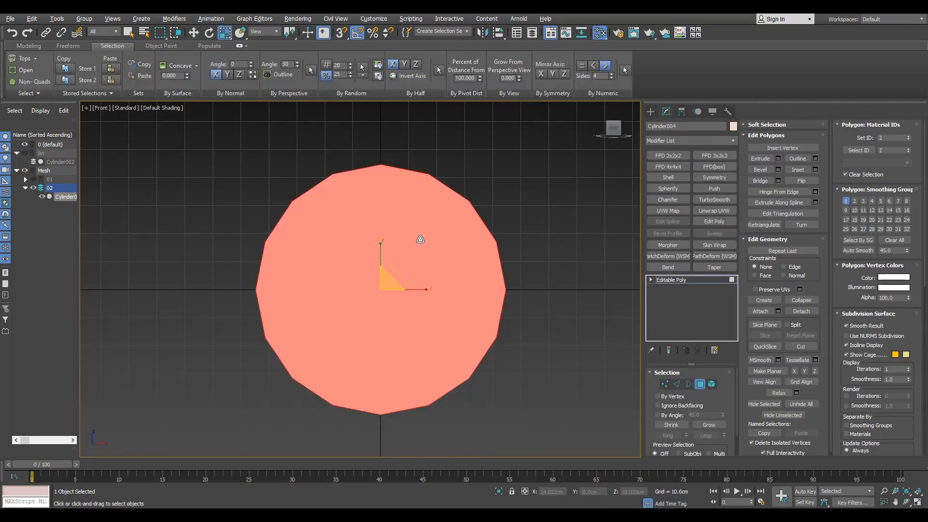
Cut the circular face into four quarters along its horizontal and vertical diameters
{"action": "scroll", "coordinate": [323, 248], "scroll_direction": "down", "scroll_amount": 4}
{"action": "scroll", "coordinate": [323, 242], "scroll_direction": "up", "scroll_amount": 3}
{"action": "key", "text": "1"}
{"action": "key", "text": "F3"}
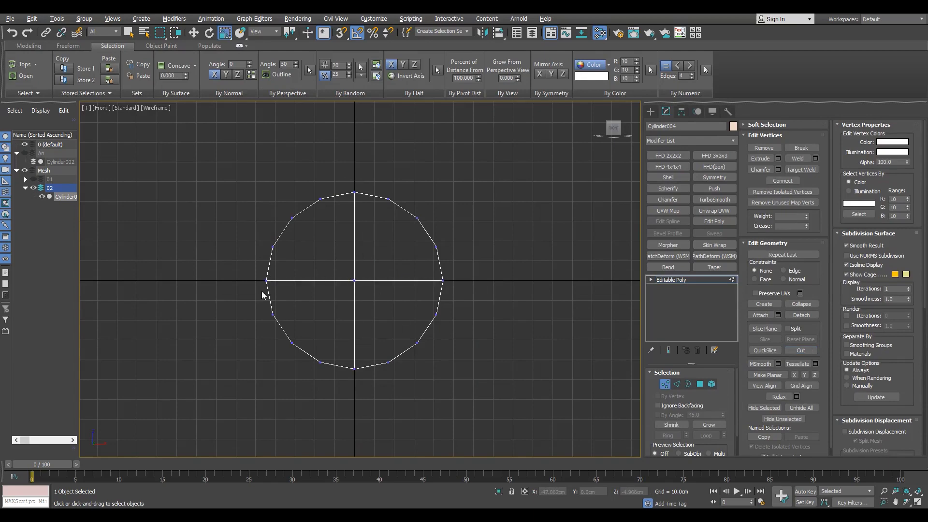
{"action": "scroll", "coordinate": [262, 292], "scroll_direction": "up", "scroll_amount": 5}
{"action": "left_click", "coordinate": [275, 263]}
{"action": "middle_click_drag", "start_coordinate": [531, 318], "coordinate": [238, 328]}
{"action": "left_click", "coordinate": [480, 273]}
Keep only the upper-right quarter of the disc by deleting the other three polygons
{"action": "scroll", "coordinate": [479, 274], "scroll_direction": "down", "scroll_amount": 5}
{"action": "key", "text": "4"}
{"action": "left_click", "coordinate": [422, 226]}
{"action": "key", "text": "ctrl+i"}
{"action": "key", "text": "Delete"}
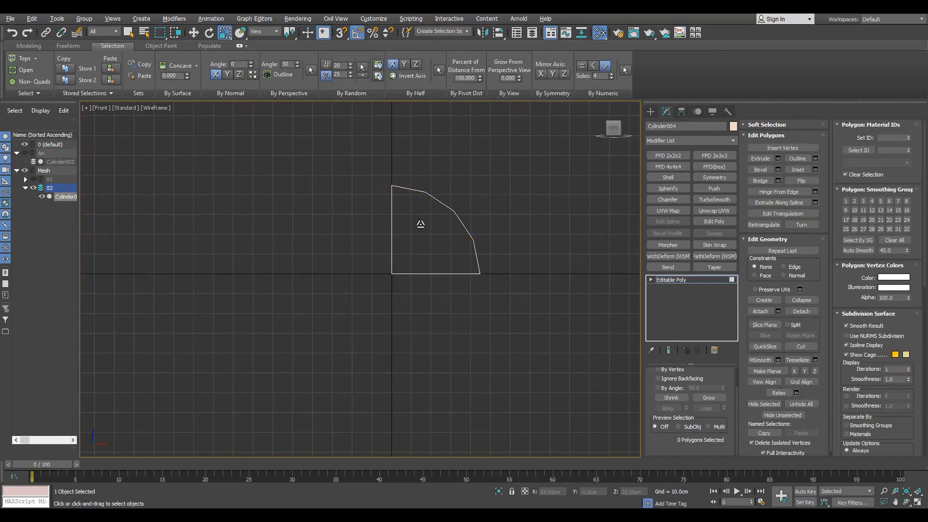
{"action": "left_click", "coordinate": [671, 282]}
Move the quarter disc with grid snapping so its inner corner sits at X 40 cm, Z 40 cm
{"action": "scroll", "coordinate": [348, 275], "scroll_direction": "down", "scroll_amount": 2}
{"action": "middle_click_drag", "start_coordinate": [348, 273], "coordinate": [318, 318]}
{"action": "key", "text": "w"}
{"action": "key", "text": "s"}
{"action": "left_click_drag", "start_coordinate": [310, 329], "coordinate": [370, 273]}
{"action": "scroll", "coordinate": [359, 273], "scroll_direction": "up", "scroll_amount": 4}
{"action": "scroll", "coordinate": [364, 280], "scroll_direction": "down", "scroll_amount": 2}
{"action": "key", "text": "s"}
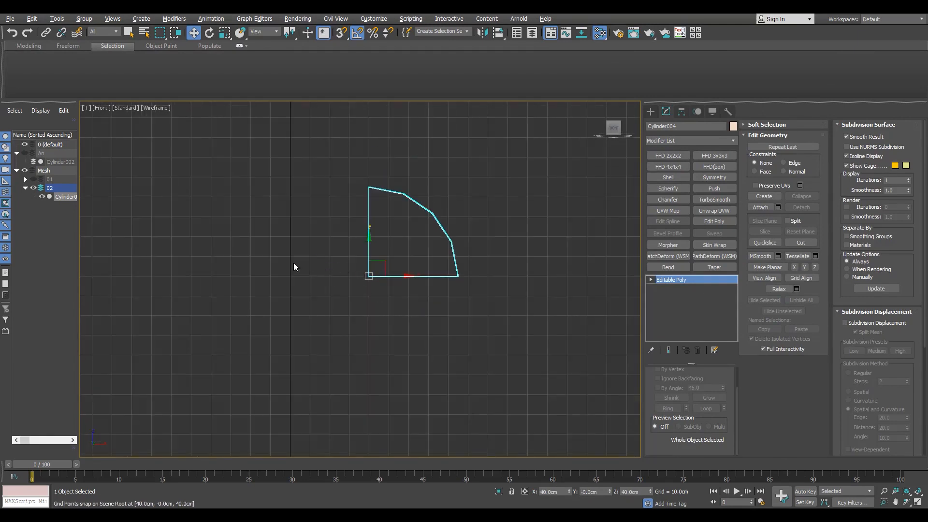
Set the quarter disc's pivot to the origin and mirror it into four corners with two Symmetry modifiers
{"action": "scroll", "coordinate": [458, 261], "scroll_direction": "down", "scroll_amount": 3}
{"action": "scroll", "coordinate": [435, 294], "scroll_direction": "up", "scroll_amount": 2}
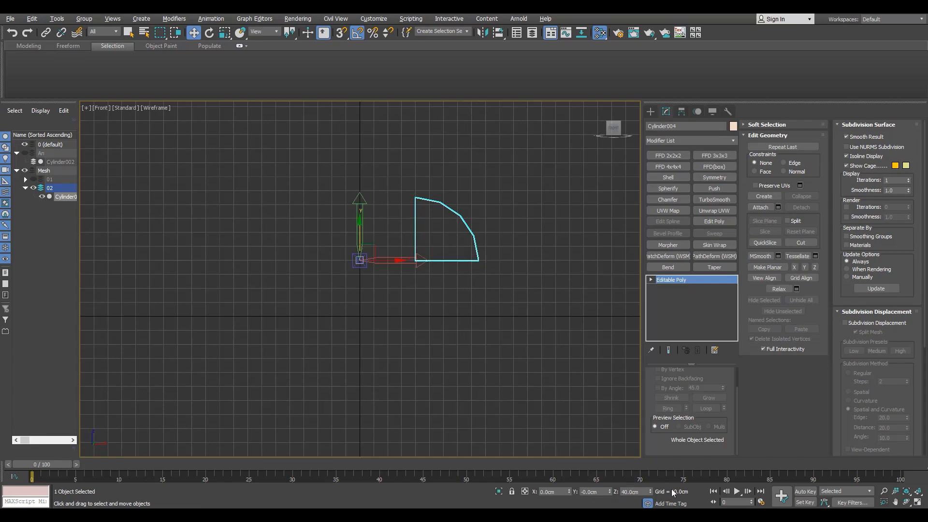
{"action": "middle_click_drag", "start_coordinate": [350, 291], "coordinate": [367, 271]}
{"action": "key", "text": "e"}
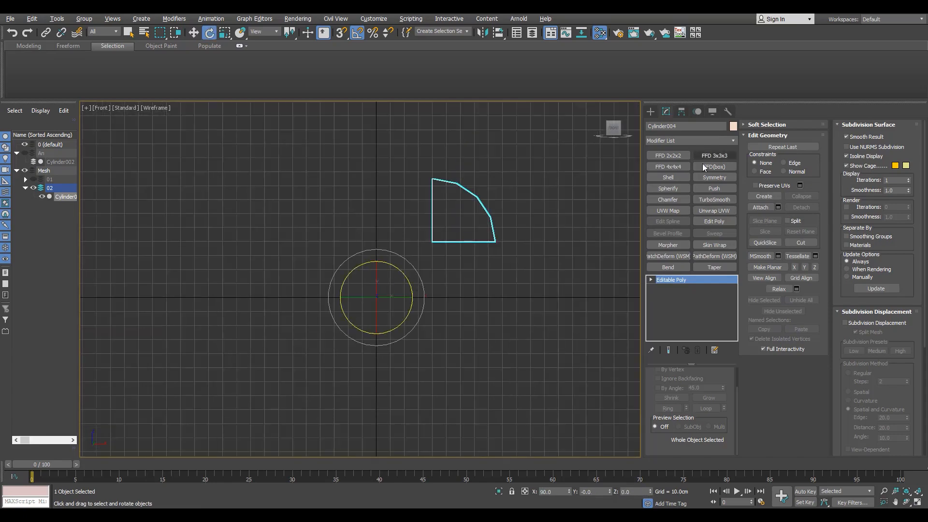
{"action": "left_click", "coordinate": [714, 178]}
{"action": "middle_click_drag", "start_coordinate": [406, 341], "coordinate": [404, 346]}
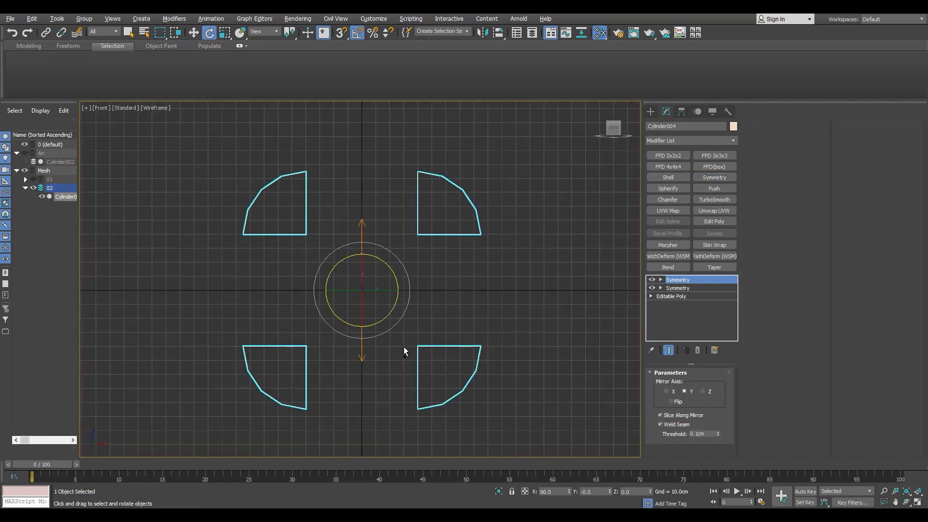
Cut the quarter disc's face horizontally and vertically to divide it into quads in the base Editable Poly
{"action": "left_click", "coordinate": [674, 294]}
{"action": "key", "text": "1"}
{"action": "scroll", "coordinate": [373, 188], "scroll_direction": "up", "scroll_amount": 4}
{"action": "key", "text": "alt+c"}
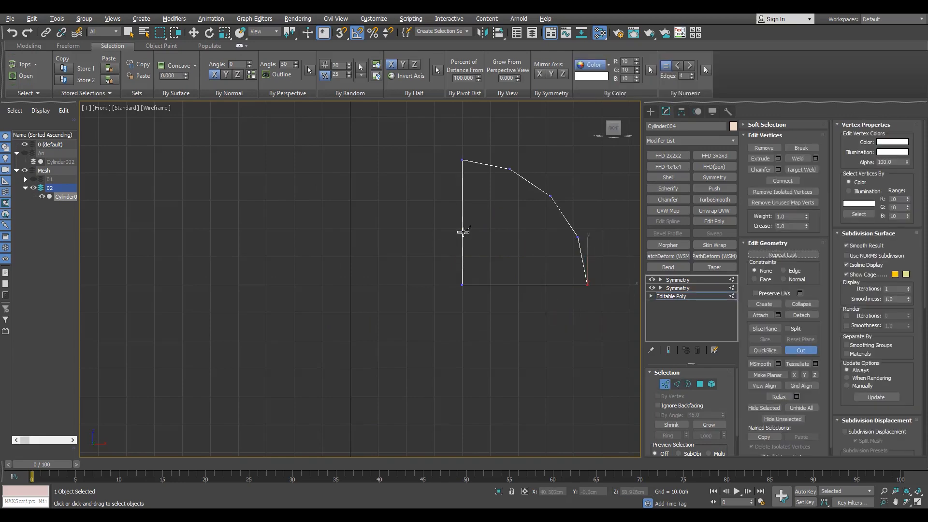
{"action": "left_click", "coordinate": [520, 285]}
{"action": "scroll", "coordinate": [482, 250], "scroll_direction": "up", "scroll_amount": 2}
Snap the cut vertices to the grid to square the inner quad, placing its outer corner at X 60 cm, Z 60 cm
{"action": "key", "text": "w"}
{"action": "left_click", "coordinate": [454, 224]}
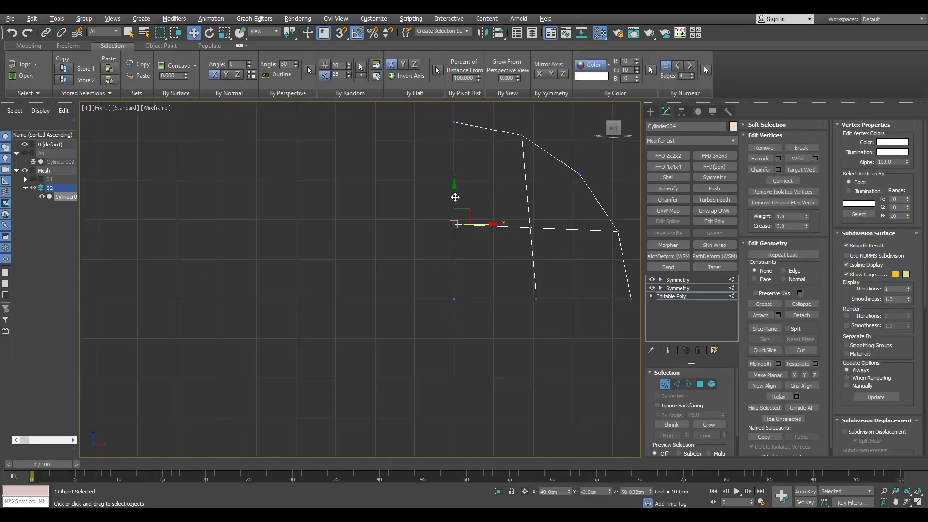
{"action": "scroll", "coordinate": [537, 252], "scroll_direction": "up", "scroll_amount": 3}
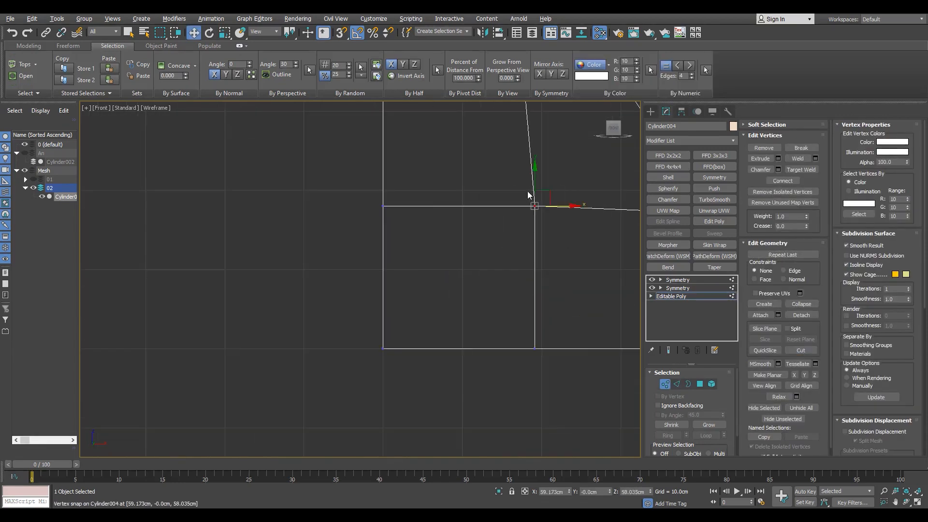
{"action": "key", "text": "s"}
{"action": "left_click_drag", "start_coordinate": [535, 206], "coordinate": [542, 190]}
{"action": "left_click", "coordinate": [383, 205]}
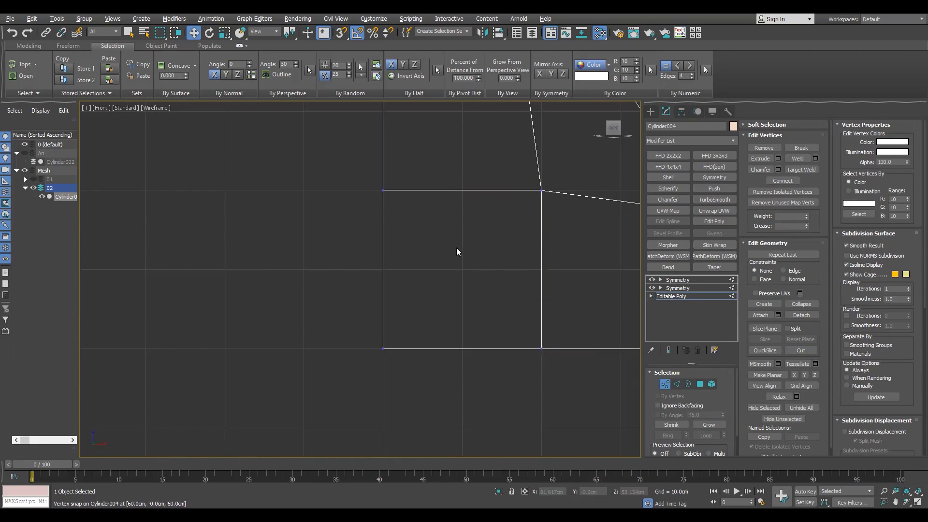
Extend the inner quad's edges as new polygons to the symmetry axes to fill the middle of the shape
{"action": "scroll", "coordinate": [456, 247], "scroll_direction": "down", "scroll_amount": 3}
{"action": "key", "text": "2"}
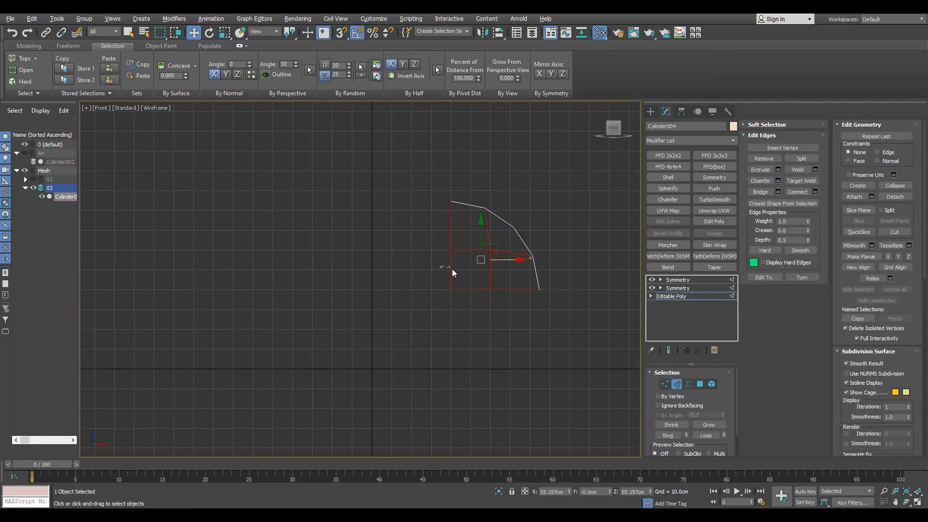
{"action": "left_click", "coordinate": [451, 269]}
{"action": "middle_click_drag", "start_coordinate": [465, 280], "coordinate": [485, 282]}
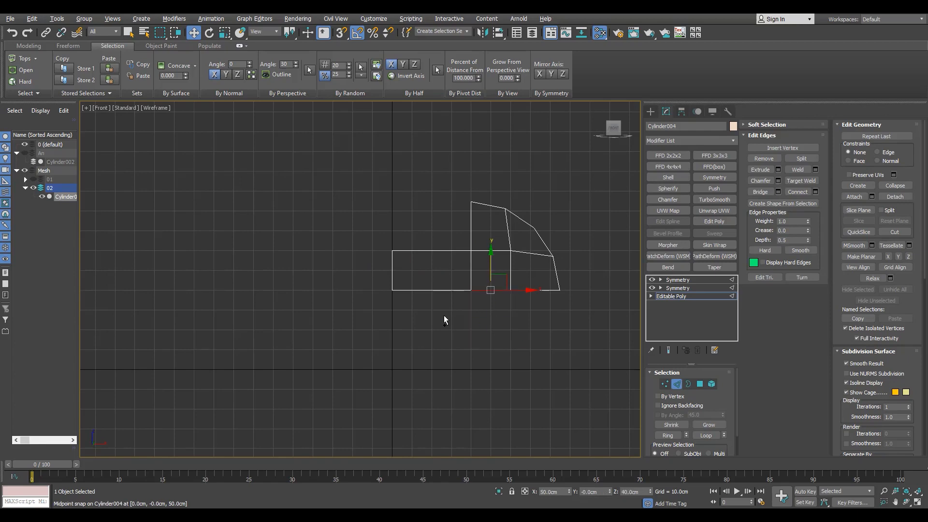
Display the full symmetrical shape shaded with edged faces, set its object colour to black, and return to the front view
{"action": "left_click", "coordinate": [694, 280]}
{"action": "scroll", "coordinate": [413, 247], "scroll_direction": "down", "scroll_amount": 5}
{"action": "scroll", "coordinate": [449, 254], "scroll_direction": "up", "scroll_amount": 3}
{"action": "key", "text": "F3"}
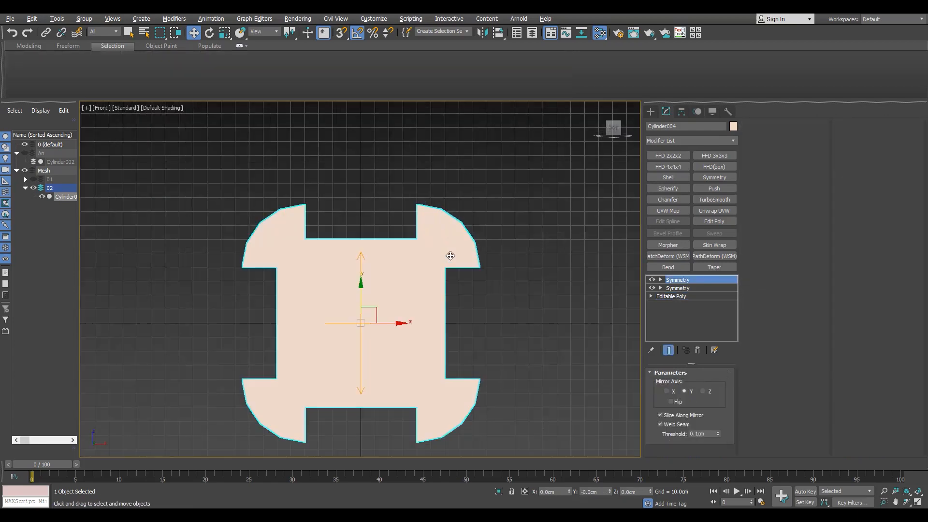
{"action": "middle_click_drag", "start_coordinate": [444, 271], "coordinate": [442, 264]}
{"action": "key", "text": "p"}
{"action": "scroll", "coordinate": [352, 288], "scroll_direction": "up", "scroll_amount": 6}
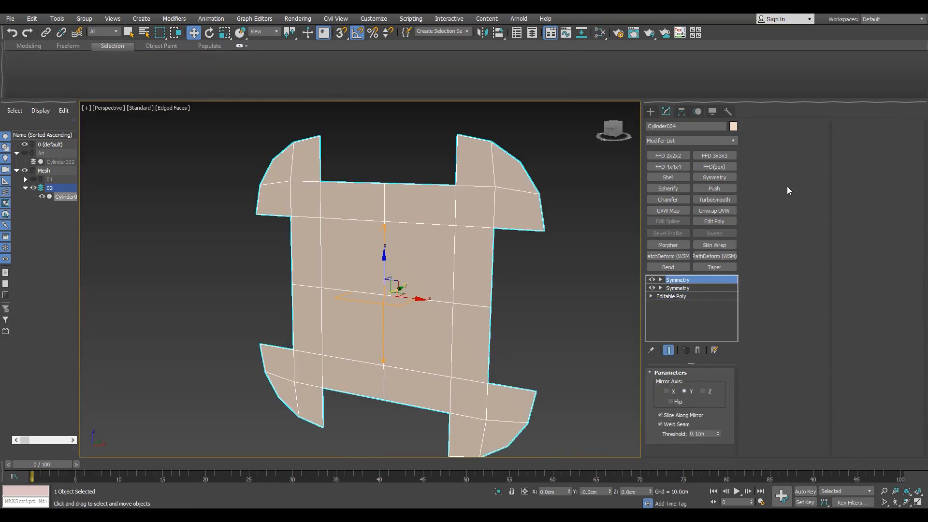
{"action": "left_click", "coordinate": [734, 126]}
{"action": "left_click", "coordinate": [537, 281]}
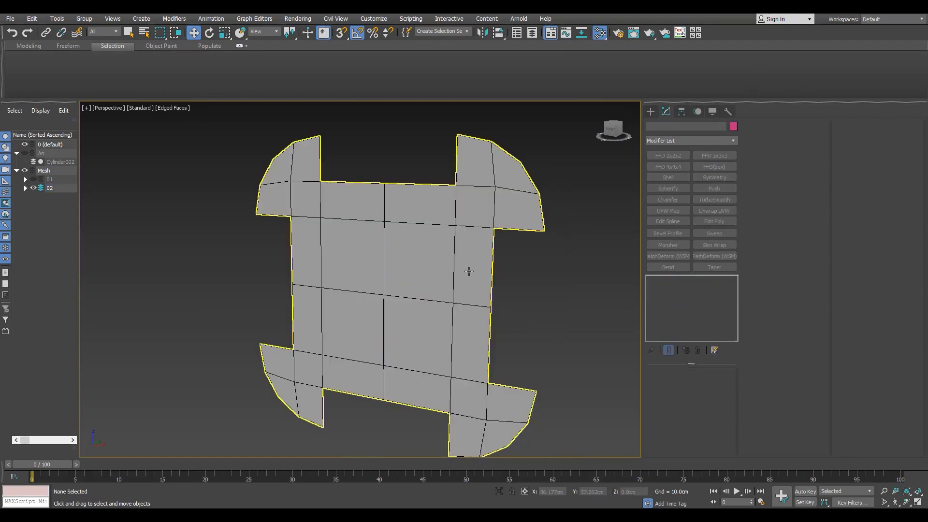
{"action": "left_click", "coordinate": [515, 313]}
{"action": "key", "text": "f"}
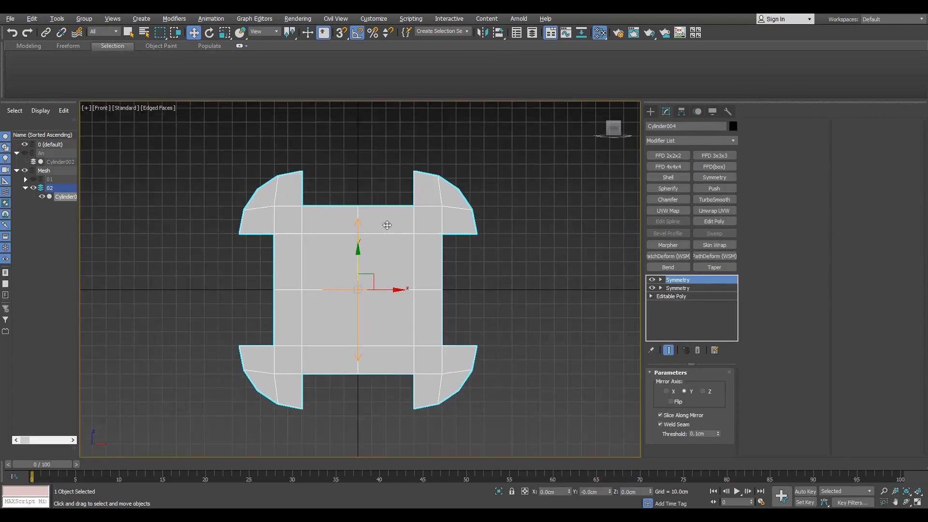
Extend the quarter disc's straight outer edges to the vertical and horizontal axes to fill the notches between the rounded corners
{"action": "left_click", "coordinate": [672, 297]}
{"action": "key", "text": "2"}
{"action": "scroll", "coordinate": [431, 210], "scroll_direction": "up", "scroll_amount": 2}
{"action": "left_click", "coordinate": [406, 184]}
{"action": "left_click_drag", "start_coordinate": [424, 181], "coordinate": [333, 200], "text": "shift"}
{"action": "left_click", "coordinate": [470, 243]}
{"action": "left_click_drag", "start_coordinate": [466, 289], "coordinate": [449, 296], "text": "shift"}
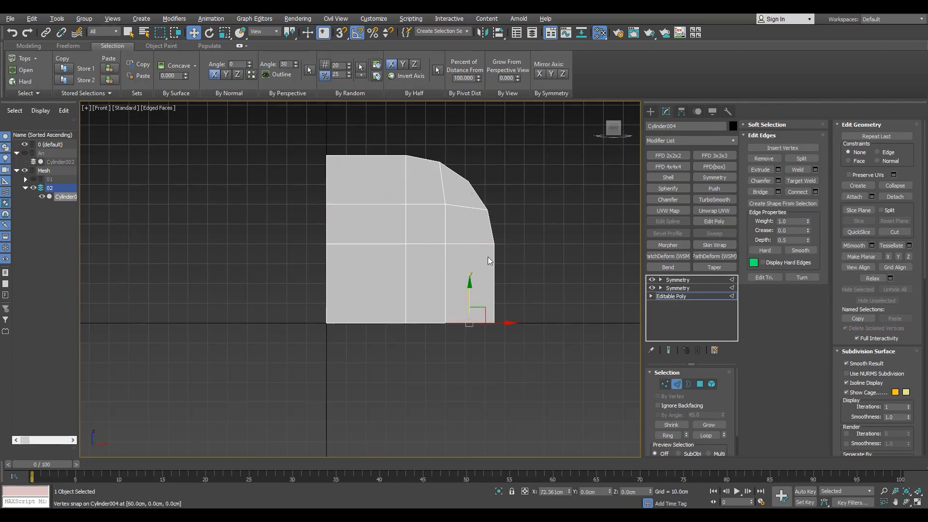
Extend the full symmetrical shape's outer border outward as a new ring of polygons and collapse the modifier stack to Editable Poly
{"action": "key", "text": "1"}
{"action": "middle_click_drag", "start_coordinate": [389, 244], "coordinate": [399, 246]}
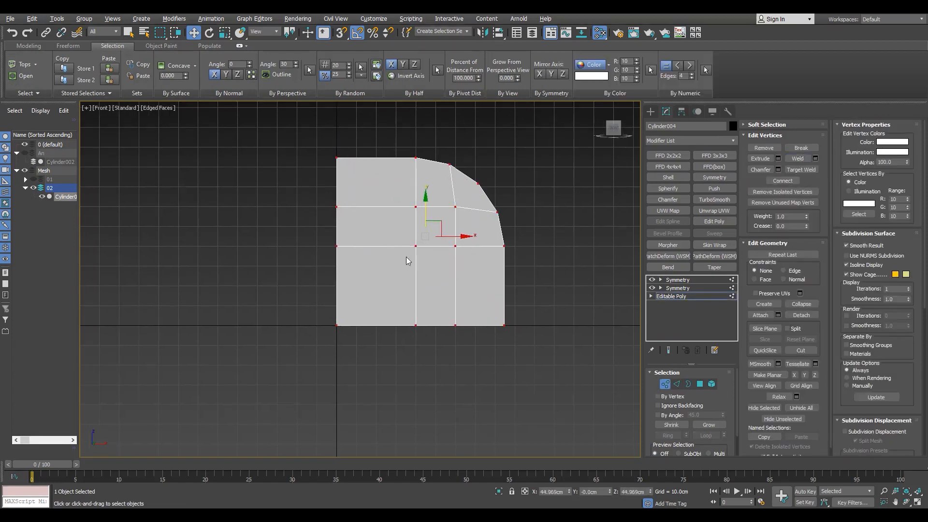
{"action": "key", "text": "z"}
{"action": "left_click", "coordinate": [678, 280]}
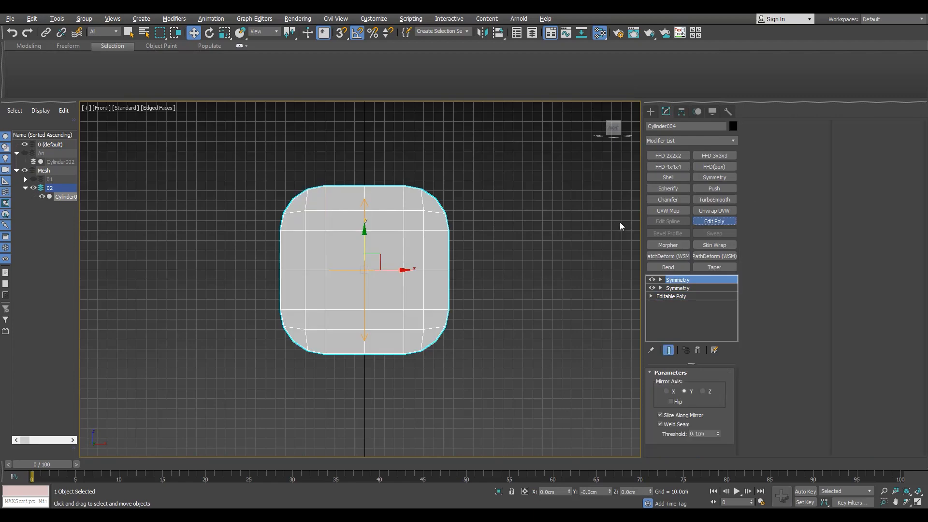
{"action": "scroll", "coordinate": [383, 208], "scroll_direction": "up", "scroll_amount": 2}
{"action": "key", "text": "3"}
{"action": "left_click", "coordinate": [411, 414]}
{"action": "key", "text": "r"}
{"action": "left_click_drag", "start_coordinate": [365, 284], "coordinate": [394, 281], "text": "shift"}
{"action": "middle_click_drag", "start_coordinate": [393, 280], "coordinate": [413, 285]}
{"action": "key", "text": "ctrl+e"}
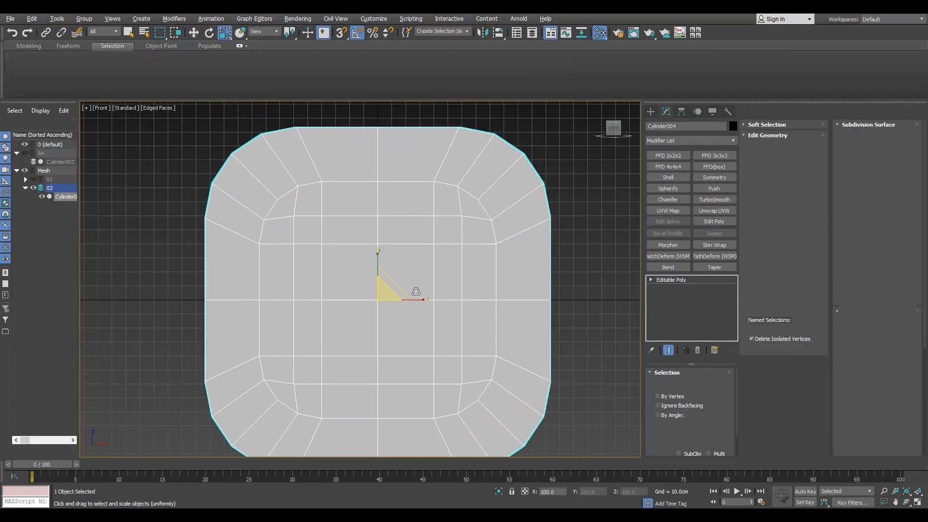
Reshape the mesh's outer border into an even circle and clear the selection
{"action": "key", "text": "4"}
{"action": "key", "text": "alt+d"}
{"action": "left_click", "coordinate": [477, 272]}
{"action": "key", "text": "z"}
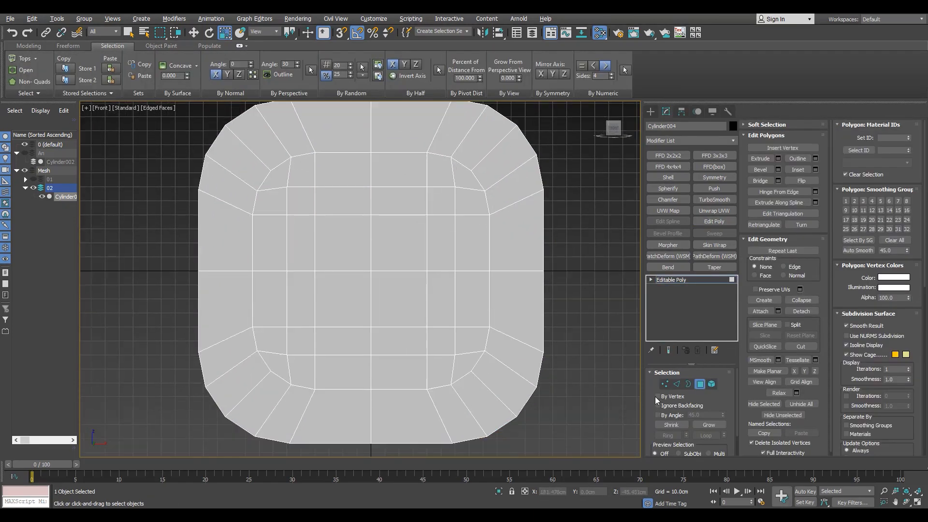
{"action": "middle_click_drag", "start_coordinate": [561, 420], "coordinate": [540, 416]}
{"action": "key", "text": "3"}
{"action": "left_click", "coordinate": [511, 392]}
{"action": "key", "text": "alt+d"}
{"action": "middle_click_drag", "start_coordinate": [413, 236], "coordinate": [422, 292]}
Recess the central square polygons and the four rounded corner lobes by extruding them inward
{"action": "key", "text": "4"}
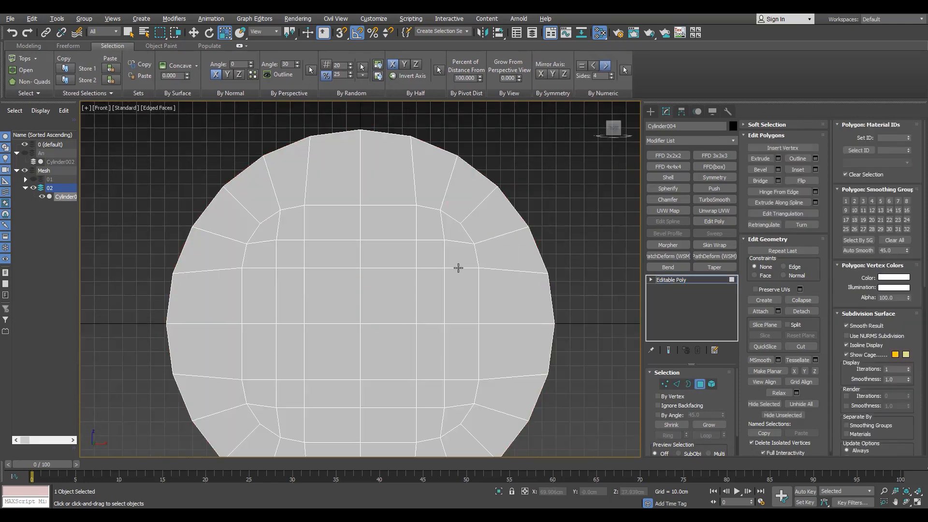
{"action": "mouse_move", "coordinate": [438, 249]}
{"action": "left_mouse_down", "text": "ctrl"}
{"action": "mouse_move", "coordinate": [390, 294]}
{"action": "mouse_move", "coordinate": [421, 352]}
{"action": "mouse_move", "coordinate": [406, 425]}
{"action": "mouse_move", "coordinate": [458, 395]}
{"action": "left_mouse_up", "text": "ctrl"}
{"action": "left_click", "coordinate": [391, 424], "text": "alt"}
{"action": "scroll", "coordinate": [334, 382], "scroll_direction": "down", "scroll_amount": 3}
{"action": "middle_click_drag", "start_coordinate": [333, 382], "coordinate": [389, 370]}
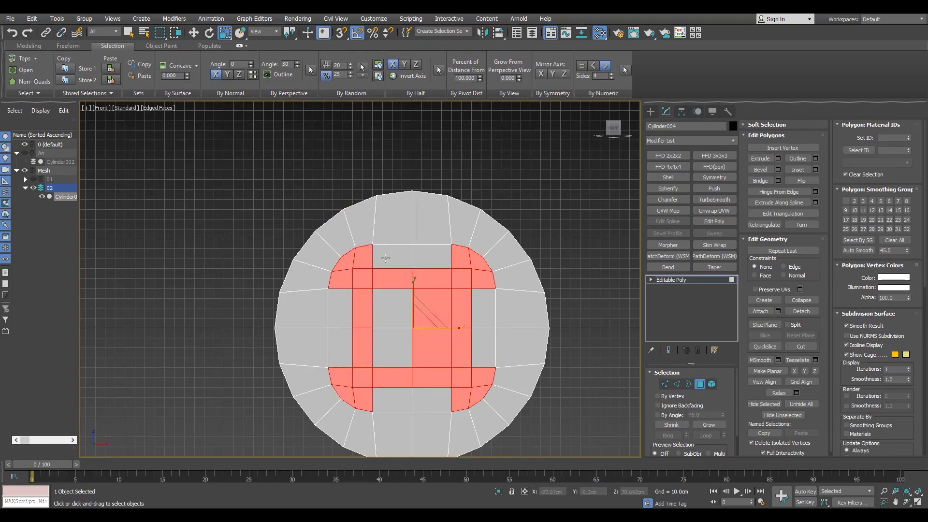
{"action": "left_click_drag", "start_coordinate": [385, 258], "coordinate": [395, 337], "text": "ctrl"}
{"action": "scroll", "coordinate": [425, 253], "scroll_direction": "down", "scroll_amount": 3}
{"action": "key", "text": "alt+w"}
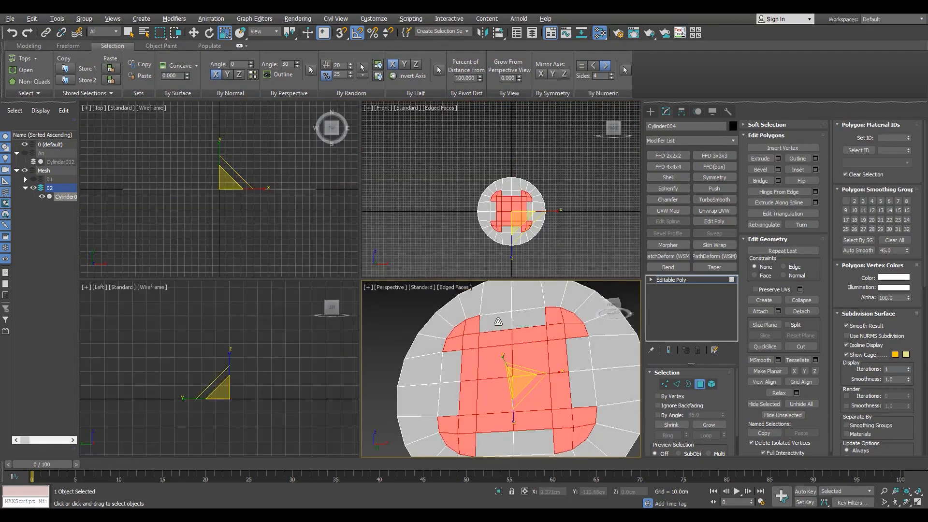
{"action": "key", "text": "alt+w"}
{"action": "key", "text": "ctrl+shift+b"}
{"action": "left_click_drag", "start_coordinate": [368, 299], "coordinate": [373, 363]}
{"action": "left_click", "coordinate": [366, 328]}
{"action": "scroll", "coordinate": [369, 328], "scroll_direction": "down", "scroll_amount": 3}
{"action": "middle_click_drag", "start_coordinate": [368, 328], "coordinate": [379, 313], "text": "alt"}
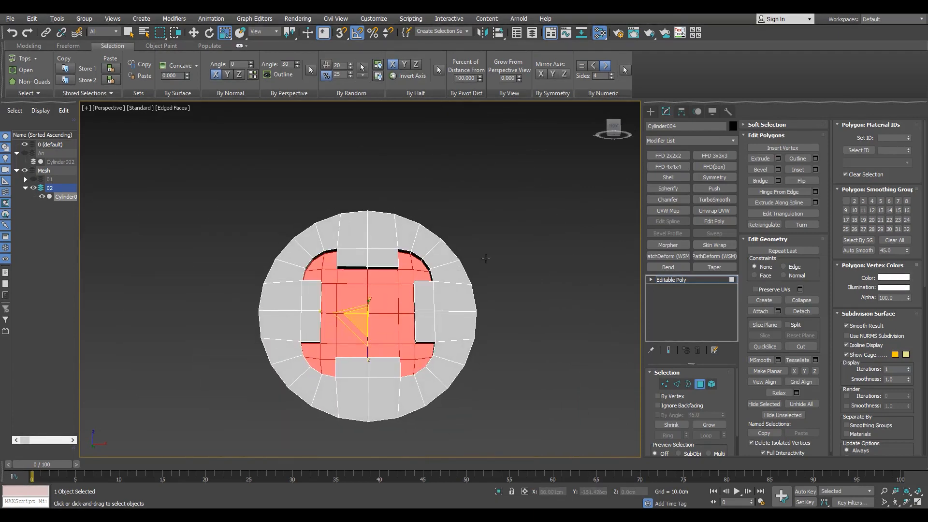
Extend the circular outer border outward and backward as a new ring forming the side of the body
{"action": "key", "text": "3"}
{"action": "left_click_drag", "start_coordinate": [487, 259], "coordinate": [449, 280]}
{"action": "middle_click_drag", "start_coordinate": [382, 305], "coordinate": [387, 344], "text": "alt"}
{"action": "scroll", "coordinate": [375, 308], "scroll_direction": "up", "scroll_amount": 1}
{"action": "key", "text": "w"}
Select the vertices of the recessed central pattern in the front view and move them forward to raise the middle
{"action": "key", "text": "F4"}
{"action": "key", "text": "alt+w"}
{"action": "middle_click", "coordinate": [439, 267]}
{"action": "key", "text": "alt+w"}
{"action": "key", "text": "1"}
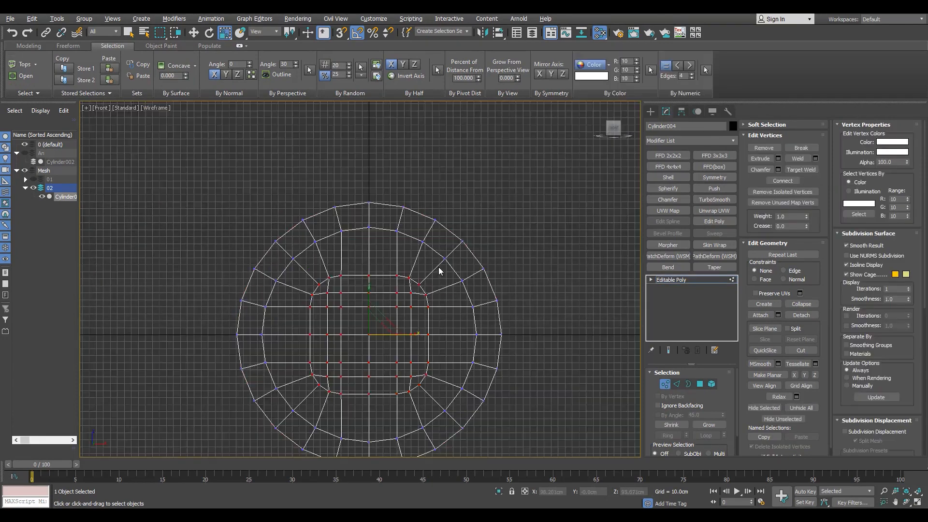
{"action": "key", "text": "p"}
{"action": "key", "text": "w"}
{"action": "middle_click_drag", "start_coordinate": [439, 270], "coordinate": [390, 344], "text": "alt"}
{"action": "key", "text": "F4"}
Apply Auto Smooth to the mesh's polygons at a threshold of 45
{"action": "key", "text": "4"}
{"action": "key", "text": "ctrl+a"}
{"action": "left_click", "coordinate": [858, 250]}
{"action": "scroll", "coordinate": [401, 335], "scroll_direction": "up", "scroll_amount": 3}
{"action": "left_click", "coordinate": [403, 344], "text": "shift"}
{"action": "left_click", "coordinate": [858, 250]}
{"action": "left_click", "coordinate": [542, 261]}
{"action": "scroll", "coordinate": [460, 290], "scroll_direction": "down", "scroll_amount": 3}
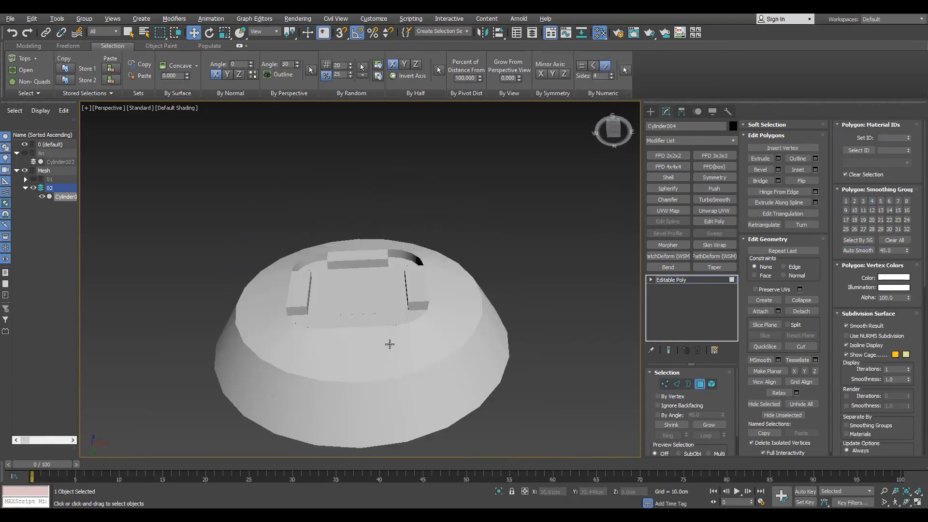
Preview the mesh with TurboSmooth separated by smoothing groups, and return to the unsmoothed polygons
{"action": "left_click", "coordinate": [686, 280]}
{"action": "left_click", "coordinate": [713, 200]}
{"action": "scroll", "coordinate": [716, 436], "scroll_direction": "down", "scroll_amount": 2}
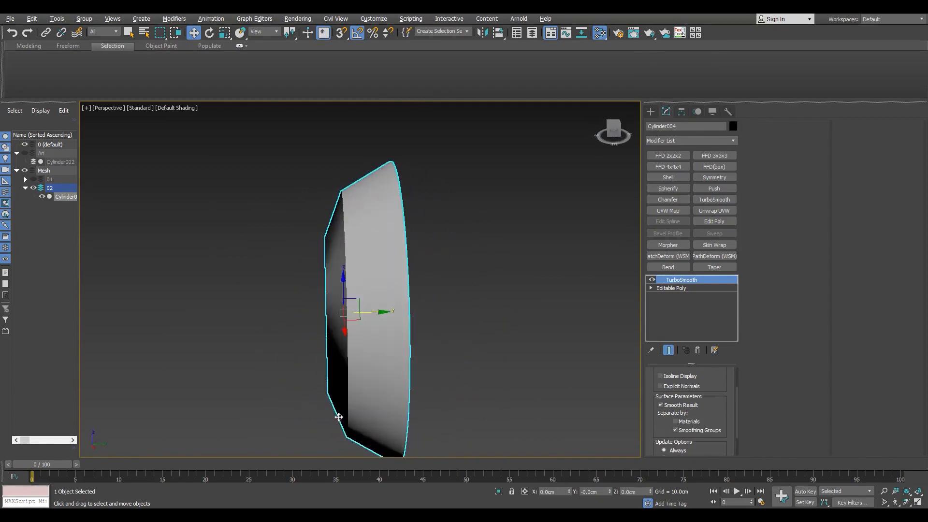
{"action": "middle_click_drag", "start_coordinate": [338, 417], "coordinate": [431, 375], "text": "alt"}
{"action": "key", "text": "F4"}
{"action": "scroll", "coordinate": [348, 345], "scroll_direction": "up", "scroll_amount": 3}
{"action": "scroll", "coordinate": [348, 344], "scroll_direction": "down", "scroll_amount": 3}
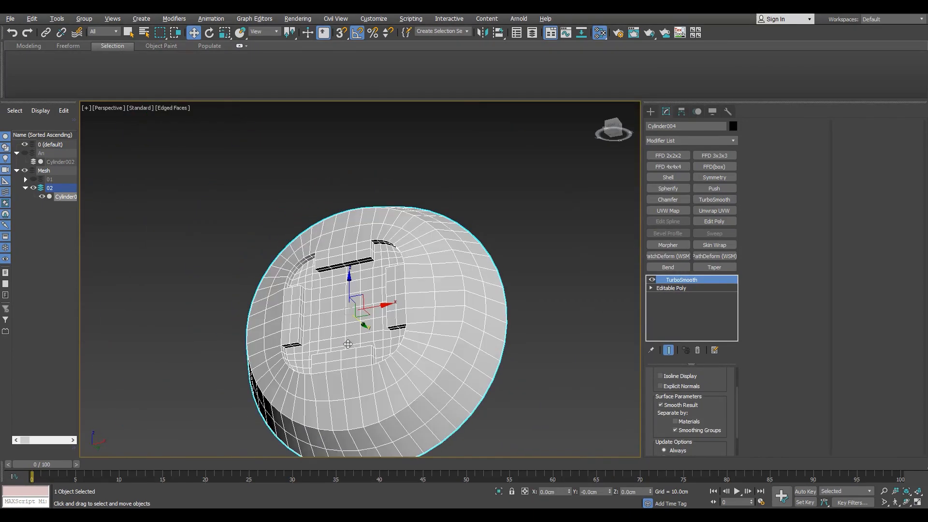
{"action": "key", "text": "4"}
{"action": "scroll", "coordinate": [359, 360], "scroll_direction": "up", "scroll_amount": 3}
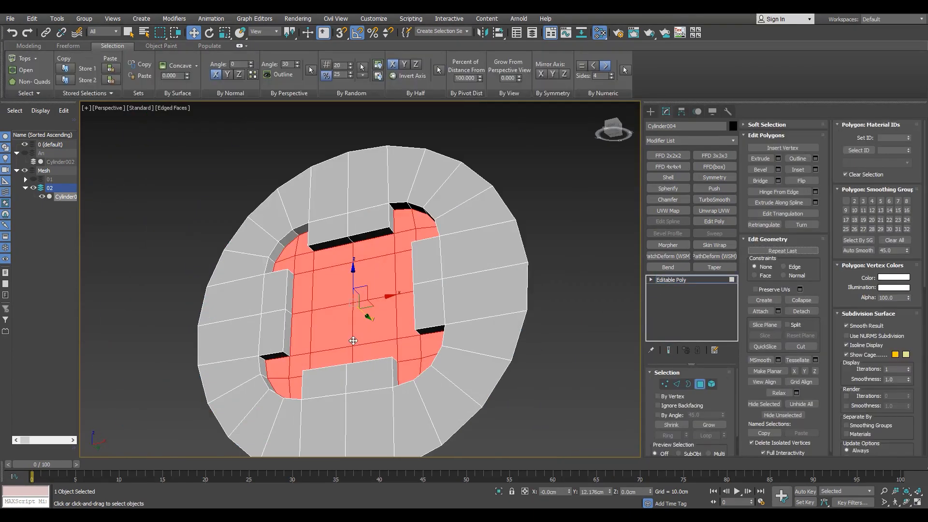
Connect the ring of radial edges on the upper slope with a new loop and raise it slightly to round the surface
{"action": "middle_click_drag", "start_coordinate": [370, 386], "coordinate": [218, 290], "text": "alt"}
{"action": "key", "text": "4"}
{"action": "scroll", "coordinate": [272, 254], "scroll_direction": "down", "scroll_amount": 3}
{"action": "scroll", "coordinate": [218, 290], "scroll_direction": "up", "scroll_amount": 3}
{"action": "key", "text": "2"}
{"action": "left_click", "coordinate": [217, 283]}
{"action": "key", "text": "alt+r"}
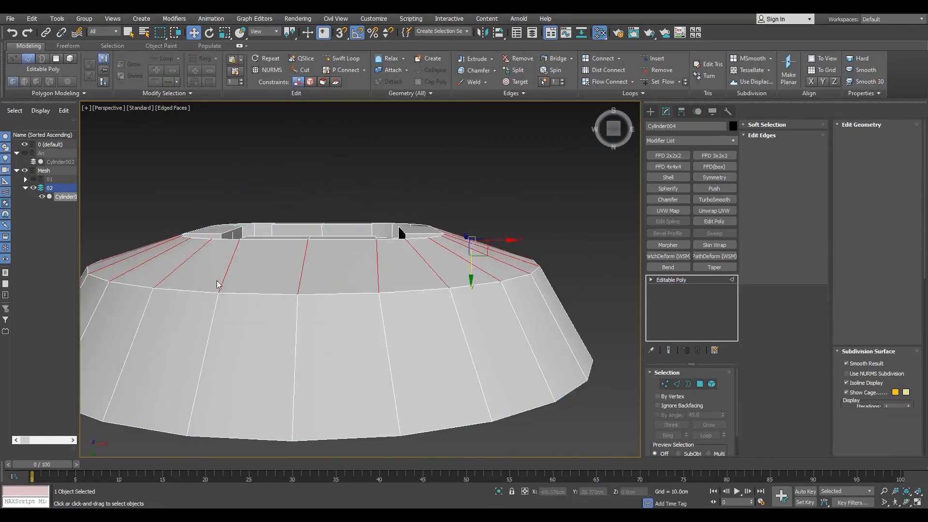
{"action": "key", "text": "ctrl+shift+e"}
{"action": "left_click_drag", "start_coordinate": [318, 267], "coordinate": [318, 262]}
Insert an edge loop around the side wall with Swift Loop and shift it to round the body's profile
{"action": "middle_click_drag", "start_coordinate": [237, 340], "coordinate": [325, 317]}
{"action": "scroll", "coordinate": [328, 312], "scroll_direction": "down", "scroll_amount": 1}
{"action": "double_click", "coordinate": [338, 275]}
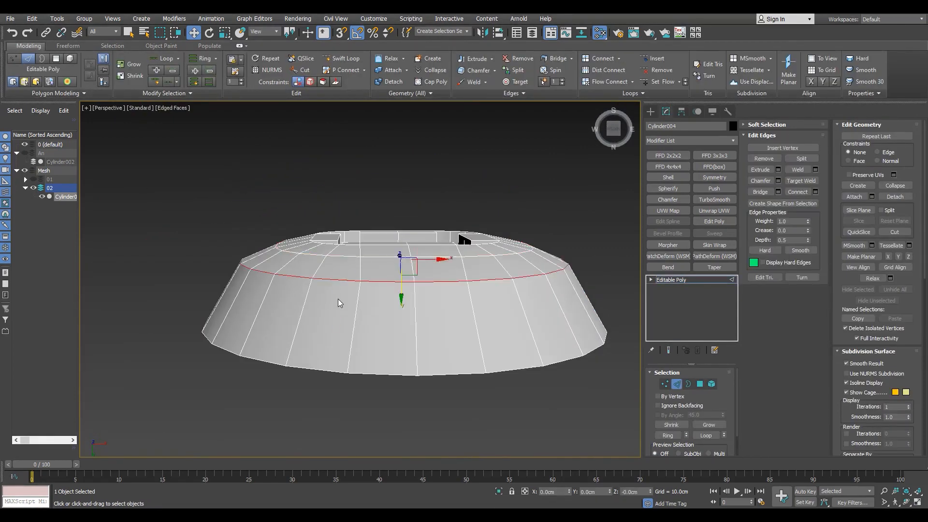
{"action": "scroll", "coordinate": [340, 302], "scroll_direction": "up", "scroll_amount": 1}
{"action": "key", "text": "shift+x"}
{"action": "left_click_drag", "start_coordinate": [423, 268], "coordinate": [434, 321]}
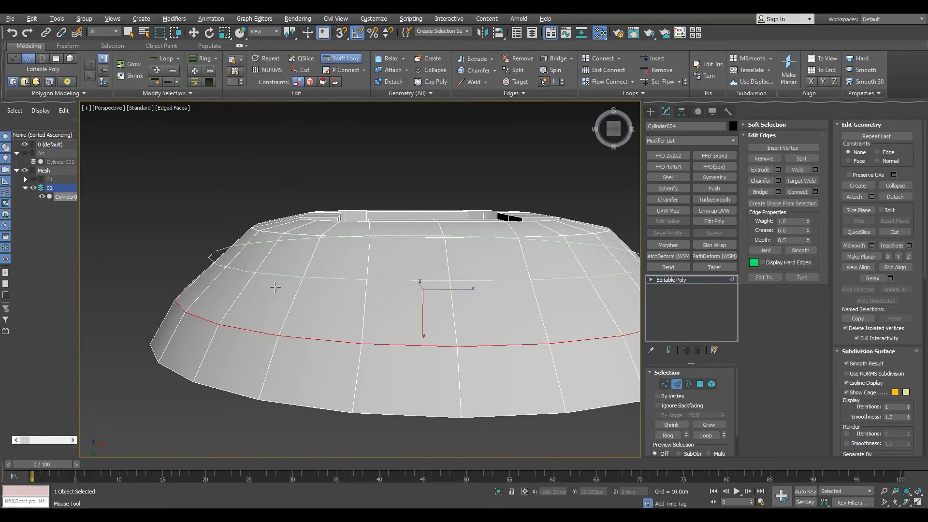
{"action": "key", "text": "w"}
Chamfer the edges outlining the recess's rim and floor by 2.774 cm
{"action": "scroll", "coordinate": [300, 315], "scroll_direction": "down", "scroll_amount": 4}
{"action": "middle_click_drag", "start_coordinate": [300, 314], "coordinate": [315, 333], "text": "alt"}
{"action": "scroll", "coordinate": [358, 226], "scroll_direction": "up", "scroll_amount": 4}
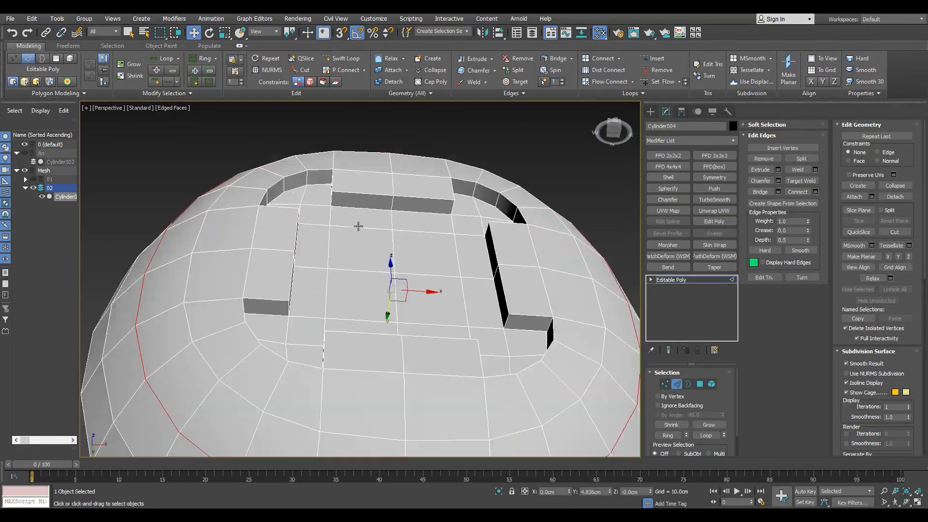
{"action": "key", "text": "4"}
{"action": "left_click", "coordinate": [677, 384], "text": "shift"}
{"action": "middle_click_drag", "start_coordinate": [476, 360], "coordinate": [460, 449], "text": "alt"}
{"action": "middle_click_drag", "start_coordinate": [433, 335], "coordinate": [296, 330], "text": "alt"}
{"action": "middle_click_drag", "start_coordinate": [314, 397], "coordinate": [183, 283], "text": "alt"}
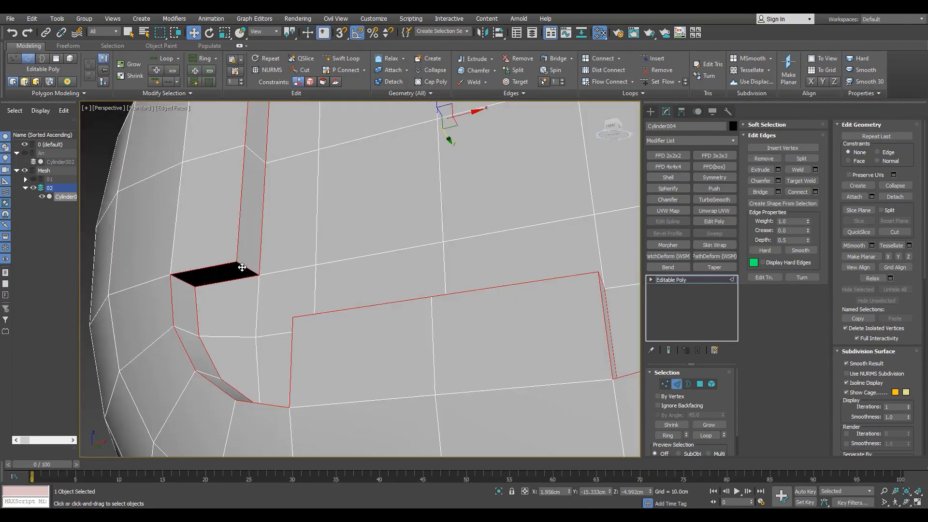
{"action": "key", "text": "z"}
{"action": "middle_click_drag", "start_coordinate": [241, 267], "coordinate": [249, 180], "text": "alt"}
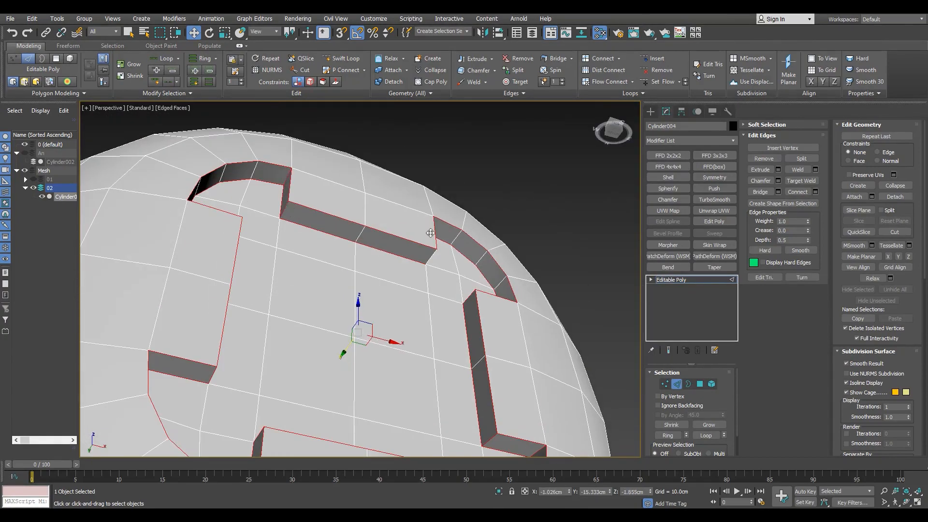
{"action": "middle_click_drag", "start_coordinate": [431, 233], "coordinate": [459, 159], "text": "alt"}
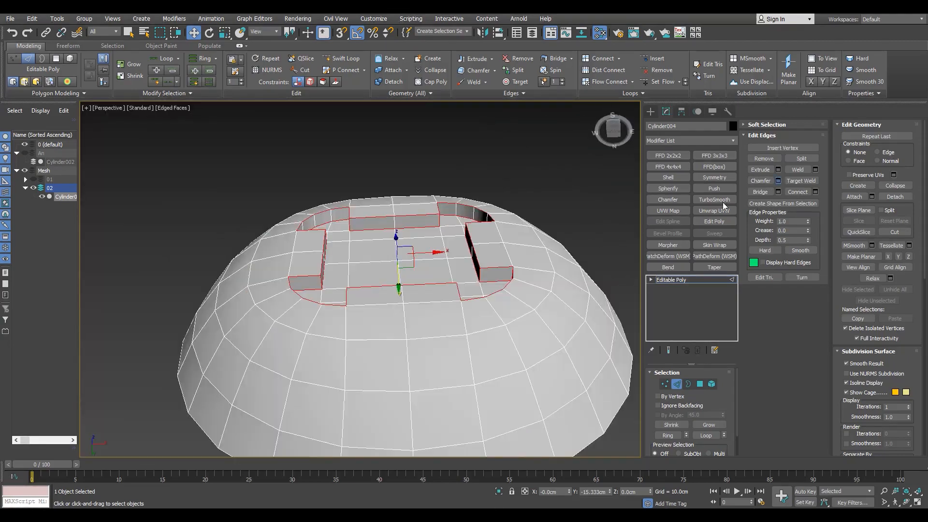
{"action": "left_click", "coordinate": [778, 181]}
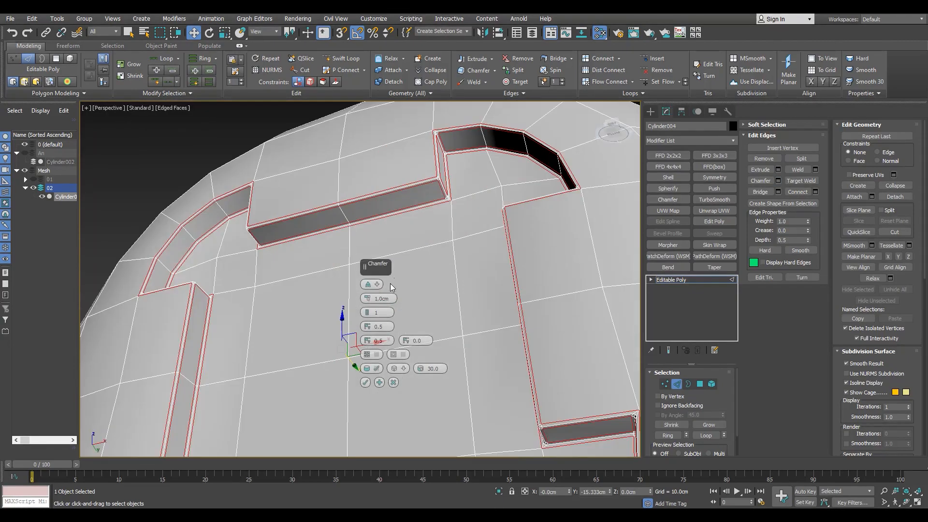
{"action": "left_click_drag", "start_coordinate": [368, 298], "coordinate": [378, 235]}
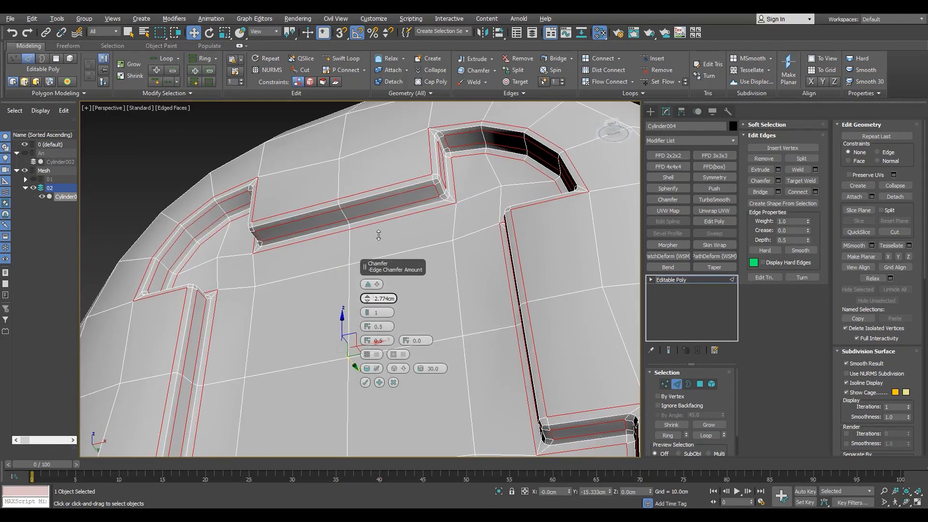
{"action": "left_click", "coordinate": [367, 383]}
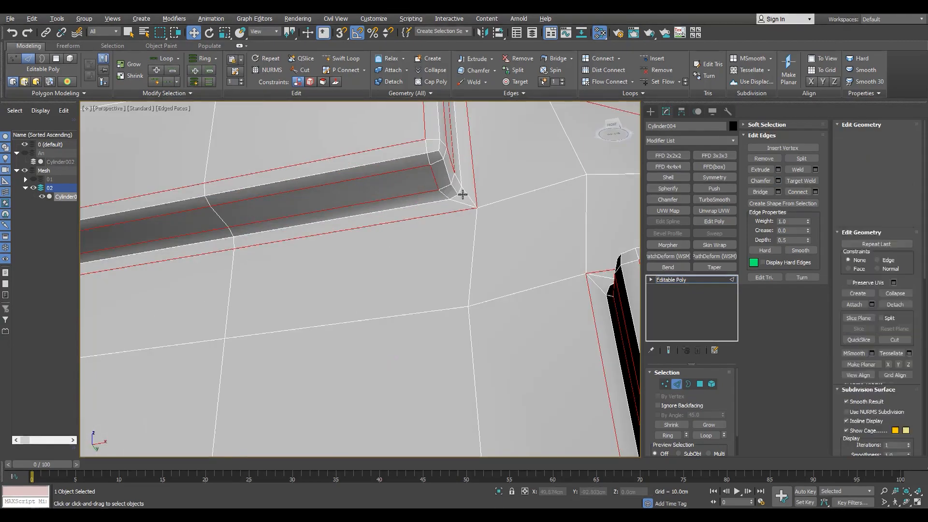
Cut the chamfered corner of the recess floor and join its vertex diagonally to the neighbouring corner's vertex
{"action": "key", "text": "1"}
{"action": "key", "text": "alt+c"}
{"action": "left_click", "coordinate": [450, 212]}
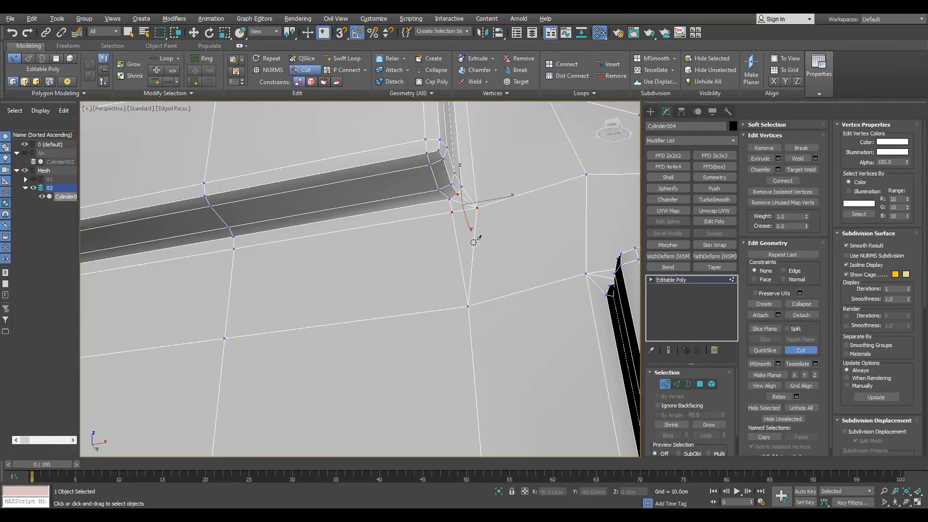
{"action": "key", "text": "w"}
{"action": "left_click", "coordinate": [478, 214]}
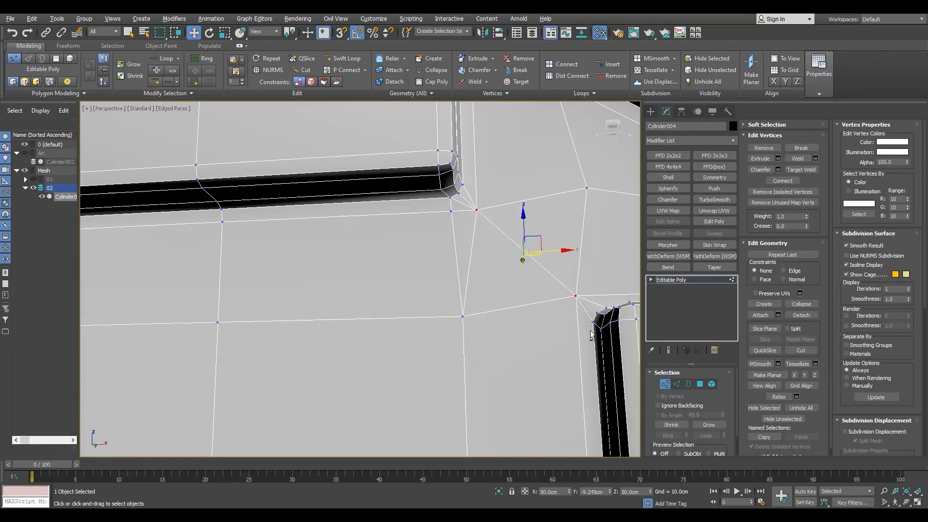
{"action": "key", "text": "2"}
{"action": "left_click", "coordinate": [472, 232]}
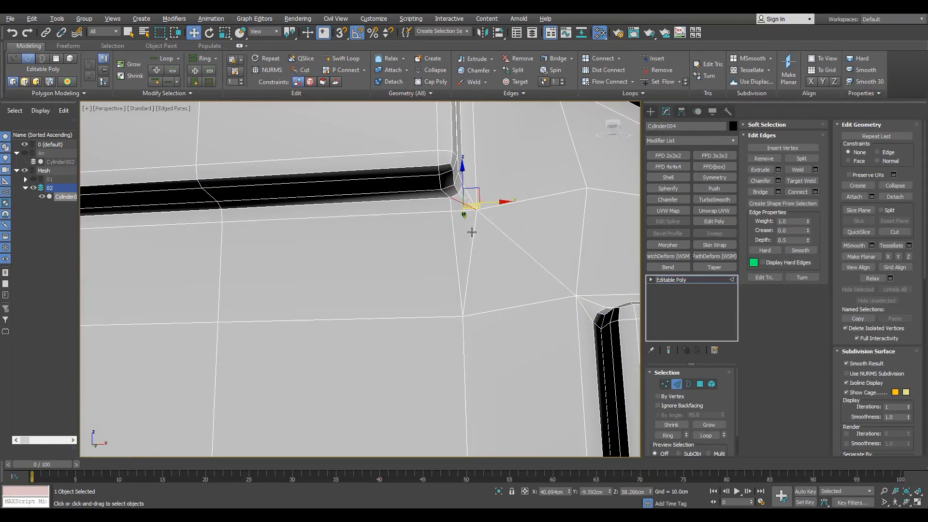
Cut an edge from the chamfered recess corner to the adjacent corner lobe vertex and remove the surplus edge
{"action": "middle_click_drag", "start_coordinate": [473, 230], "coordinate": [416, 256], "text": "alt"}
{"action": "key", "text": "1"}
{"action": "key", "text": "alt+c"}
{"action": "left_click", "coordinate": [386, 243]}
{"action": "left_click", "coordinate": [507, 246]}
{"action": "key", "text": "2"}
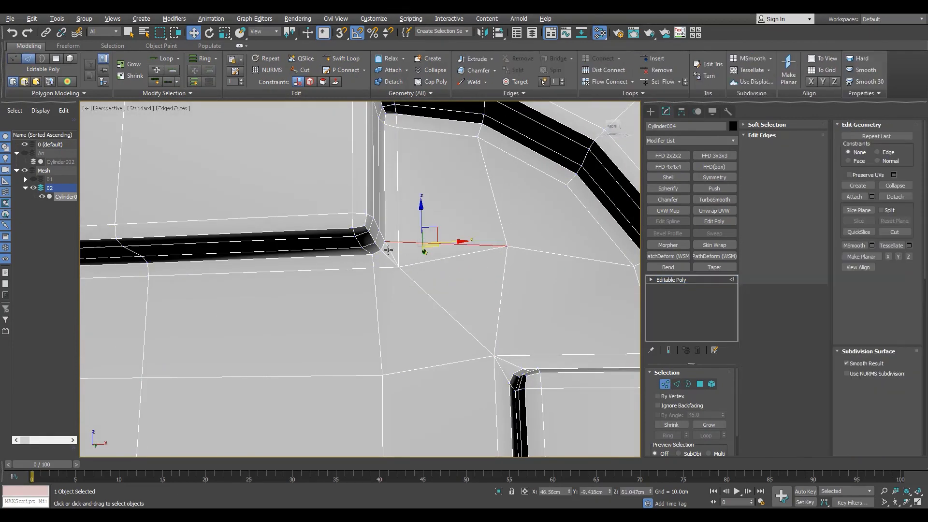
{"action": "left_click", "coordinate": [389, 248]}
{"action": "key", "text": "BackSpace"}
Preview the recess corners with TurboSmooth, shaded and with edged faces, and delete the modifier
{"action": "left_click", "coordinate": [679, 280]}
{"action": "left_click", "coordinate": [714, 200]}
{"action": "key", "text": "F4"}
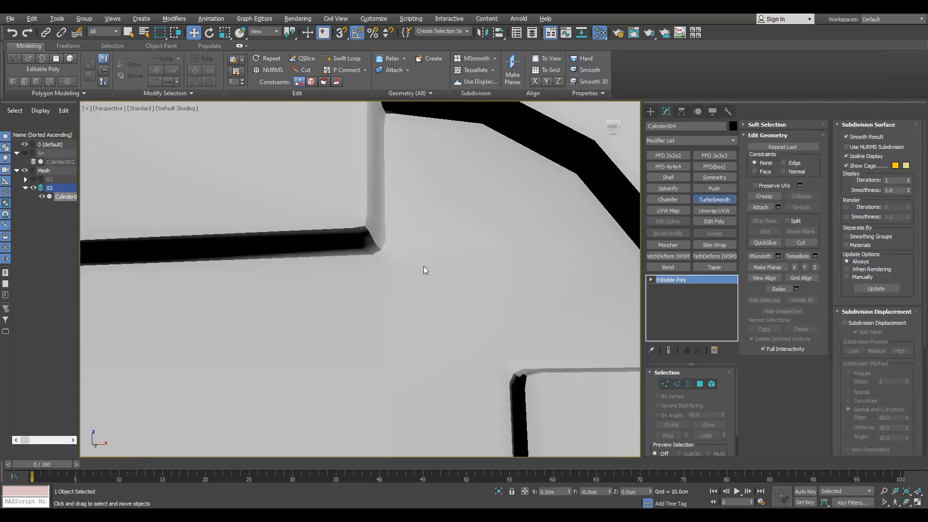
{"action": "scroll", "coordinate": [411, 267], "scroll_direction": "down", "scroll_amount": 10}
{"action": "middle_click_drag", "start_coordinate": [389, 266], "coordinate": [393, 298], "text": "alt"}
{"action": "scroll", "coordinate": [393, 298], "scroll_direction": "up", "scroll_amount": 5}
{"action": "key", "text": "F4"}
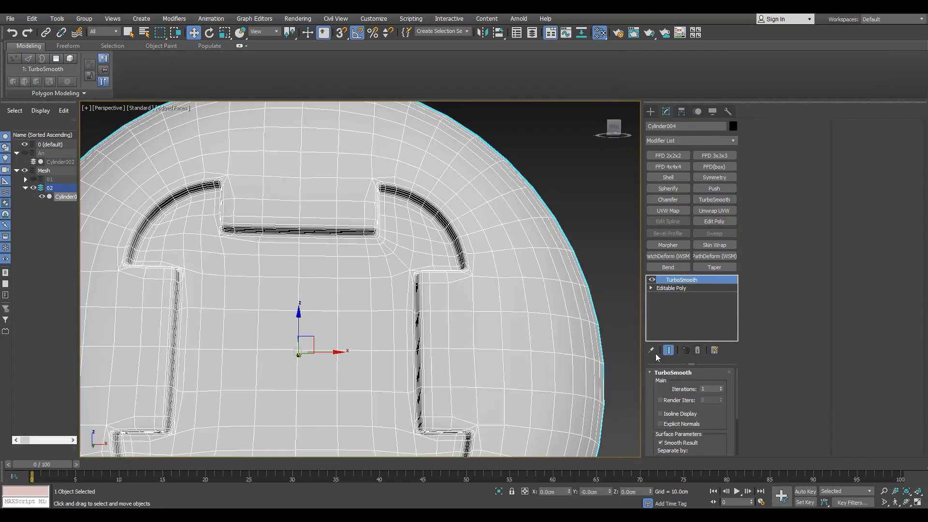
{"action": "left_click", "coordinate": [697, 350]}
Cap the open back of the body and chamfer its rim edges by 2.774 cm
{"action": "scroll", "coordinate": [334, 300], "scroll_direction": "down", "scroll_amount": 5}
{"action": "key", "text": "3"}
{"action": "middle_click_drag", "start_coordinate": [344, 334], "coordinate": [338, 270], "text": "alt"}
{"action": "key", "text": "ctrl+a"}
{"action": "key", "text": "2"}
{"action": "scroll", "coordinate": [392, 236], "scroll_direction": "up", "scroll_amount": 5}
{"action": "left_click", "coordinate": [778, 181]}
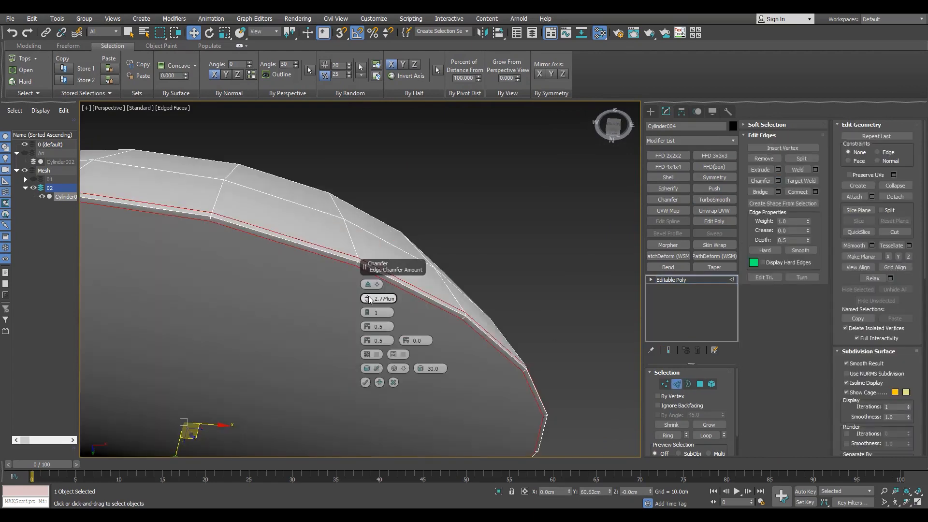
{"action": "left_click", "coordinate": [366, 383]}
Delete the single large polygon closing the back of the body
{"action": "scroll", "coordinate": [381, 357], "scroll_direction": "down", "scroll_amount": 5}
{"action": "key", "text": "4"}
{"action": "left_click", "coordinate": [450, 232]}
{"action": "scroll", "coordinate": [450, 232], "scroll_direction": "up", "scroll_amount": 3}
{"action": "middle_click_drag", "start_coordinate": [450, 233], "coordinate": [428, 145], "text": "alt"}
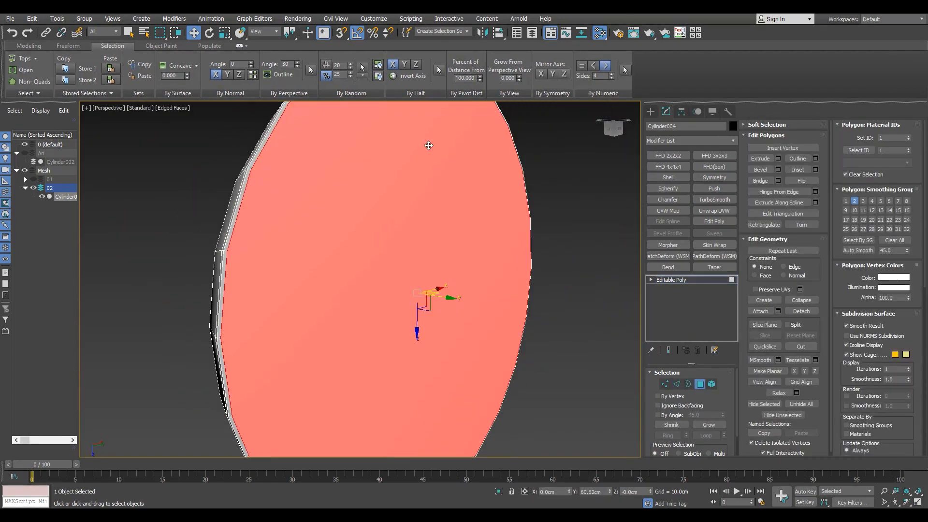
{"action": "key", "text": "Delete"}
Try to bridge the opposite edges of the back opening into parallel strips, and undo the bridge
{"action": "key", "text": "2"}
{"action": "double_click", "coordinate": [239, 210]}
{"action": "scroll", "coordinate": [241, 209], "scroll_direction": "down", "scroll_amount": 5}
{"action": "left_click", "coordinate": [233, 210], "text": "alt"}
{"action": "left_click", "coordinate": [400, 277], "text": "alt"}
{"action": "left_click", "coordinate": [761, 192]}
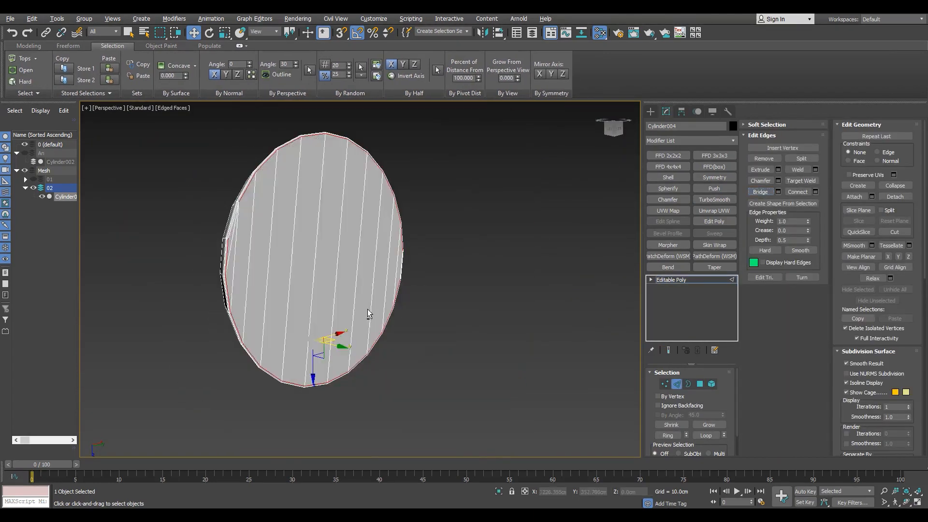
{"action": "middle_click_drag", "start_coordinate": [369, 314], "coordinate": [394, 292], "text": "alt"}
{"action": "key", "text": "ctrl+z"}
{"action": "key", "text": "ctrl+z"}
Adjust the edge selection on the back rim and bridge its opposite sides into strips that close the opening
{"action": "scroll", "coordinate": [401, 295], "scroll_direction": "up", "scroll_amount": 3}
{"action": "left_click", "coordinate": [489, 333], "text": "alt"}
{"action": "left_click", "coordinate": [761, 192]}
{"action": "middle_click_drag", "start_coordinate": [476, 309], "coordinate": [483, 488], "text": "alt"}
Add a TurboSmooth modifier to the finished body and display it shaded without edges
{"action": "left_click", "coordinate": [671, 280]}
{"action": "key", "text": "F4"}
{"action": "left_click", "coordinate": [715, 200]}
{"action": "scroll", "coordinate": [386, 270], "scroll_direction": "down", "scroll_amount": 4}
{"action": "scroll", "coordinate": [401, 248], "scroll_direction": "up", "scroll_amount": 6}
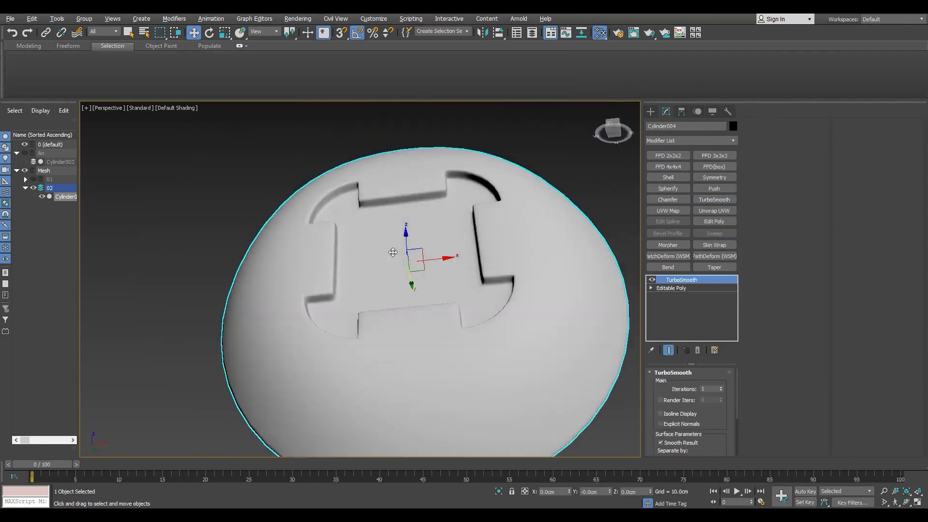
Increase the TurboSmooth iterations, check the body with edged faces, and select the base Editable Poly level
{"action": "middle_click_drag", "start_coordinate": [400, 249], "coordinate": [399, 319], "text": "alt"}
{"action": "left_click", "coordinate": [721, 387]}
{"action": "middle_click_drag", "start_coordinate": [425, 290], "coordinate": [386, 270], "text": "alt"}
{"action": "scroll", "coordinate": [425, 242], "scroll_direction": "down", "scroll_amount": 6}
{"action": "scroll", "coordinate": [428, 246], "scroll_direction": "up", "scroll_amount": 6}
{"action": "key", "text": "F4"}
{"action": "left_click", "coordinate": [671, 288]}
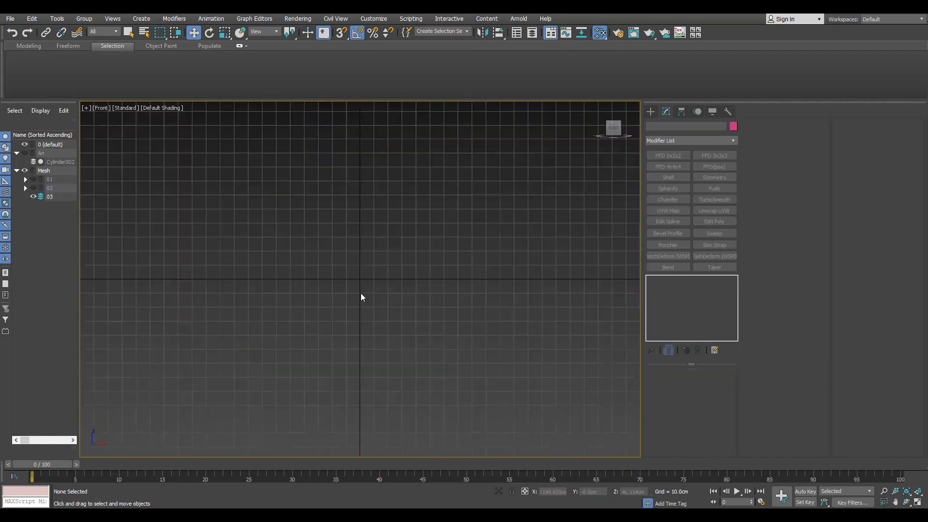
Create a 40 × 40 cm plane centred on the grid origin in the front view and rotate it 45 degrees
{"action": "scroll", "coordinate": [361, 293], "scroll_direction": "up", "scroll_amount": 5}
{"action": "left_click", "coordinate": [651, 112]}
{"action": "left_click", "coordinate": [707, 209]}
{"action": "scroll", "coordinate": [393, 273], "scroll_direction": "up", "scroll_amount": 2}
{"action": "key", "text": "s"}
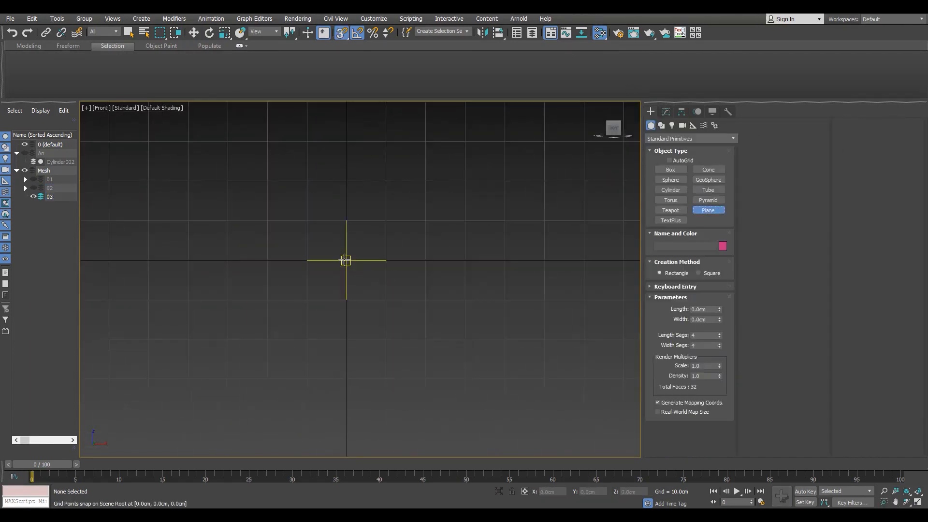
{"action": "left_click_drag", "start_coordinate": [347, 260], "coordinate": [427, 180]}
{"action": "key", "text": "s"}
{"action": "key", "text": "e"}
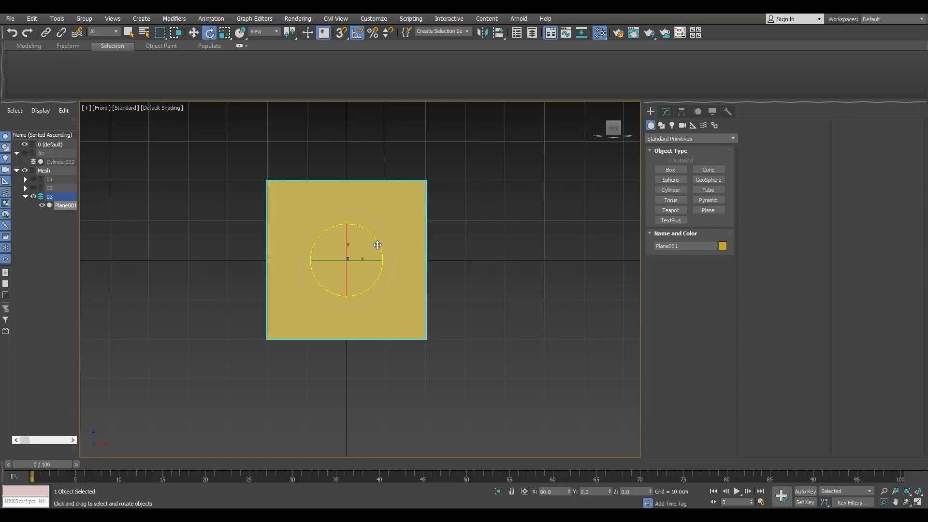
{"action": "left_click_drag", "start_coordinate": [379, 243], "coordinate": [368, 225]}
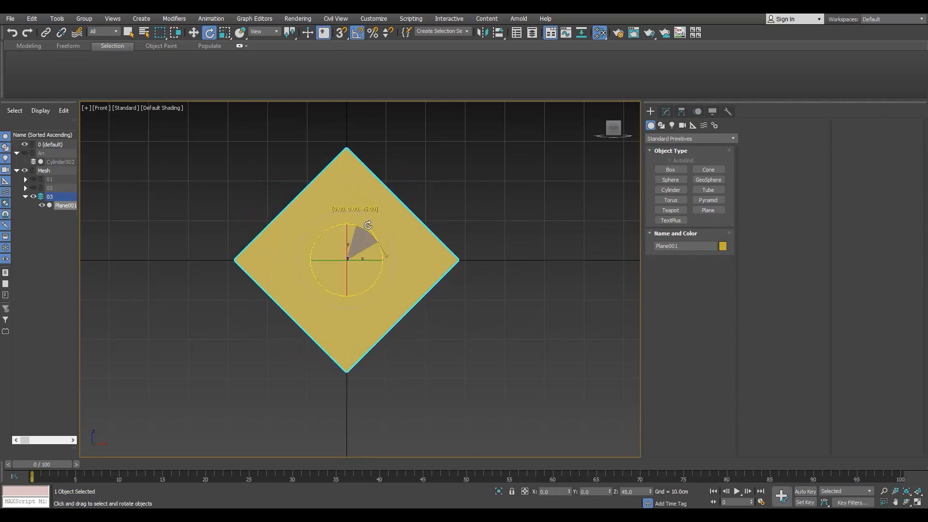
Display edged faces, reduce the plane to one segment in each direction, and convert it to Editable Poly
{"action": "middle_click_drag", "start_coordinate": [448, 219], "coordinate": [423, 226]}
{"action": "key", "text": "1"}
{"action": "key", "text": "F4"}
{"action": "middle_click_drag", "start_coordinate": [513, 320], "coordinate": [532, 314]}
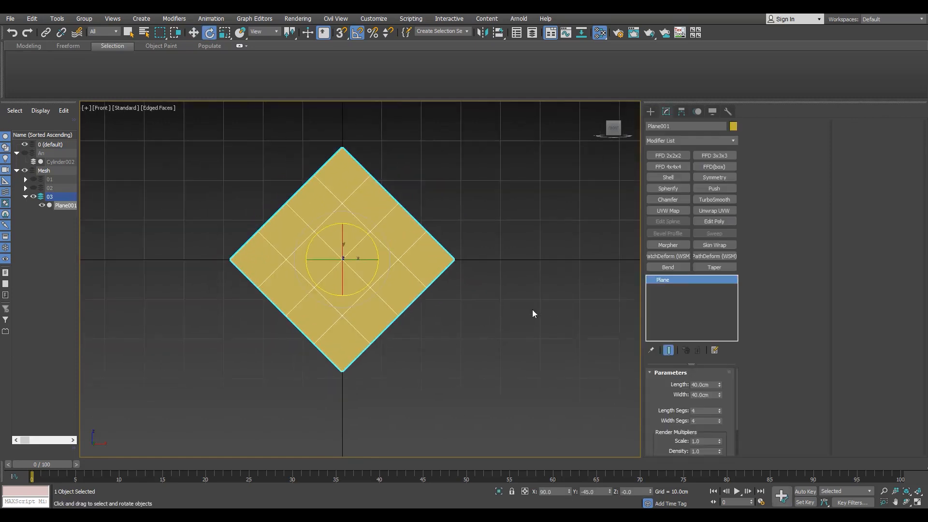
{"action": "right_click", "coordinate": [720, 422]}
{"action": "middle_click_drag", "start_coordinate": [336, 270], "coordinate": [348, 282]}
{"action": "key", "text": "alt+e"}
{"action": "key", "text": "1"}
{"action": "scroll", "coordinate": [514, 251], "scroll_direction": "up", "scroll_amount": 2}
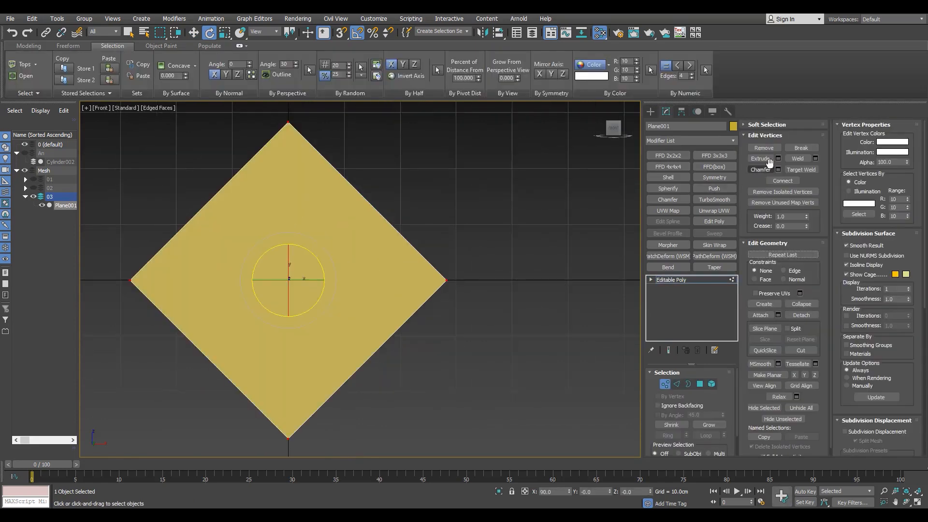
Chamfer the plane's four corner vertices by 10 cm
{"action": "left_click_drag", "start_coordinate": [378, 226], "coordinate": [351, 361]}
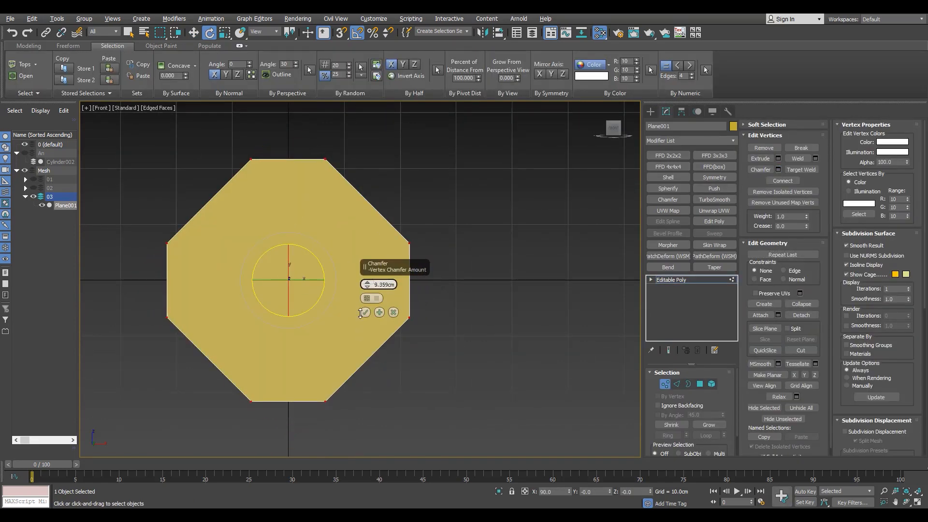
{"action": "left_click_drag", "start_coordinate": [360, 314], "coordinate": [358, 199]}
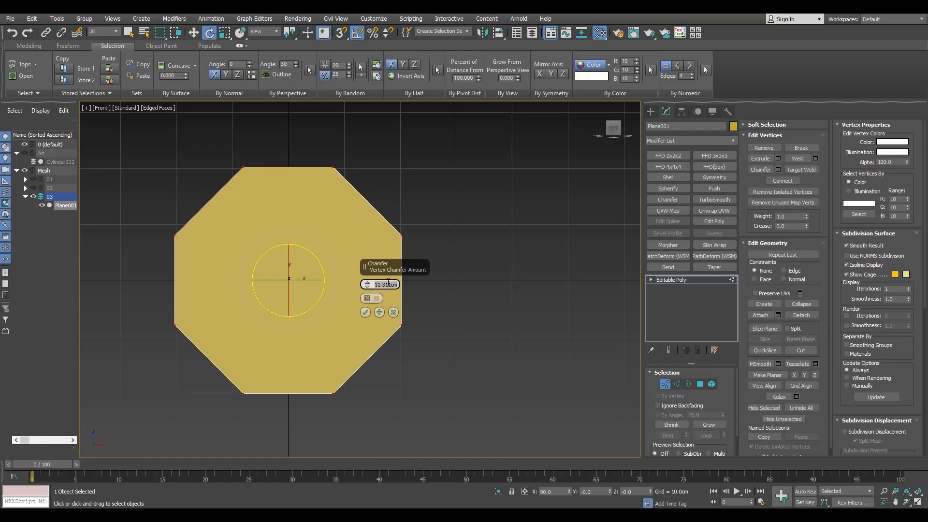
{"action": "type", "text": "10"}
{"action": "key", "text": "Return"}
{"action": "left_click", "coordinate": [366, 313]}
Extend the octagon's upper edge straight up to the 100 cm grid line as a vertical arm
{"action": "key", "text": "2"}
{"action": "scroll", "coordinate": [256, 384], "scroll_direction": "down", "scroll_amount": 2}
{"action": "left_click_drag", "start_coordinate": [343, 309], "coordinate": [410, 313]}
{"action": "key", "text": "w"}
{"action": "middle_click_drag", "start_coordinate": [283, 208], "coordinate": [286, 244]}
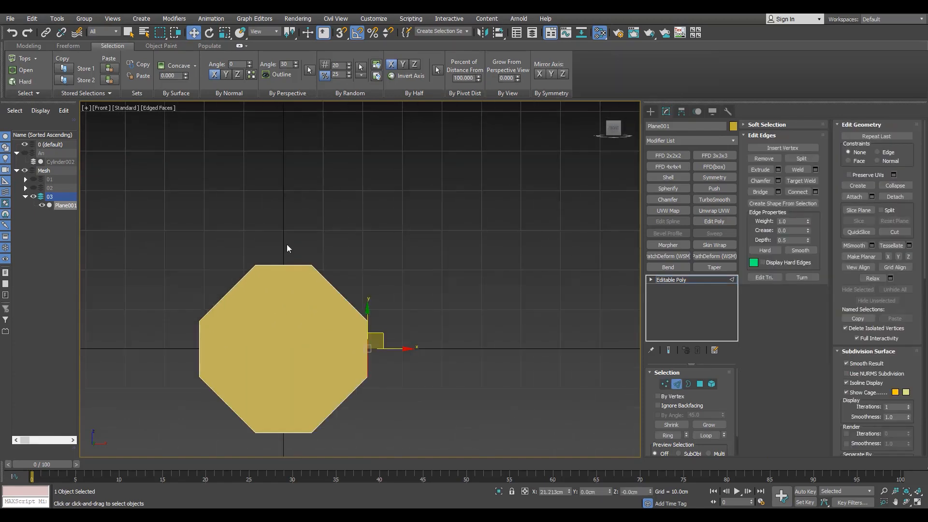
{"action": "left_click_drag", "start_coordinate": [286, 245], "coordinate": [288, 272]}
{"action": "scroll", "coordinate": [289, 271], "scroll_direction": "down", "scroll_amount": 2}
{"action": "middle_click_drag", "start_coordinate": [288, 271], "coordinate": [311, 369]}
{"action": "scroll", "coordinate": [309, 347], "scroll_direction": "up", "scroll_amount": 1}
{"action": "left_click_drag", "start_coordinate": [308, 350], "coordinate": [336, 161], "text": "shift"}
{"action": "key", "text": "s"}
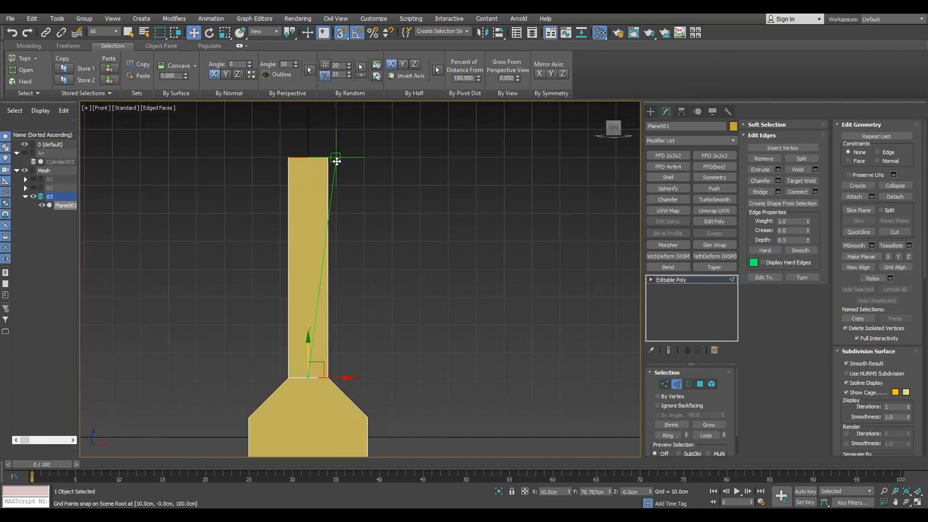
{"action": "key", "text": "s"}
Undo the vertical arm and the vertex chamfer, back to the plain rotated square
{"action": "scroll", "coordinate": [336, 161], "scroll_direction": "down", "scroll_amount": 1}
{"action": "middle_click_drag", "start_coordinate": [348, 311], "coordinate": [329, 292]}
{"action": "key", "text": "ctrl+z"}
{"action": "key", "text": "ctrl+z"}
{"action": "key", "text": "ctrl+z"}
{"action": "key", "text": "ctrl+z"}
{"action": "scroll", "coordinate": [306, 308], "scroll_direction": "up", "scroll_amount": 2}
Chamfer the square's four corner vertices by 14 cm
{"action": "key", "text": "1"}
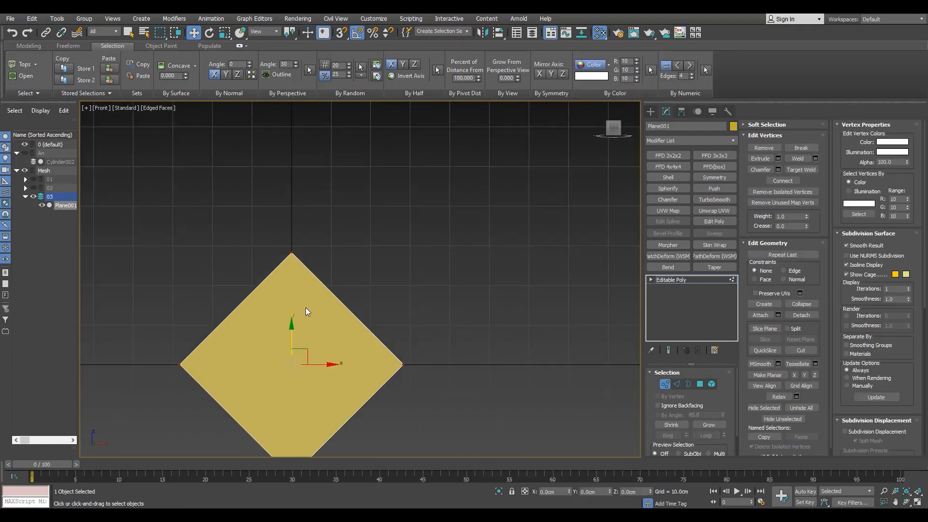
{"action": "left_click", "coordinate": [777, 169]}
{"action": "left_click_drag", "start_coordinate": [371, 268], "coordinate": [397, 146]}
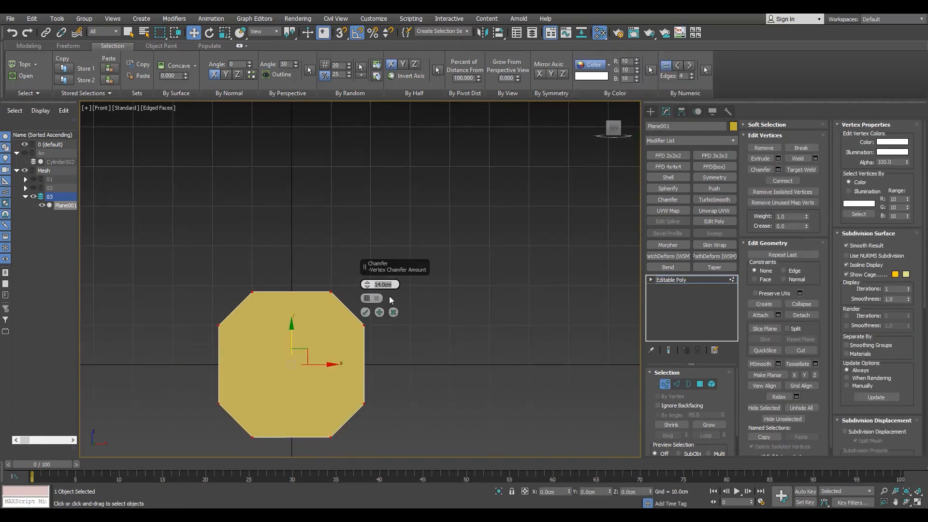
{"action": "scroll", "coordinate": [329, 292], "scroll_direction": "up", "scroll_amount": 9}
{"action": "scroll", "coordinate": [354, 303], "scroll_direction": "down", "scroll_amount": 9}
{"action": "left_click", "coordinate": [365, 313]}
Extend the octagon's right-hand edge outward into a long horizontal arm, using grid snapping
{"action": "scroll", "coordinate": [380, 369], "scroll_direction": "down", "scroll_amount": 2}
{"action": "middle_click_drag", "start_coordinate": [382, 374], "coordinate": [347, 334]}
{"action": "key", "text": "2"}
{"action": "left_click", "coordinate": [348, 341]}
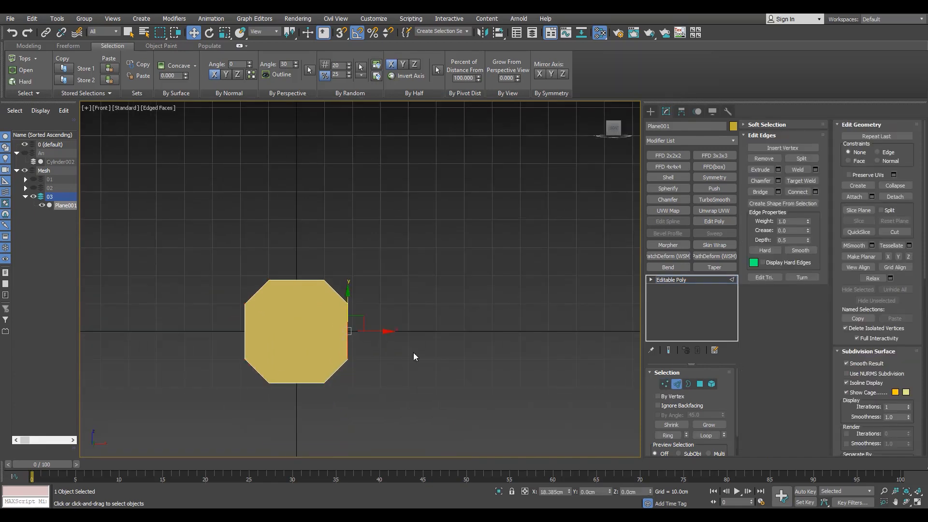
{"action": "left_click_drag", "start_coordinate": [375, 331], "coordinate": [628, 325], "text": "shift"}
{"action": "scroll", "coordinate": [295, 273], "scroll_direction": "down", "scroll_amount": 4}
{"action": "middle_click_drag", "start_coordinate": [296, 273], "coordinate": [402, 326]}
{"action": "scroll", "coordinate": [420, 344], "scroll_direction": "up", "scroll_amount": 2}
{"action": "key", "text": "s"}
Connect the arm's end edges with a lengthwise centre line and the octagon's upper and lower edges with a vertical one
{"action": "key", "text": "2"}
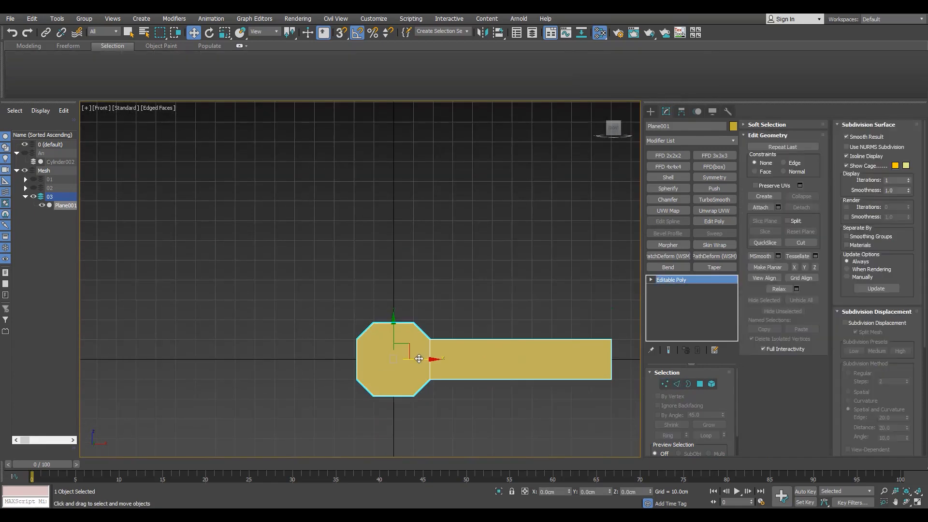
{"action": "key", "text": "2"}
{"action": "left_click", "coordinate": [430, 360], "text": "ctrl"}
{"action": "scroll", "coordinate": [391, 361], "scroll_direction": "up", "scroll_amount": 4}
{"action": "left_click", "coordinate": [405, 285]}
{"action": "left_click", "coordinate": [409, 432], "text": "ctrl"}
{"action": "key", "text": "ctrl+shift+e"}
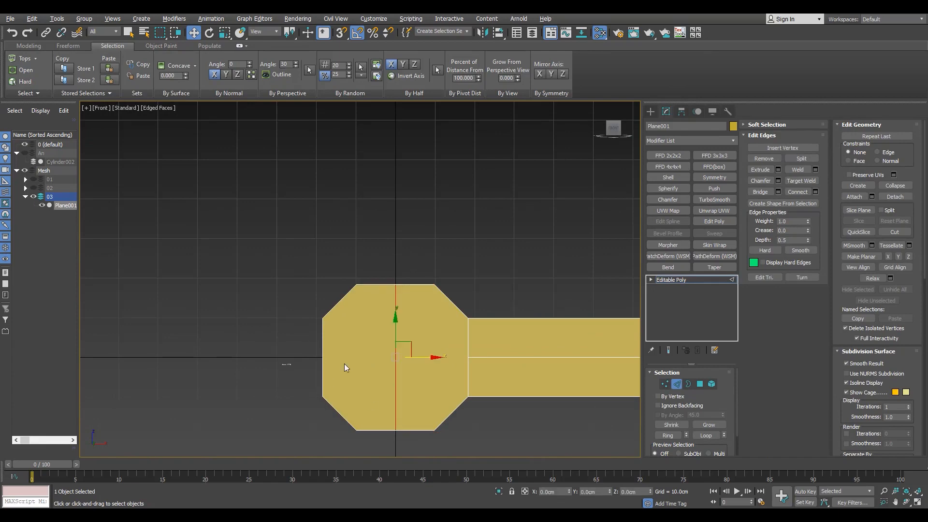
Divide the octagon's left edge and connect across to the arm to complete the horizontal centre line
{"action": "left_click", "coordinate": [324, 363], "text": "ctrl"}
{"action": "key", "text": "ctrl+shift+e"}
{"action": "key", "text": "1"}
{"action": "left_click_drag", "start_coordinate": [312, 347], "coordinate": [475, 367]}
{"action": "scroll", "coordinate": [359, 332], "scroll_direction": "down", "scroll_amount": 4}
{"action": "scroll", "coordinate": [358, 332], "scroll_direction": "up", "scroll_amount": 2}
Split the mesh along the vertical centre line and delete the octagon's left half
{"action": "key", "text": "2"}
{"action": "double_click", "coordinate": [353, 330]}
{"action": "right_click", "coordinate": [351, 330]}
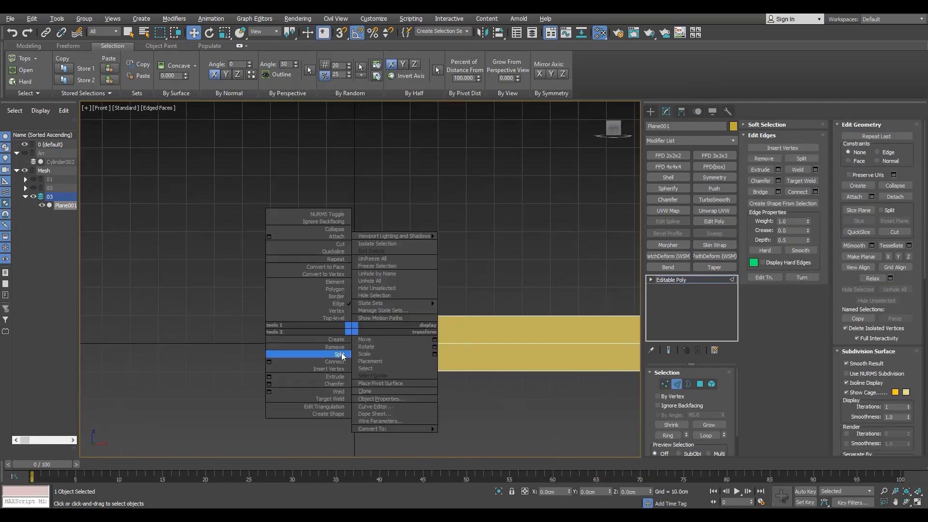
{"action": "left_click", "coordinate": [341, 354]}
{"action": "key", "text": "5"}
{"action": "left_click", "coordinate": [332, 348]}
{"action": "key", "text": "Delete"}
Try to mirror the half body with a Symmetry modifier, and undo it
{"action": "key", "text": "2"}
{"action": "left_click", "coordinate": [356, 321]}
{"action": "left_click", "coordinate": [706, 177]}
{"action": "key", "text": "ctrl+z"}
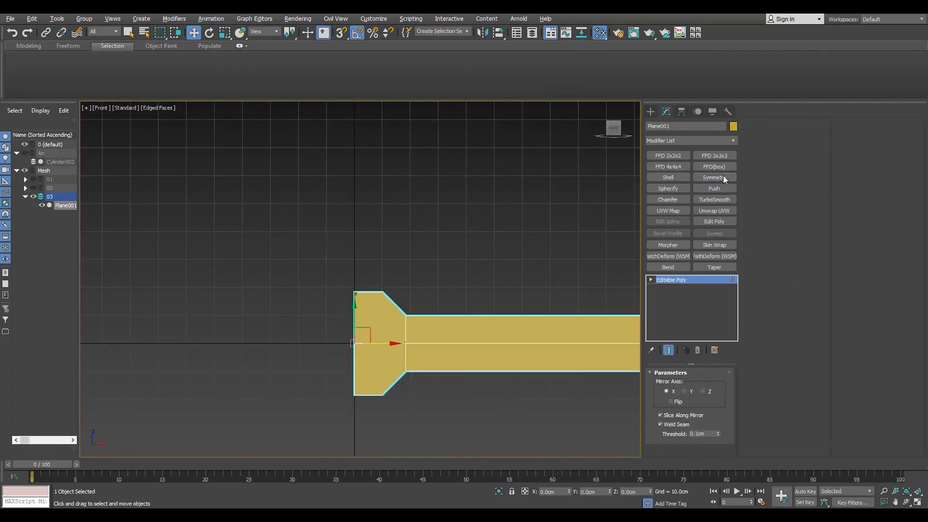
Apply Reset XForm to the half body and collapse it to Editable Poly
{"action": "left_click", "coordinate": [728, 112]}
{"action": "left_click", "coordinate": [700, 231]}
{"action": "left_click", "coordinate": [696, 288]}
{"action": "right_click", "coordinate": [358, 193]}
{"action": "left_click", "coordinate": [413, 298]}
Add a Symmetry modifier on the X axis and cut horizontal edges across the base octagon at the arm's corners
{"action": "key", "text": "2"}
{"action": "left_click", "coordinate": [714, 178]}
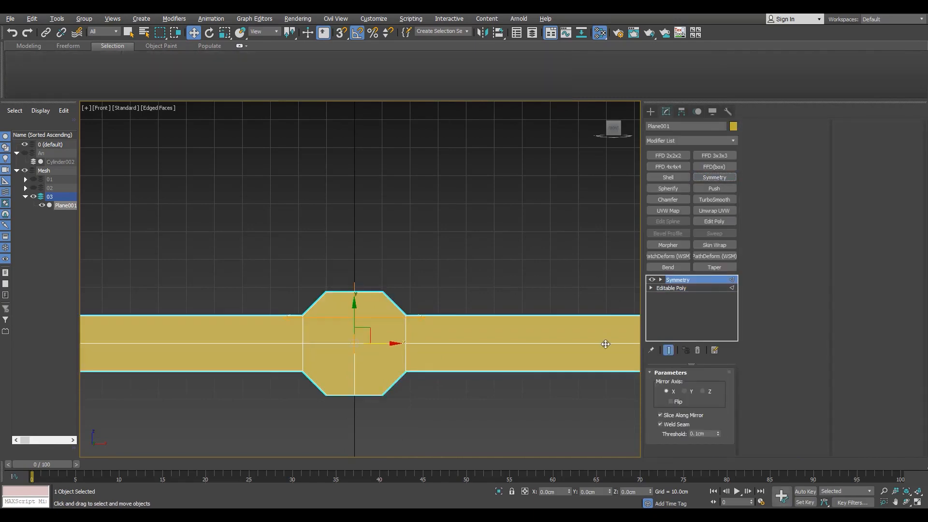
{"action": "left_click", "coordinate": [672, 288]}
{"action": "scroll", "coordinate": [335, 315], "scroll_direction": "up", "scroll_amount": 2}
{"action": "key", "text": "1"}
{"action": "scroll", "coordinate": [404, 320], "scroll_direction": "up", "scroll_amount": 3}
{"action": "key", "text": "alt+c"}
{"action": "left_click", "coordinate": [328, 309]}
{"action": "scroll", "coordinate": [411, 329], "scroll_direction": "down", "scroll_amount": 2}
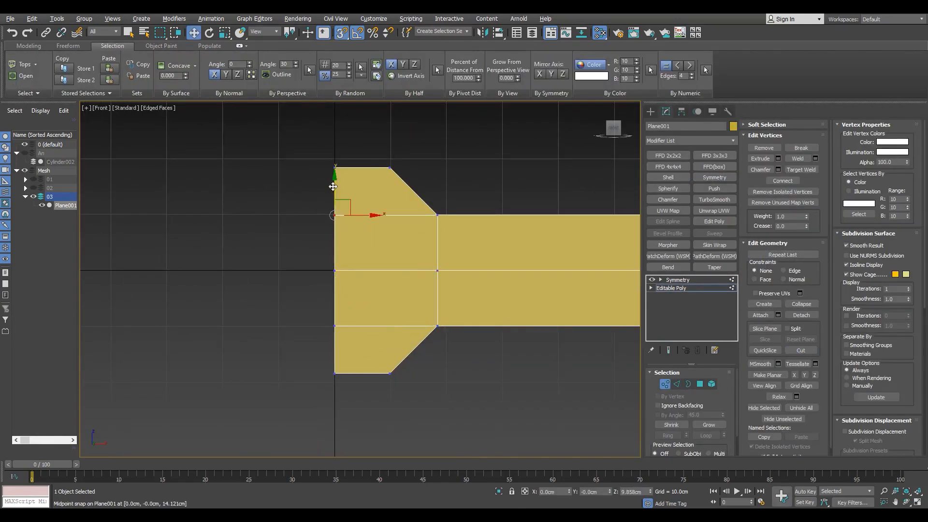
Rotate the Symmetry mirror by 45 degrees so the mirrored arm runs perpendicular to the first
{"action": "left_click", "coordinate": [677, 280]}
{"action": "scroll", "coordinate": [315, 280], "scroll_direction": "down", "scroll_amount": 2}
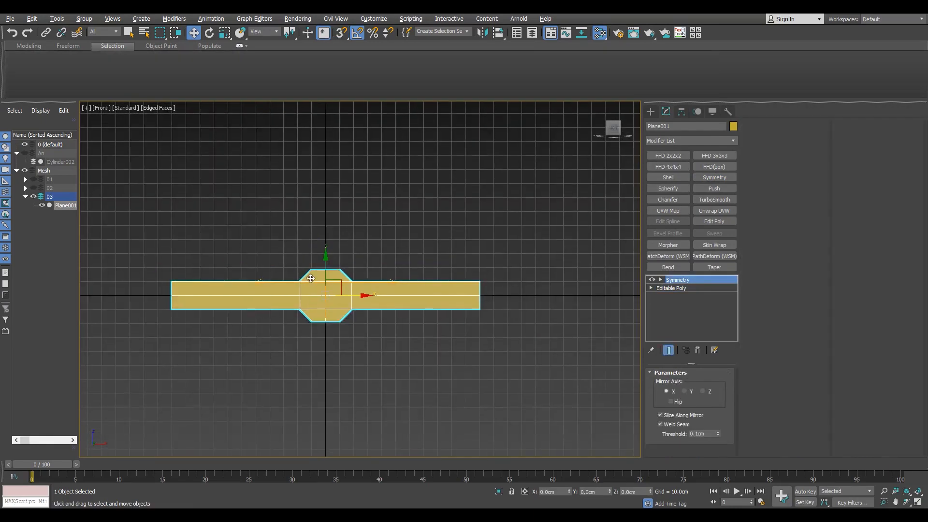
{"action": "scroll", "coordinate": [311, 279], "scroll_direction": "up", "scroll_amount": 2}
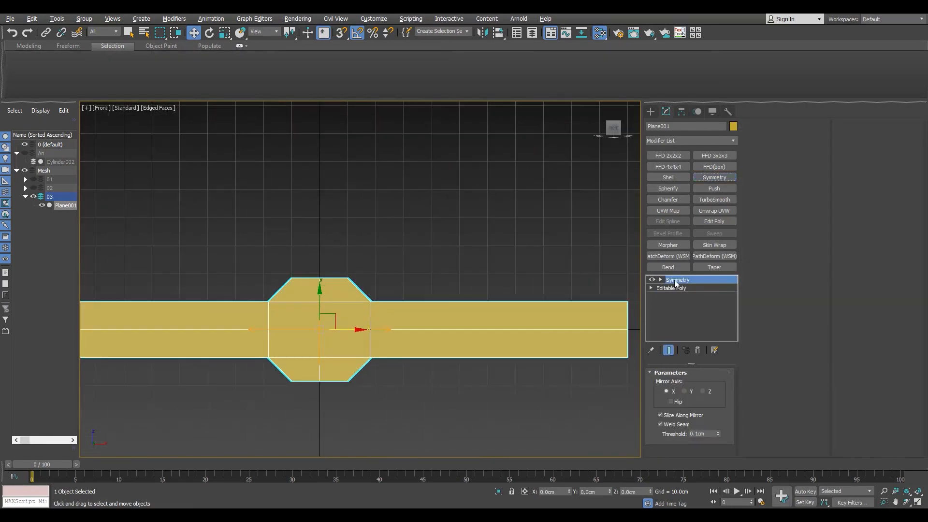
{"action": "key", "text": "e"}
{"action": "left_click_drag", "start_coordinate": [333, 310], "coordinate": [345, 296]}
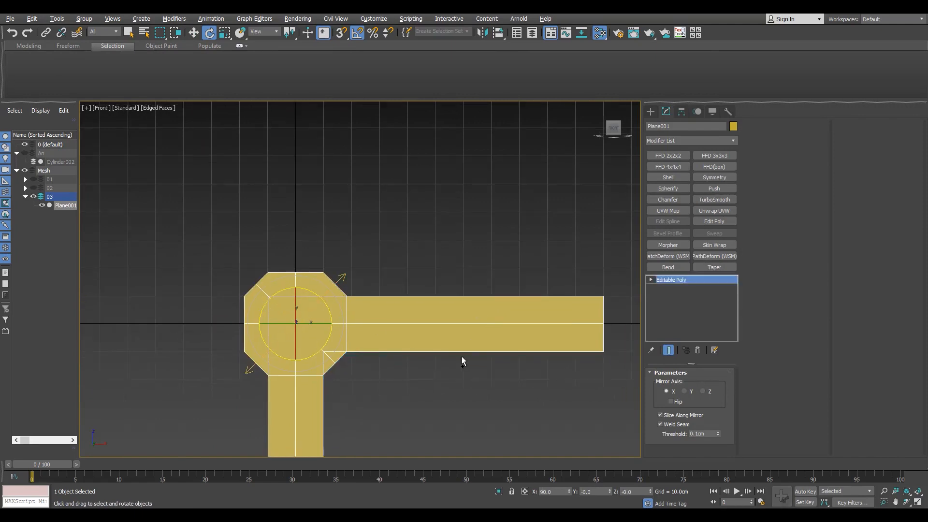
Delete the vertices above the horizontal centre line of the two-armed mesh
{"action": "key", "text": "1"}
{"action": "left_click_drag", "start_coordinate": [189, 219], "coordinate": [579, 328]}
{"action": "key", "text": "Delete"}
Mirror the remaining mesh vertically with a Symmetry modifier on the Z axis with Flip enabled
{"action": "key", "text": "2"}
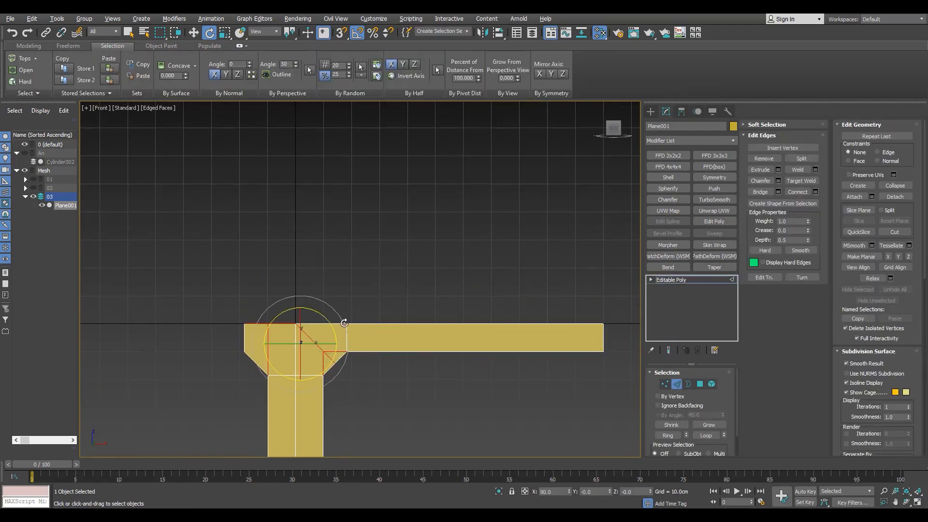
{"action": "left_click", "coordinate": [715, 177]}
{"action": "left_click", "coordinate": [684, 391]}
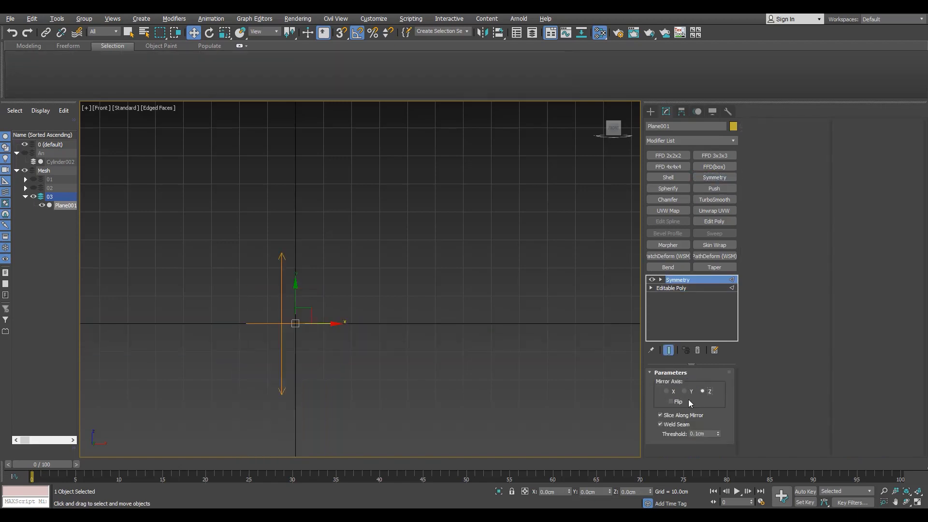
{"action": "left_click", "coordinate": [677, 401]}
{"action": "key", "text": "F4"}
{"action": "middle_click_drag", "start_coordinate": [379, 315], "coordinate": [435, 316]}
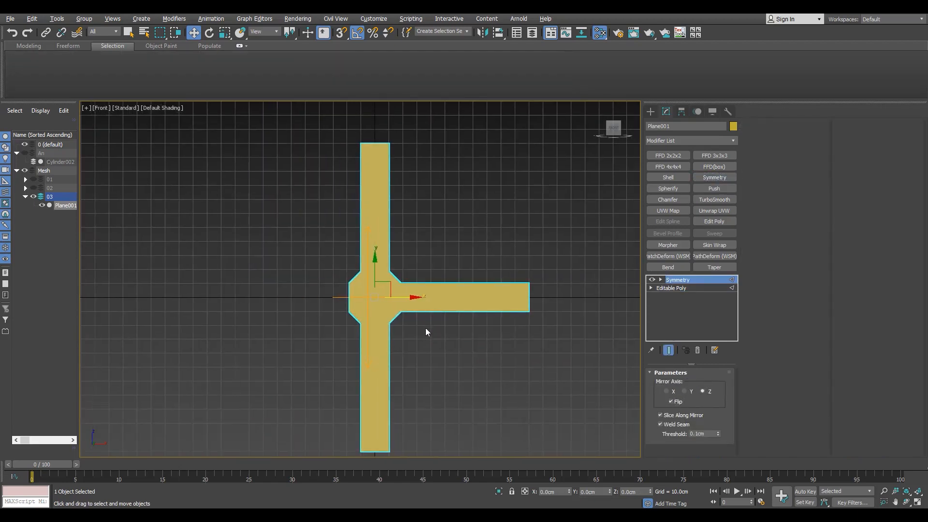
Delete the vertices left of the vertical centre line in the base mesh, keeping one quarter of the cross
{"action": "key", "text": "F4"}
{"action": "scroll", "coordinate": [386, 304], "scroll_direction": "up", "scroll_amount": 2}
{"action": "scroll", "coordinate": [365, 290], "scroll_direction": "up", "scroll_amount": 2}
{"action": "key", "text": "1"}
{"action": "scroll", "coordinate": [348, 261], "scroll_direction": "down", "scroll_amount": 3}
{"action": "left_click_drag", "start_coordinate": [309, 254], "coordinate": [355, 439]}
{"action": "key", "text": "Delete"}
{"action": "scroll", "coordinate": [379, 267], "scroll_direction": "up", "scroll_amount": 3}
{"action": "scroll", "coordinate": [360, 339], "scroll_direction": "up", "scroll_amount": 3}
Remove the two inner edges behind the hub's chamfered corner in the quarter mesh
{"action": "key", "text": "2"}
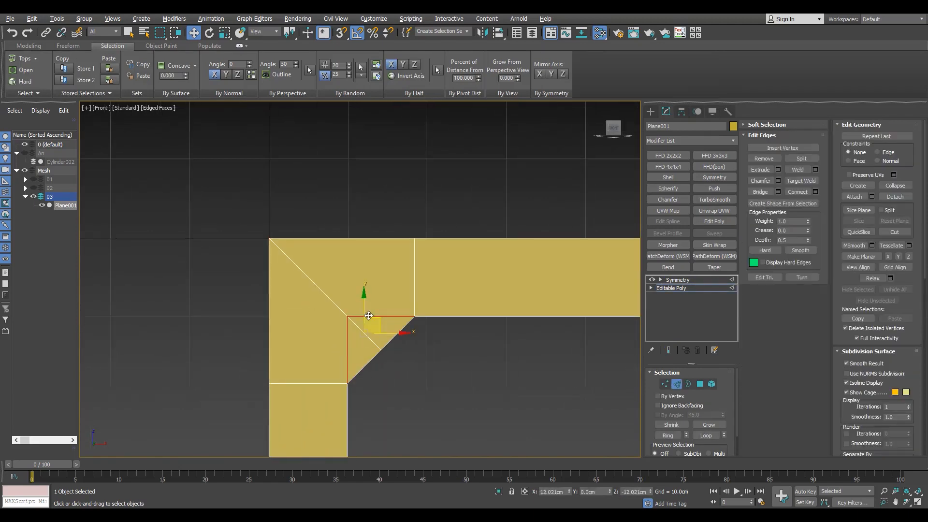
{"action": "scroll", "coordinate": [369, 315], "scroll_direction": "down", "scroll_amount": 5}
{"action": "key", "text": "1"}
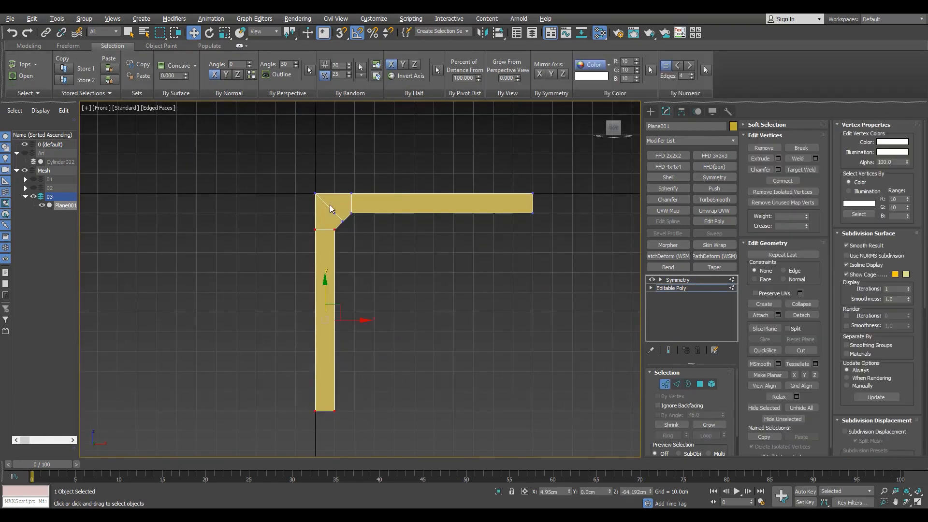
{"action": "scroll", "coordinate": [329, 205], "scroll_direction": "up", "scroll_amount": 4}
{"action": "scroll", "coordinate": [364, 212], "scroll_direction": "down", "scroll_amount": 3}
{"action": "scroll", "coordinate": [523, 272], "scroll_direction": "down", "scroll_amount": 2}
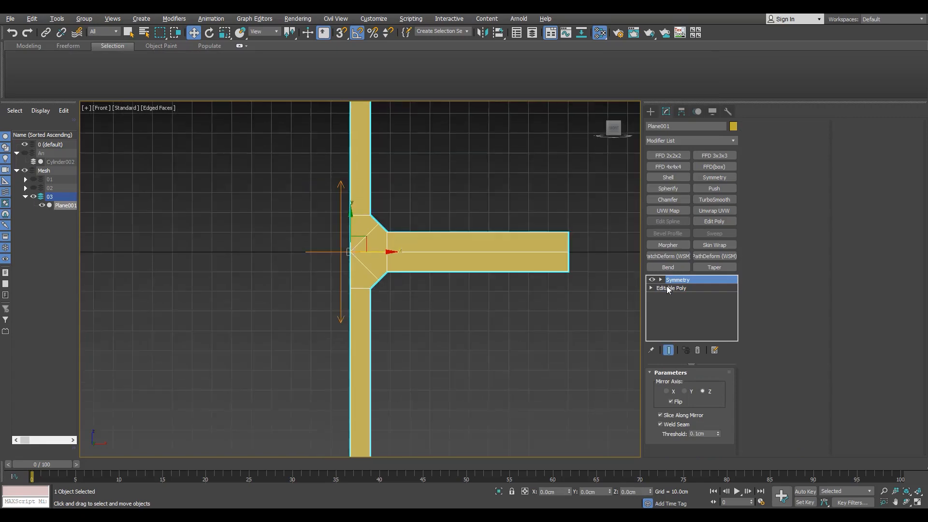
Mirror the half body horizontally to complete the four-armed cross, and collapse it to Editable Poly
{"action": "left_click", "coordinate": [668, 288]}
{"action": "key", "text": "2"}
{"action": "scroll", "coordinate": [352, 290], "scroll_direction": "up", "scroll_amount": 2}
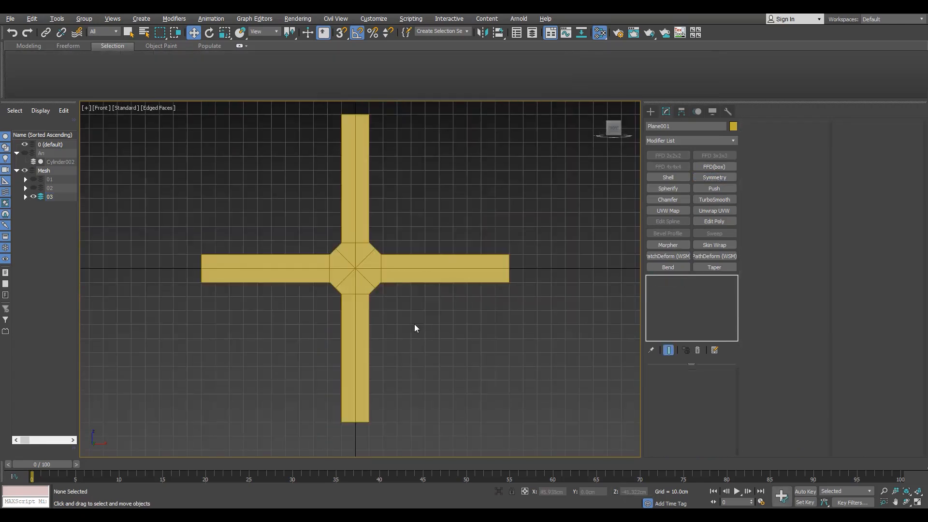
{"action": "scroll", "coordinate": [414, 323], "scroll_direction": "up", "scroll_amount": 2}
{"action": "scroll", "coordinate": [356, 257], "scroll_direction": "down", "scroll_amount": 2}
{"action": "scroll", "coordinate": [381, 283], "scroll_direction": "down", "scroll_amount": 2}
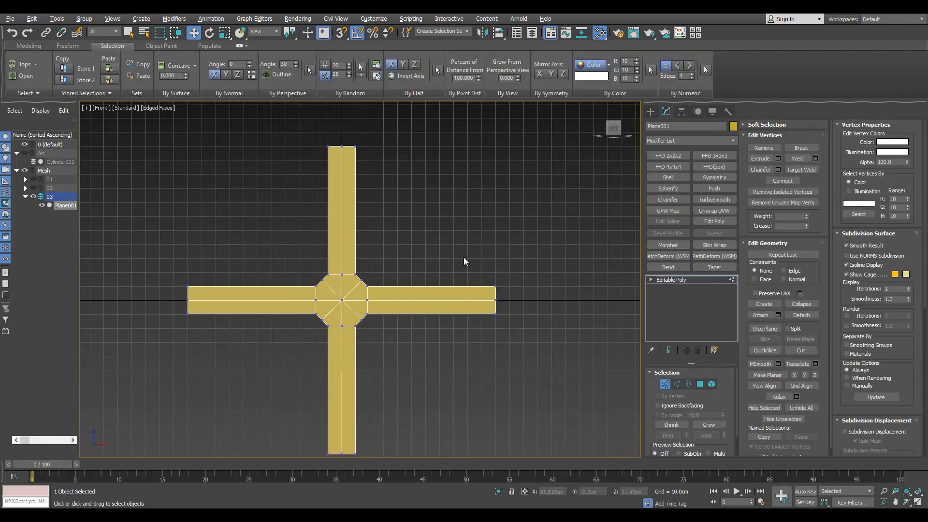
Shorten the horizontal arms by scaling their outer end vertices inward along X, and give the cross a light grey material
{"action": "scroll", "coordinate": [338, 280], "scroll_direction": "up", "scroll_amount": 2}
{"action": "key", "text": "q"}
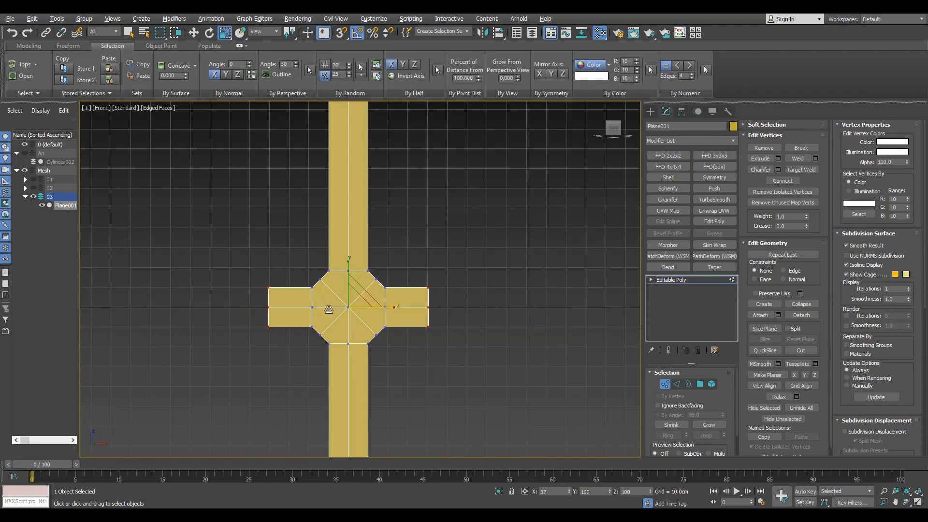
{"action": "scroll", "coordinate": [348, 310], "scroll_direction": "down", "scroll_amount": 2}
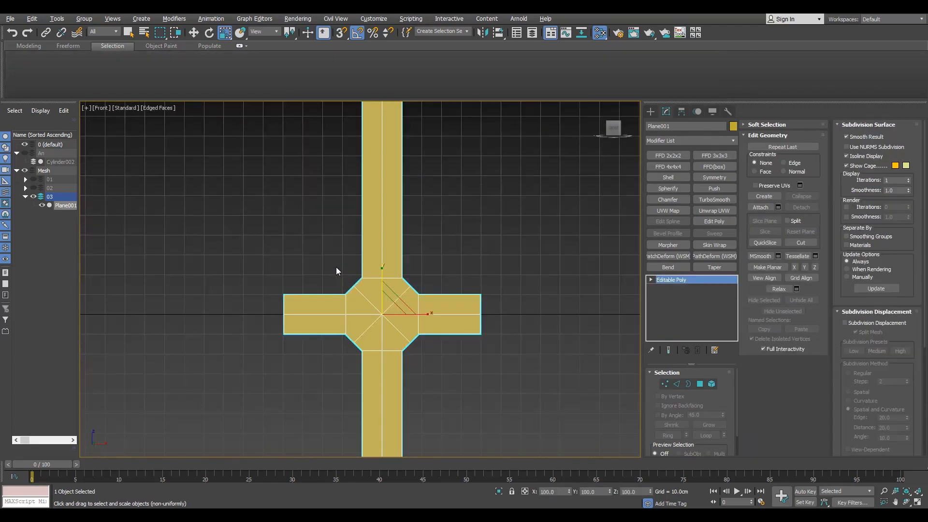
{"action": "scroll", "coordinate": [338, 271], "scroll_direction": "down", "scroll_amount": 2}
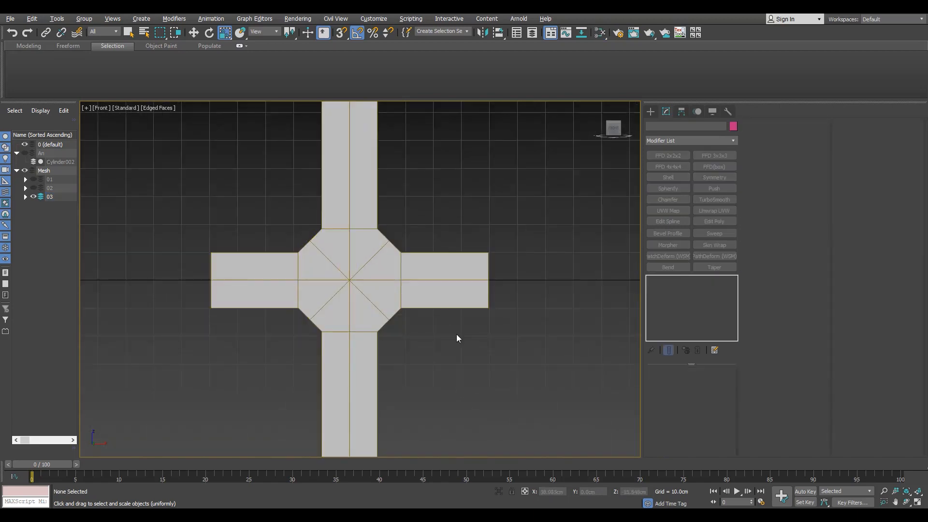
{"action": "scroll", "coordinate": [352, 286], "scroll_direction": "down", "scroll_amount": 3}
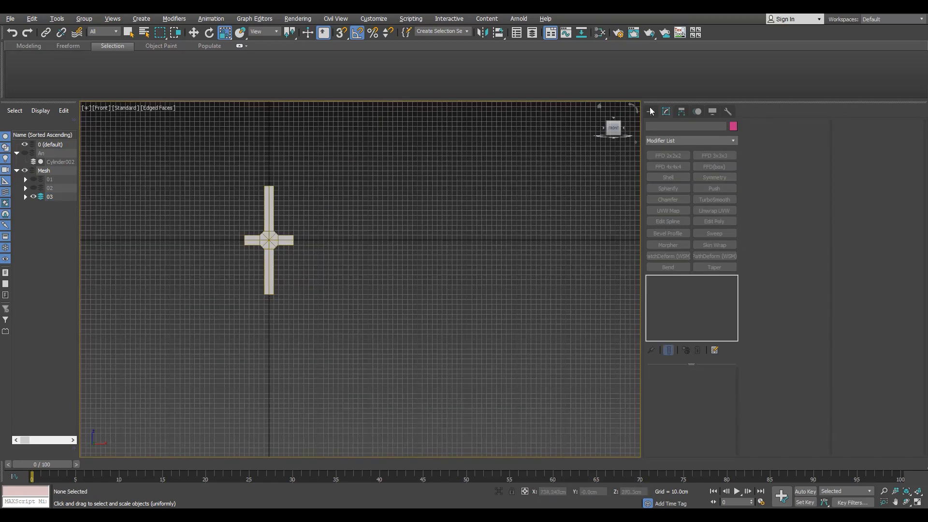
Switch to wireframe display and draw a 16-sided cylinder around the cross, centred near its hub
{"action": "left_click", "coordinate": [651, 112]}
{"action": "left_click", "coordinate": [671, 190]}
{"action": "key", "text": "F3"}
{"action": "scroll", "coordinate": [298, 251], "scroll_direction": "up", "scroll_amount": 3}
{"action": "left_click_drag", "start_coordinate": [319, 238], "coordinate": [417, 183]}
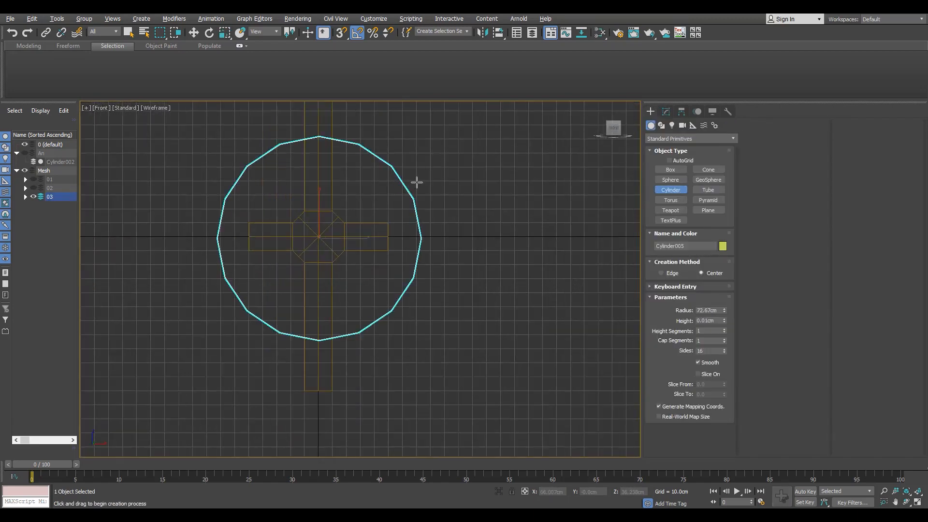
{"action": "middle_click_drag", "start_coordinate": [290, 268], "coordinate": [325, 317]}
{"action": "key", "text": "w"}
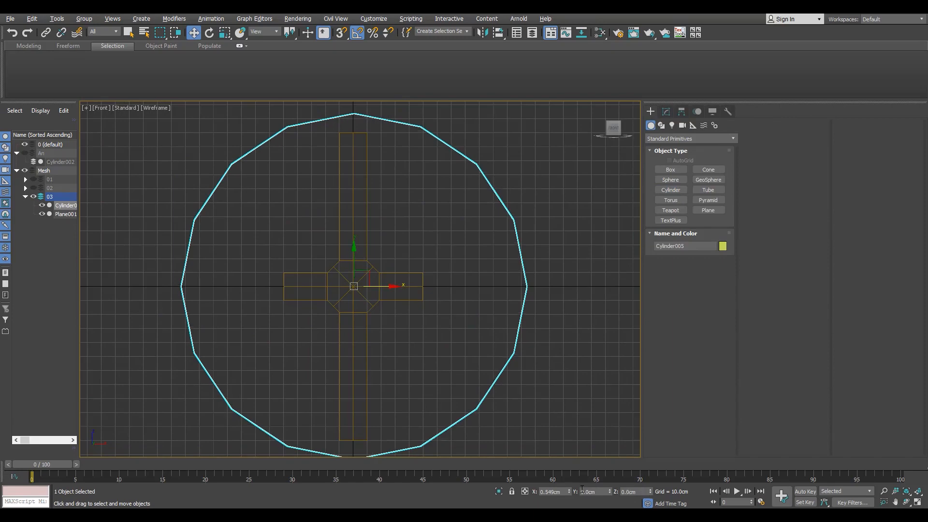
Centre the cylinder on the hub by setting its X position to 0 cm, and show it with edged faces
{"action": "right_click", "coordinate": [570, 492]}
{"action": "scroll", "coordinate": [423, 292], "scroll_direction": "down", "scroll_amount": 2}
{"action": "key", "text": "F3"}
{"action": "scroll", "coordinate": [379, 313], "scroll_direction": "up", "scroll_amount": 2}
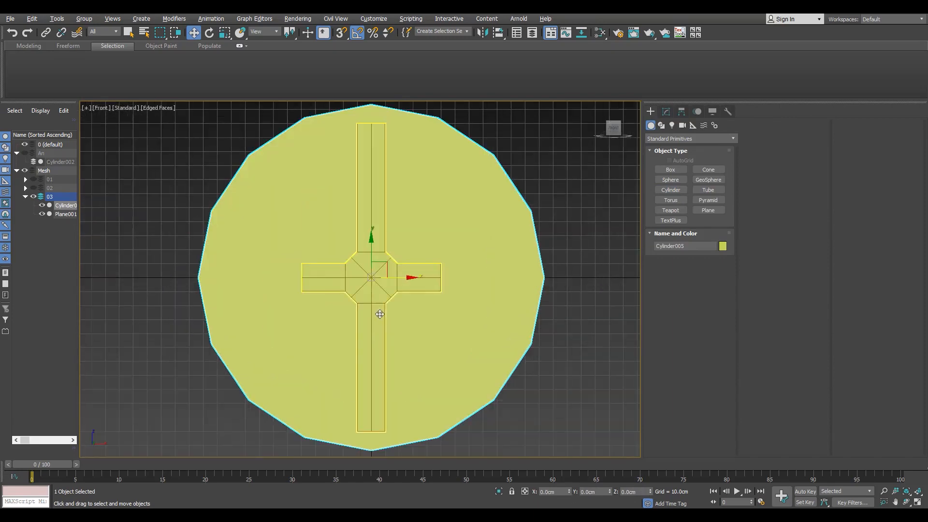
Reduce the cylinder's radius to about 114.8 cm, just beyond the vertical arms, and set its sides to 48
{"action": "key", "text": "1"}
{"action": "scroll", "coordinate": [305, 371], "scroll_direction": "up", "scroll_amount": 2}
{"action": "left_click_drag", "start_coordinate": [726, 387], "coordinate": [725, 392]}
{"action": "middle_click_drag", "start_coordinate": [417, 349], "coordinate": [398, 256]}
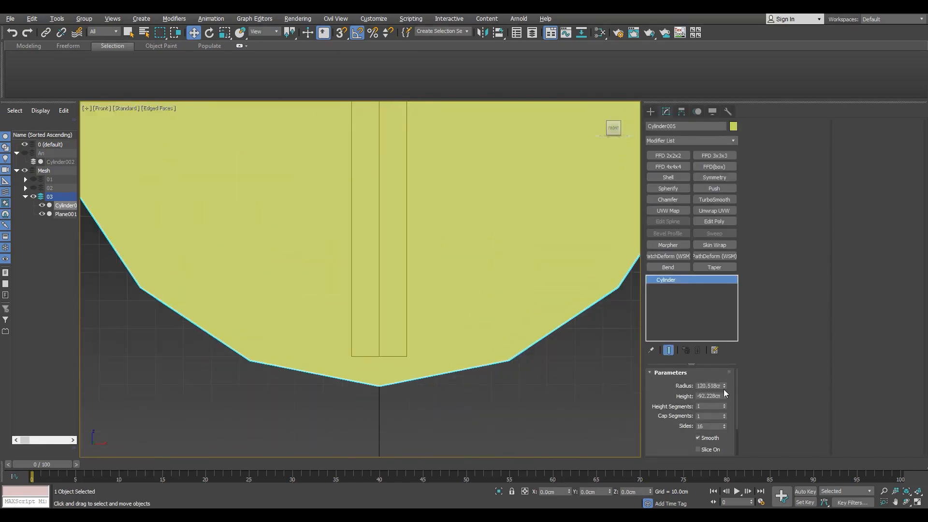
{"action": "left_click_drag", "start_coordinate": [724, 388], "coordinate": [727, 394]}
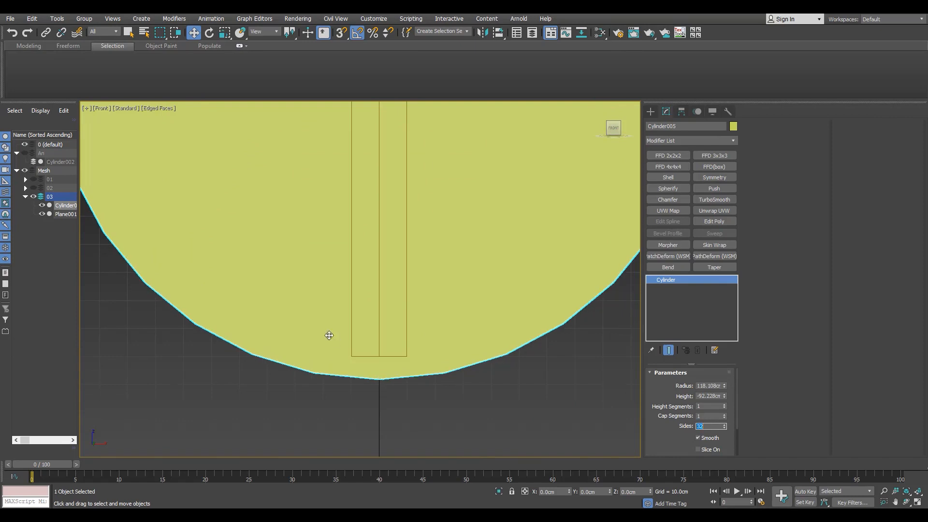
{"action": "scroll", "coordinate": [329, 335], "scroll_direction": "up", "scroll_amount": 2}
{"action": "mouse_move", "coordinate": [724, 385]}
{"action": "left_mouse_down"}
{"action": "mouse_move", "coordinate": [730, 412]}
{"action": "mouse_move", "coordinate": [729, 390]}
{"action": "mouse_move", "coordinate": [724, 397]}
{"action": "left_mouse_up"}
{"action": "type", "text": "48"}
{"action": "key", "text": "Return"}
{"action": "scroll", "coordinate": [309, 394], "scroll_direction": "down", "scroll_amount": 8}
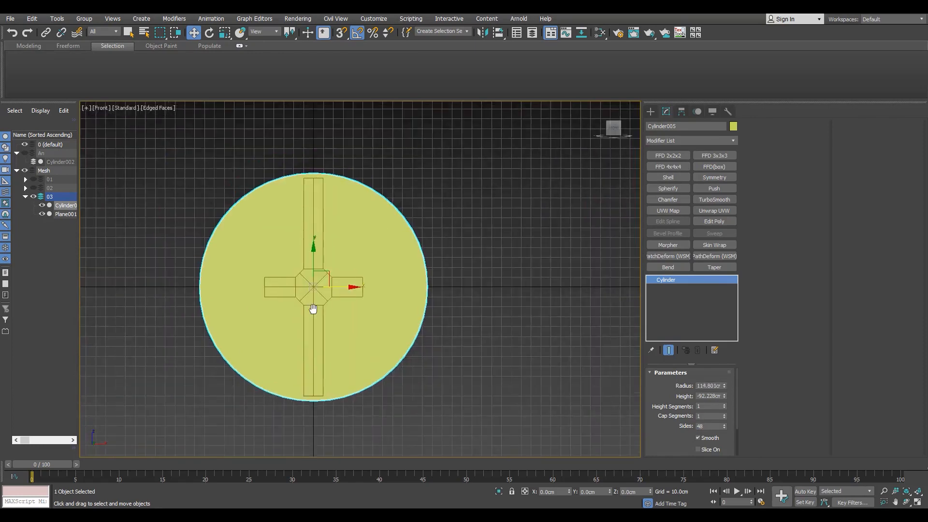
Convert the cylinder to Editable Poly in the perspective view and enter polygon editing
{"action": "scroll", "coordinate": [312, 212], "scroll_direction": "up", "scroll_amount": 2}
{"action": "key", "text": "F3"}
{"action": "scroll", "coordinate": [338, 223], "scroll_direction": "up", "scroll_amount": 3}
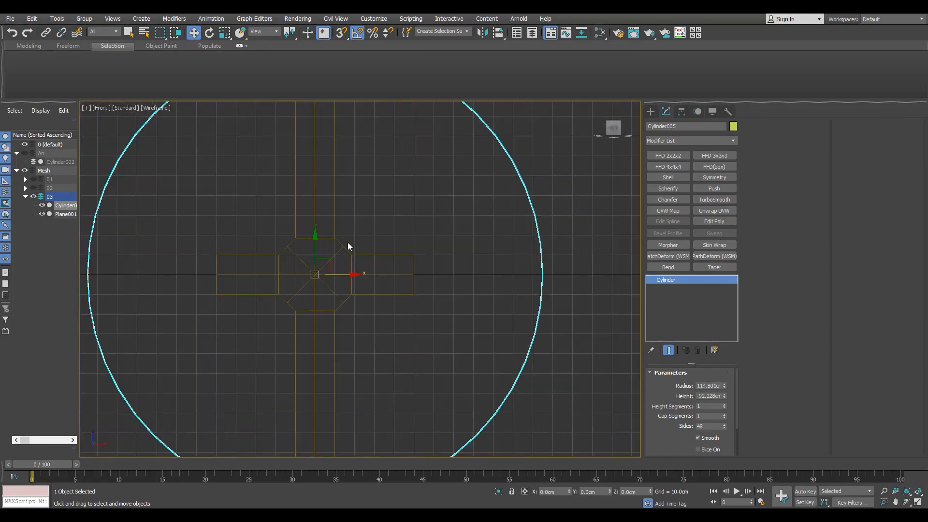
{"action": "scroll", "coordinate": [348, 245], "scroll_direction": "down", "scroll_amount": 6}
{"action": "left_click", "coordinate": [364, 245]}
{"action": "key", "text": "p"}
{"action": "middle_click_drag", "start_coordinate": [468, 361], "coordinate": [392, 330], "text": "alt"}
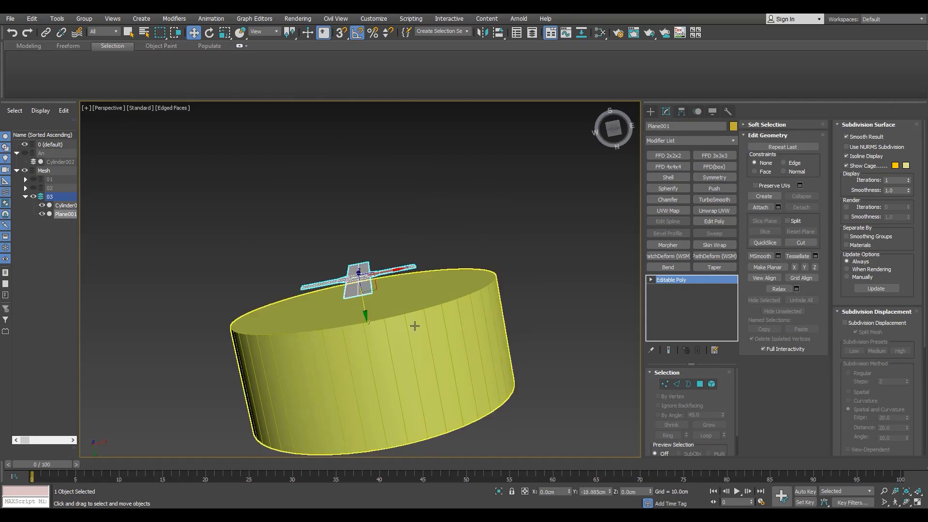
{"action": "left_click", "coordinate": [415, 326]}
{"action": "right_click", "coordinate": [414, 326]}
{"action": "left_click", "coordinate": [610, 417]}
{"action": "key", "text": "4"}
Move the cylinder's back cap towards the cross to shorten the body, and scale that cap outward to taper the side
{"action": "middle_click_drag", "start_coordinate": [442, 373], "coordinate": [335, 405], "text": "alt"}
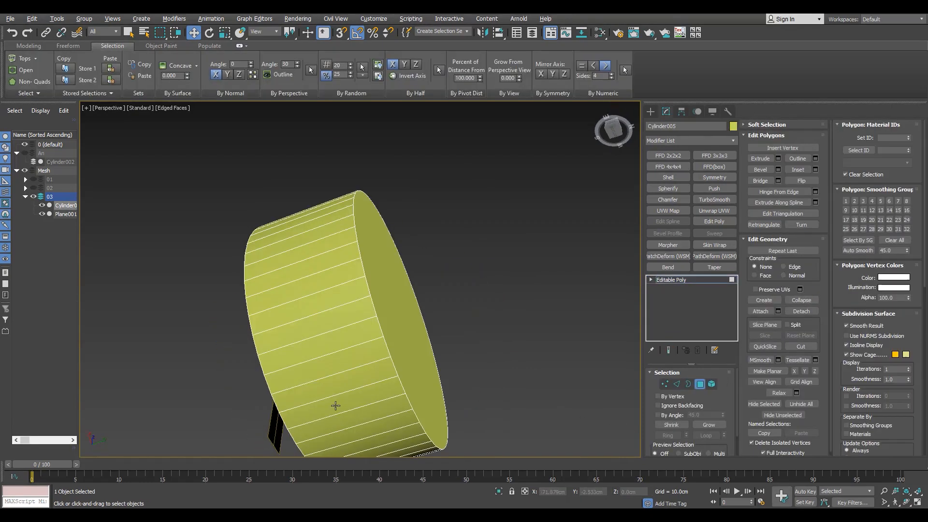
{"action": "left_click", "coordinate": [407, 338]}
{"action": "middle_click_drag", "start_coordinate": [407, 338], "coordinate": [442, 325], "text": "alt"}
{"action": "left_click_drag", "start_coordinate": [416, 333], "coordinate": [373, 317]}
{"action": "middle_click_drag", "start_coordinate": [372, 316], "coordinate": [420, 292], "text": "alt"}
{"action": "key", "text": "r"}
{"action": "left_click_drag", "start_coordinate": [357, 297], "coordinate": [353, 282]}
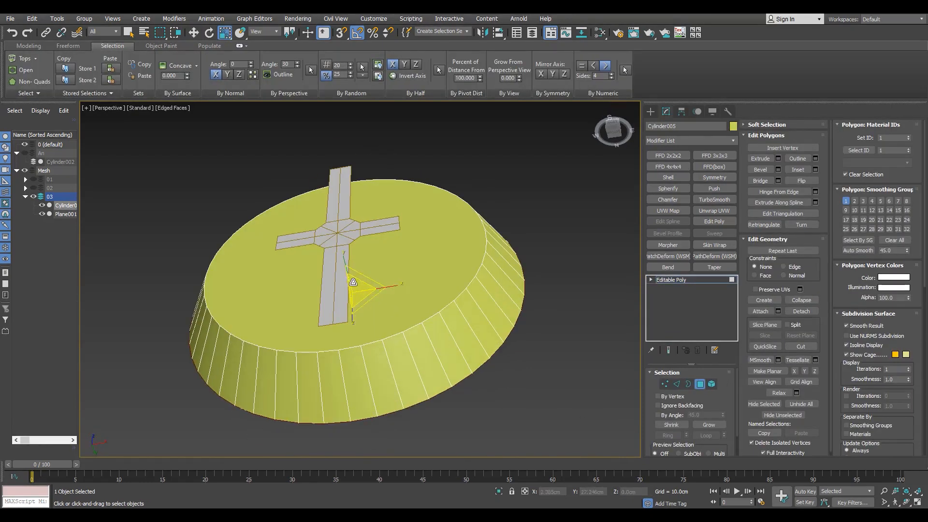
{"action": "middle_click_drag", "start_coordinate": [353, 283], "coordinate": [363, 330], "text": "alt"}
Extrude the open border of the flat cross backward in depth to give the cross side walls
{"action": "left_click", "coordinate": [668, 279]}
{"action": "left_click", "coordinate": [405, 279]}
{"action": "middle_click_drag", "start_coordinate": [405, 279], "coordinate": [372, 345], "text": "alt"}
{"action": "key", "text": "3"}
{"action": "left_click_drag", "start_coordinate": [370, 320], "coordinate": [335, 305], "text": "shift"}
{"action": "middle_click_drag", "start_coordinate": [334, 305], "coordinate": [365, 387], "text": "alt"}
{"action": "scroll", "coordinate": [358, 365], "scroll_direction": "down", "scroll_amount": 3}
{"action": "scroll", "coordinate": [365, 386], "scroll_direction": "up", "scroll_amount": 3}
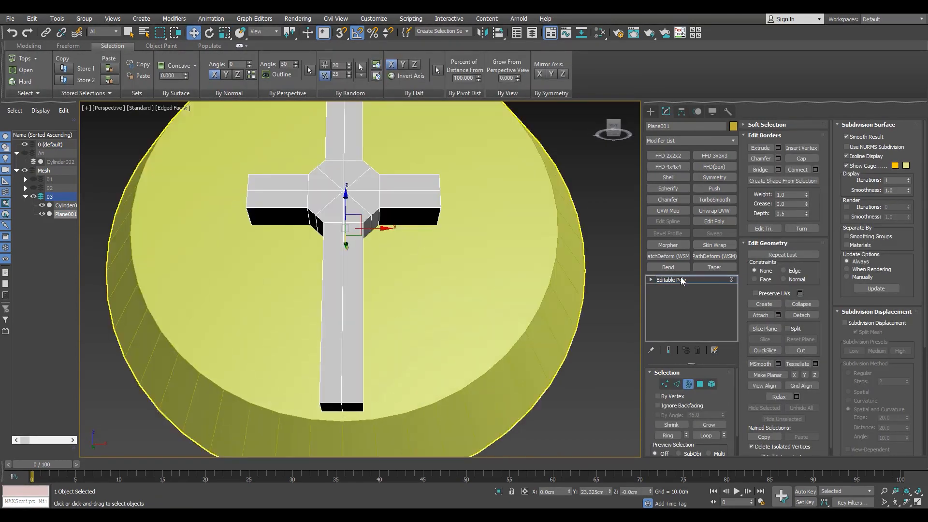
{"action": "left_click", "coordinate": [682, 280]}
Select the tapered cylinder and start a ProBoolean compound object on it
{"action": "scroll", "coordinate": [464, 309], "scroll_direction": "down", "scroll_amount": 3}
{"action": "left_click", "coordinate": [464, 306]}
{"action": "left_click", "coordinate": [651, 112]}
{"action": "left_click", "coordinate": [687, 139]}
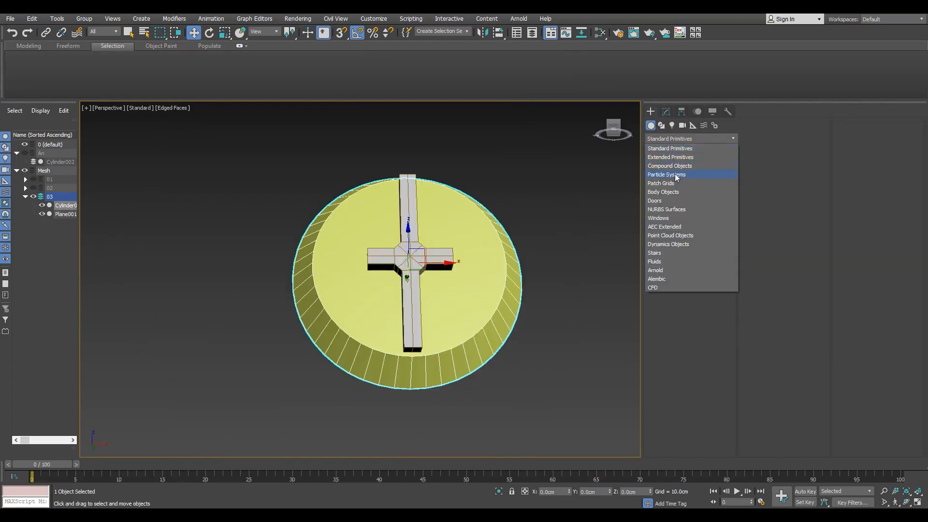
{"action": "left_click", "coordinate": [675, 166]}
{"action": "left_click", "coordinate": [710, 211]}
{"action": "left_click", "coordinate": [773, 401]}
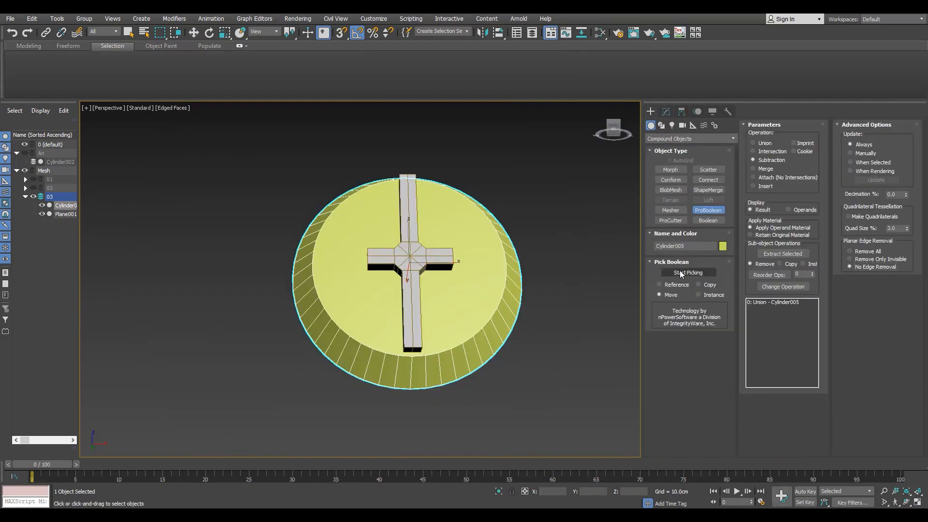
Clone the extruded cross as a backup object and hide the clone
{"action": "key", "text": "w"}
{"action": "left_click", "coordinate": [411, 208]}
{"action": "key", "text": "ctrl+v"}
{"action": "key", "text": "Return"}
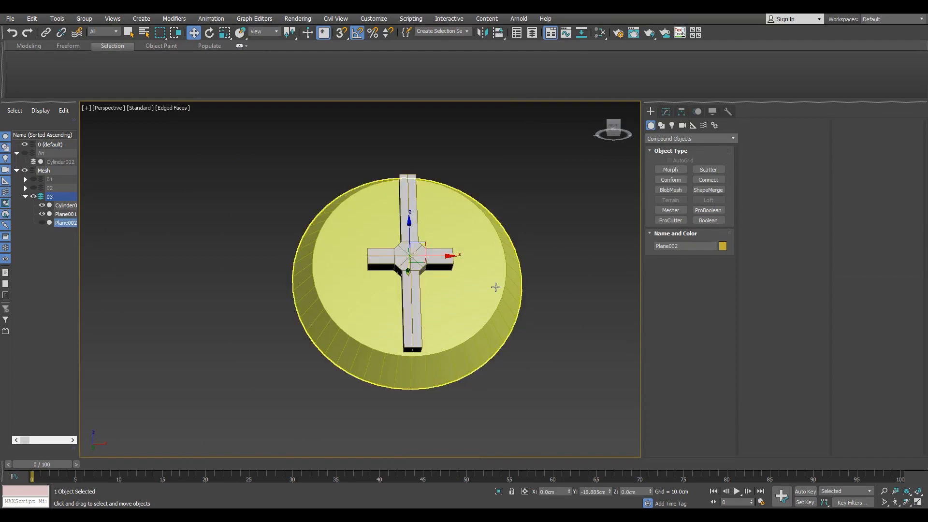
Subtract the cross from the tapered cylinder with ProBoolean to cut a cross-shaped recess
{"action": "left_click", "coordinate": [496, 287]}
{"action": "left_click", "coordinate": [791, 400]}
{"action": "left_click", "coordinate": [672, 385]}
{"action": "left_click", "coordinate": [414, 291]}
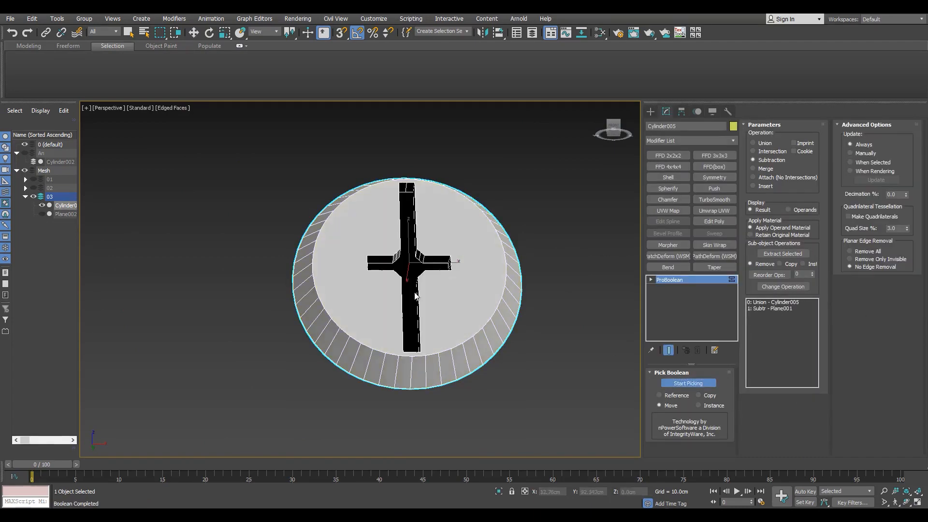
{"action": "scroll", "coordinate": [414, 293], "scroll_direction": "up", "scroll_amount": 4}
{"action": "middle_click_drag", "start_coordinate": [414, 293], "coordinate": [390, 314], "text": "alt"}
{"action": "scroll", "coordinate": [449, 345], "scroll_direction": "down", "scroll_amount": 6}
{"action": "scroll", "coordinate": [391, 314], "scroll_direction": "up", "scroll_amount": 5}
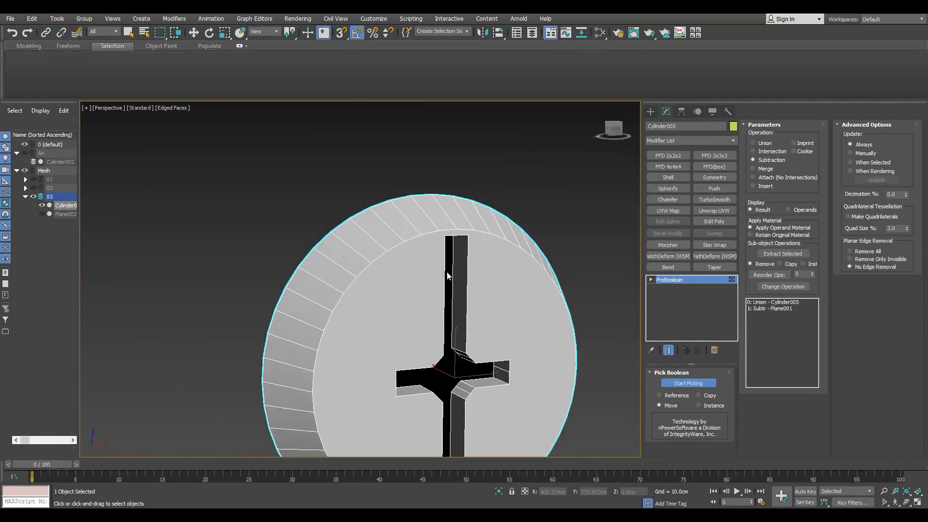
Collapse the boolean result to Editable Poly and prepare it for vertex editing in the front wireframe view
{"action": "left_click", "coordinate": [679, 140]}
{"action": "key", "text": "Return"}
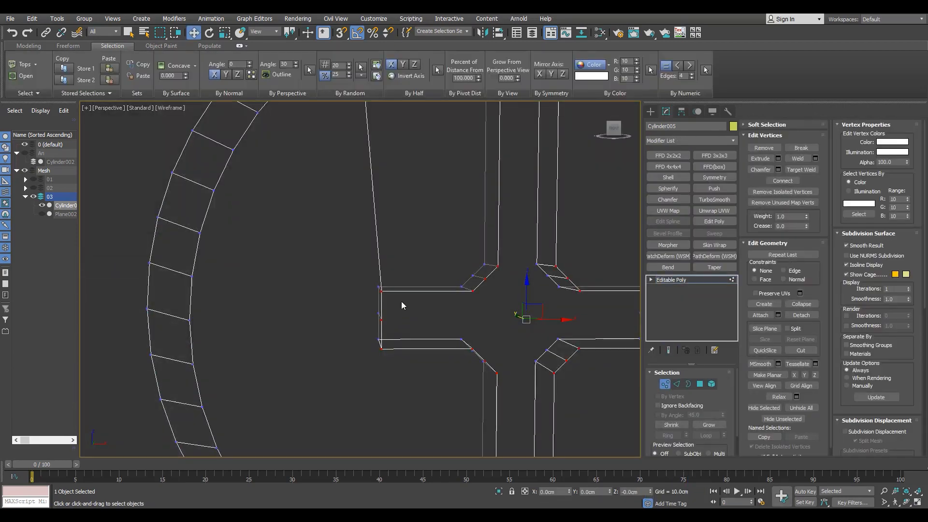
{"action": "scroll", "coordinate": [279, 352], "scroll_direction": "down", "scroll_amount": 4}
{"action": "key", "text": "f"}
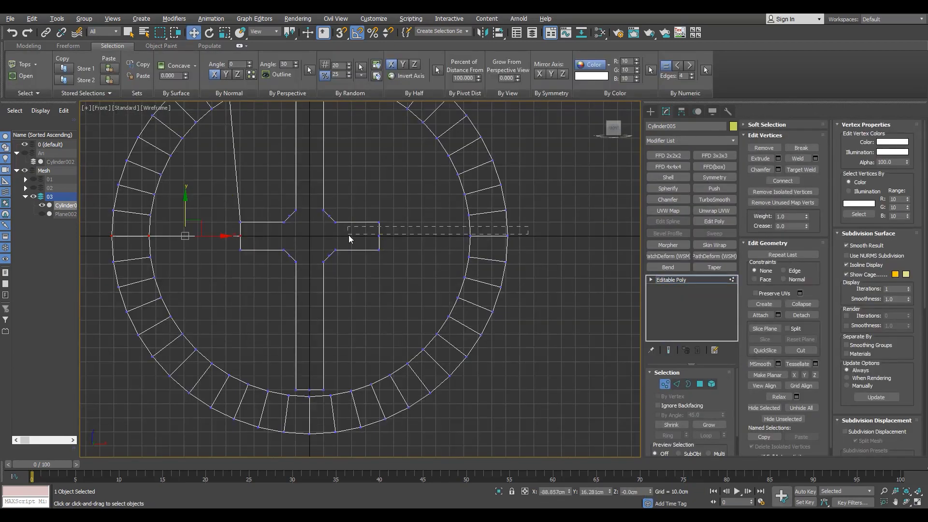
Connect the right arm's end vertices to the facing vertices on the inner rim
{"action": "left_click_drag", "start_coordinate": [349, 235], "coordinate": [348, 242]}
{"action": "key", "text": "ctrl+shift+e"}
{"action": "scroll", "coordinate": [380, 248], "scroll_direction": "up", "scroll_amount": 4}
{"action": "scroll", "coordinate": [379, 248], "scroll_direction": "down", "scroll_amount": 5}
{"action": "scroll", "coordinate": [379, 350], "scroll_direction": "up", "scroll_amount": 3}
{"action": "scroll", "coordinate": [385, 332], "scroll_direction": "up", "scroll_amount": 3}
Connect the two outer corners of the lower arm to the nearest inner rim vertices
{"action": "left_click_drag", "start_coordinate": [419, 309], "coordinate": [385, 340]}
{"action": "key", "text": "ctrl+shift+e"}
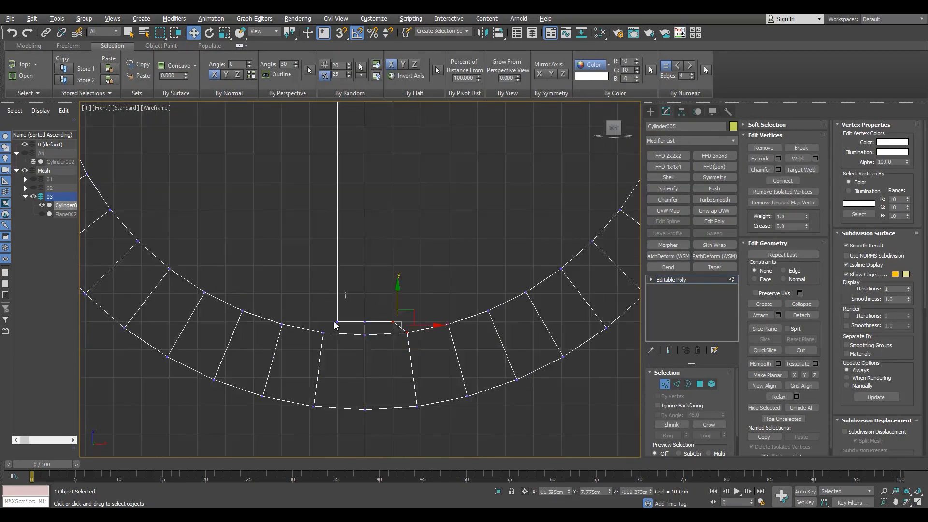
{"action": "key", "text": "ctrl+shift+e"}
{"action": "scroll", "coordinate": [323, 337], "scroll_direction": "down", "scroll_amount": 5}
{"action": "scroll", "coordinate": [360, 265], "scroll_direction": "up", "scroll_amount": 5}
{"action": "left_click_drag", "start_coordinate": [345, 293], "coordinate": [127, 386]}
{"action": "scroll", "coordinate": [343, 379], "scroll_direction": "down", "scroll_amount": 5}
{"action": "scroll", "coordinate": [247, 368], "scroll_direction": "up", "scroll_amount": 5}
{"action": "key", "text": "ctrl+shift+e"}
Remove the long stray edge left by the boolean and connect the horizontal arms' end corners to the inner rim
{"action": "key", "text": "2"}
{"action": "key", "text": "BackSpace"}
{"action": "mouse_move", "coordinate": [274, 220]}
{"action": "left_mouse_down"}
{"action": "mouse_move", "coordinate": [343, 244]}
{"action": "mouse_move", "coordinate": [369, 239]}
{"action": "left_mouse_up"}
{"action": "scroll", "coordinate": [344, 245], "scroll_direction": "down", "scroll_amount": 5}
{"action": "scroll", "coordinate": [370, 324], "scroll_direction": "up", "scroll_amount": 3}
{"action": "key", "text": "1"}
{"action": "scroll", "coordinate": [411, 215], "scroll_direction": "up", "scroll_amount": 3}
{"action": "scroll", "coordinate": [357, 208], "scroll_direction": "up", "scroll_amount": 4}
Cap the open border at the back of the cross-shaped recess
{"action": "key", "text": "F3"}
{"action": "key", "text": "alt+w"}
{"action": "left_click", "coordinate": [526, 397]}
{"action": "key", "text": "alt+w"}
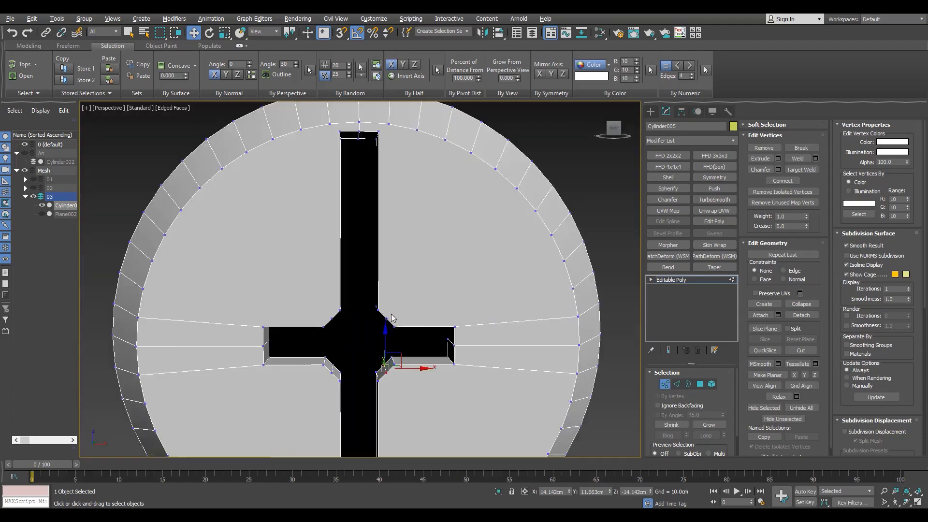
{"action": "middle_click_drag", "start_coordinate": [401, 346], "coordinate": [392, 286], "text": "alt"}
{"action": "scroll", "coordinate": [394, 329], "scroll_direction": "up", "scroll_amount": 5}
{"action": "scroll", "coordinate": [377, 356], "scroll_direction": "down", "scroll_amount": 6}
{"action": "scroll", "coordinate": [400, 302], "scroll_direction": "up", "scroll_amount": 6}
{"action": "key", "text": "F3"}
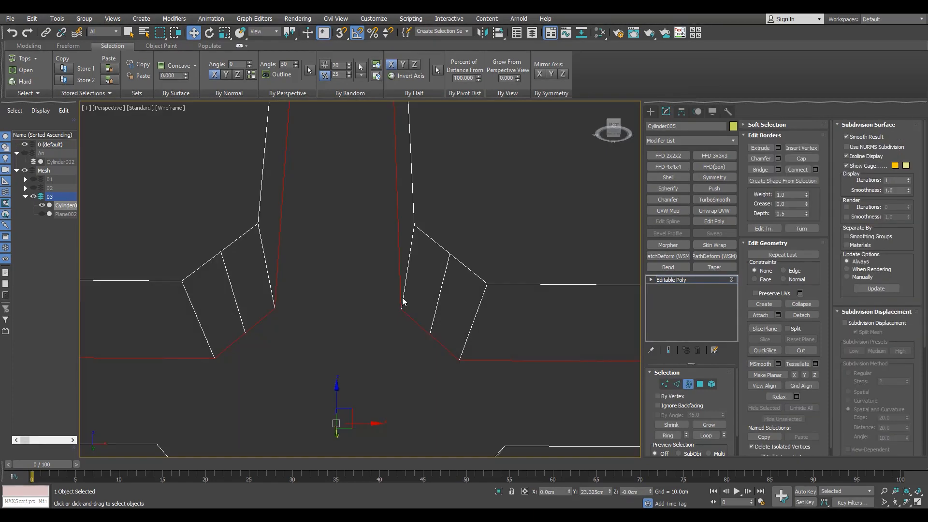
Connect the opposite vertices across the upper half of the hub's recess floor with horizontal edges
{"action": "left_click_drag", "start_coordinate": [490, 353], "coordinate": [201, 375]}
{"action": "scroll", "coordinate": [271, 309], "scroll_direction": "down", "scroll_amount": 3}
{"action": "middle_click_drag", "start_coordinate": [278, 290], "coordinate": [289, 327], "text": "alt"}
{"action": "scroll", "coordinate": [290, 260], "scroll_direction": "up", "scroll_amount": 3}
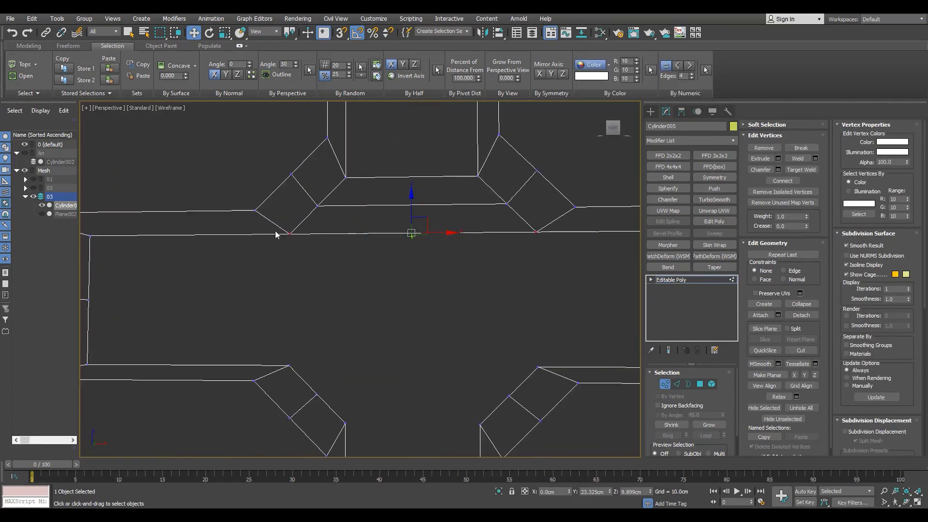
Connect the hub floor's side corners with two vertical edges and add horizontal edges across its lower half
{"action": "scroll", "coordinate": [337, 365], "scroll_direction": "down", "scroll_amount": 2}
{"action": "left_click_drag", "start_coordinate": [284, 333], "coordinate": [510, 155]}
{"action": "key", "text": "ctrl+shift+e"}
{"action": "scroll", "coordinate": [473, 371], "scroll_direction": "up", "scroll_amount": 4}
{"action": "key", "text": "ctrl+shift+e"}
{"action": "scroll", "coordinate": [486, 226], "scroll_direction": "down", "scroll_amount": 2}
{"action": "left_click_drag", "start_coordinate": [461, 335], "coordinate": [346, 365]}
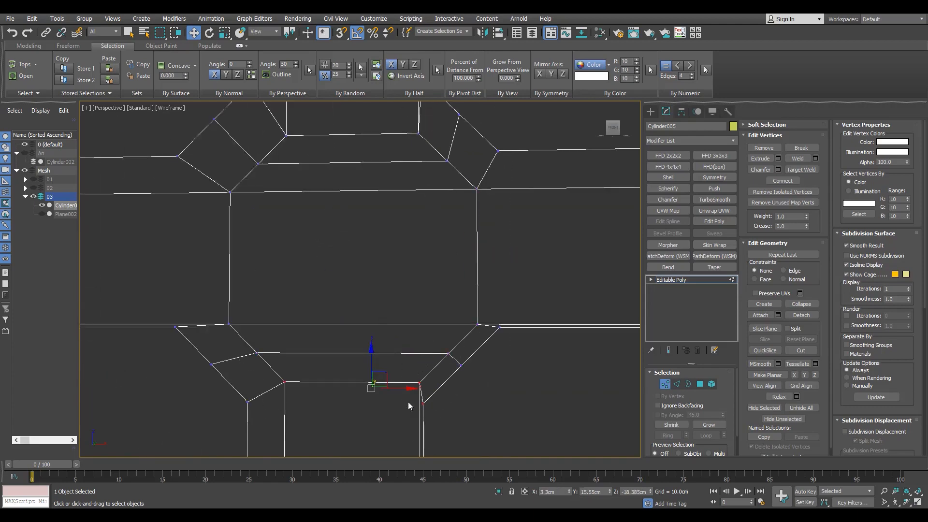
{"action": "scroll", "coordinate": [408, 402], "scroll_direction": "down", "scroll_amount": 5}
{"action": "scroll", "coordinate": [379, 348], "scroll_direction": "up", "scroll_amount": 4}
Add a vertical centre edge through the horizontal edges of the hub's recess floor
{"action": "middle_click_drag", "start_coordinate": [384, 325], "coordinate": [379, 435], "text": "alt"}
{"action": "scroll", "coordinate": [382, 338], "scroll_direction": "down", "scroll_amount": 2}
{"action": "key", "text": "2"}
{"action": "left_click", "coordinate": [385, 281]}
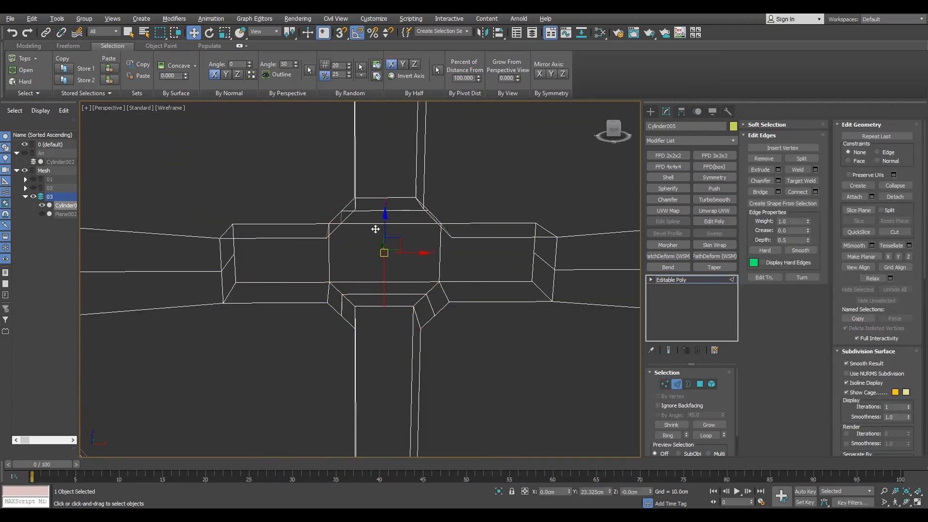
Connect the hub's centre line to the midpoints of the upper and lower arm ends along the recess floor
{"action": "key", "text": "1"}
{"action": "left_click", "coordinate": [385, 210]}
{"action": "scroll", "coordinate": [379, 222], "scroll_direction": "down", "scroll_amount": 5}
{"action": "scroll", "coordinate": [383, 186], "scroll_direction": "up", "scroll_amount": 4}
{"action": "left_click", "coordinate": [398, 191], "text": "ctrl"}
{"action": "key", "text": "ctrl+shift+e"}
{"action": "left_click", "coordinate": [363, 286]}
{"action": "scroll", "coordinate": [369, 371], "scroll_direction": "up", "scroll_amount": 4}
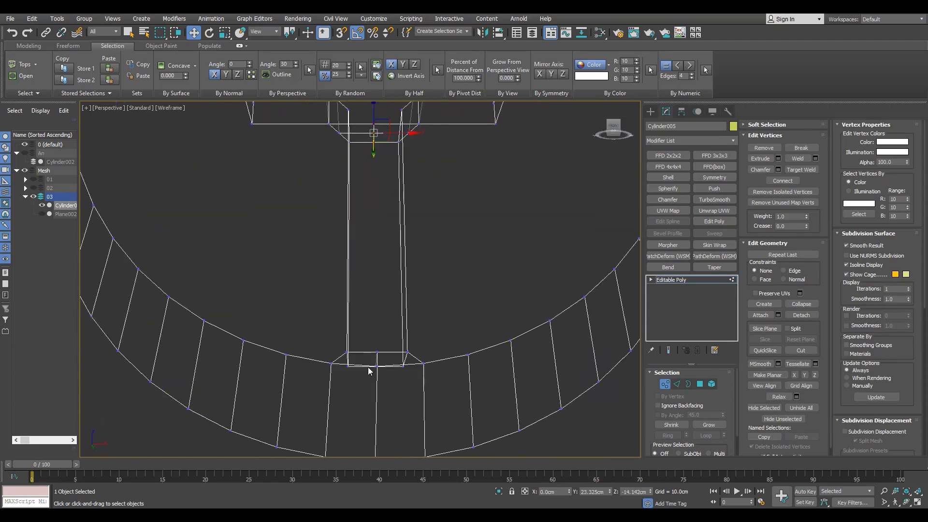
{"action": "scroll", "coordinate": [374, 337], "scroll_direction": "down", "scroll_amount": 5}
{"action": "key", "text": "F3"}
{"action": "mouse_move", "coordinate": [375, 337]}
{"action": "middle_mouse_down", "text": "alt"}
{"action": "mouse_move", "coordinate": [401, 321]}
{"action": "mouse_move", "coordinate": [297, 240]}
{"action": "middle_mouse_up", "text": "alt"}
{"action": "scroll", "coordinate": [382, 237], "scroll_direction": "up", "scroll_amount": 3}
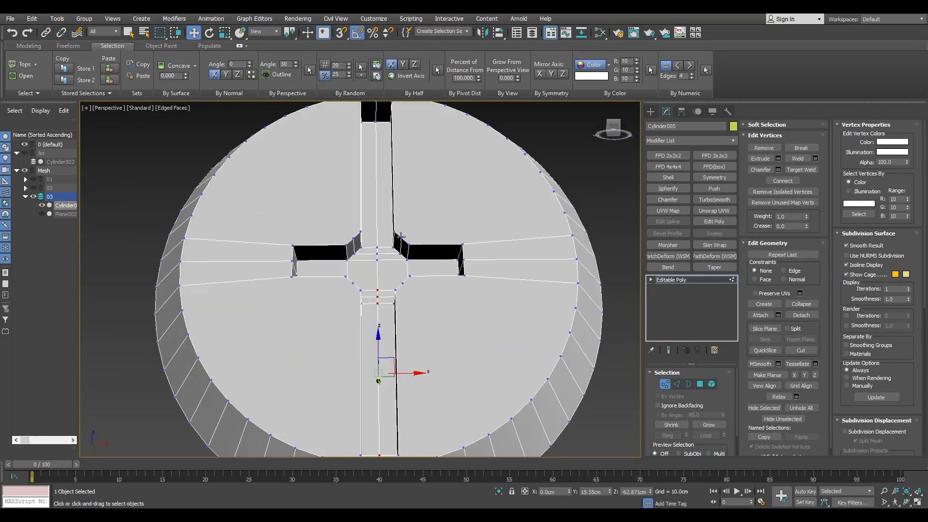
Connect the midpoint of the hub's upper-right chamfer diagonally to the inner rim in the front view
{"action": "left_click", "coordinate": [397, 235]}
{"action": "key", "text": "alt+w"}
{"action": "scroll", "coordinate": [426, 310], "scroll_direction": "down", "scroll_amount": 3}
{"action": "key", "text": "alt+w"}
{"action": "key", "text": "F3"}
{"action": "scroll", "coordinate": [461, 203], "scroll_direction": "down", "scroll_amount": 3}
{"action": "middle_click_drag", "start_coordinate": [376, 261], "coordinate": [380, 263]}
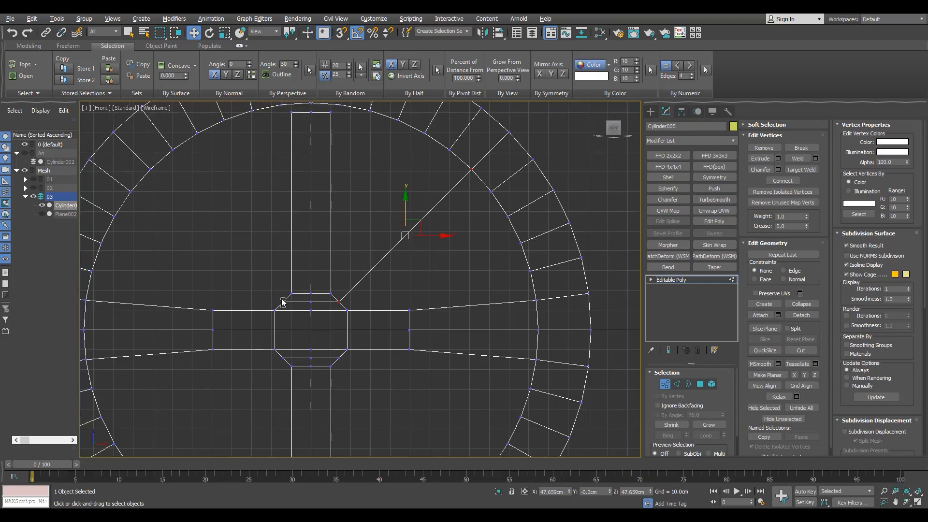
Connect the hub's upper-left chamfer midpoint to the inner rim, and join the upper arm's outer corners to the rim
{"action": "left_click", "coordinate": [281, 299]}
{"action": "middle_click_drag", "start_coordinate": [185, 175], "coordinate": [244, 202]}
{"action": "left_click", "coordinate": [188, 218], "text": "ctrl"}
{"action": "key", "text": "ctrl+shift+e"}
{"action": "scroll", "coordinate": [382, 193], "scroll_direction": "up", "scroll_amount": 2}
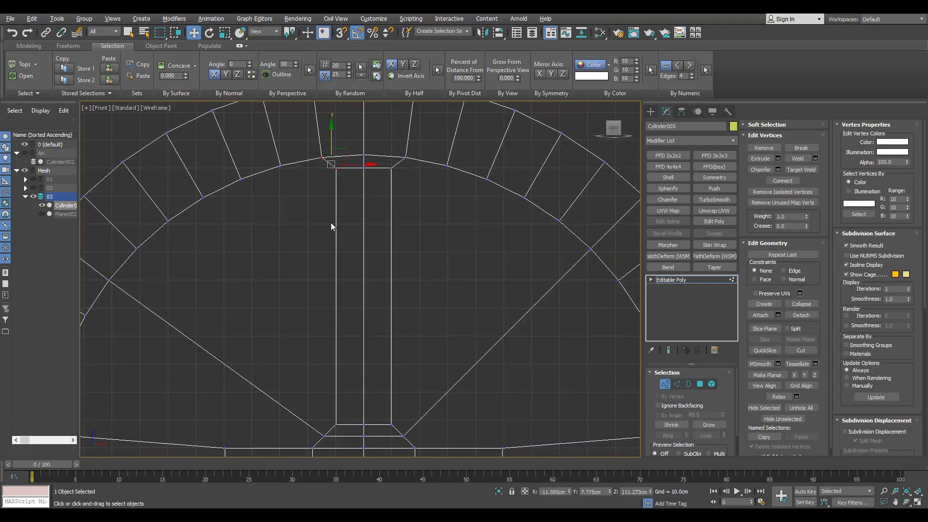
{"action": "middle_click_drag", "start_coordinate": [426, 221], "coordinate": [378, 216]}
{"action": "key", "text": "2"}
{"action": "key", "text": "alt+s"}
{"action": "key", "text": "1"}
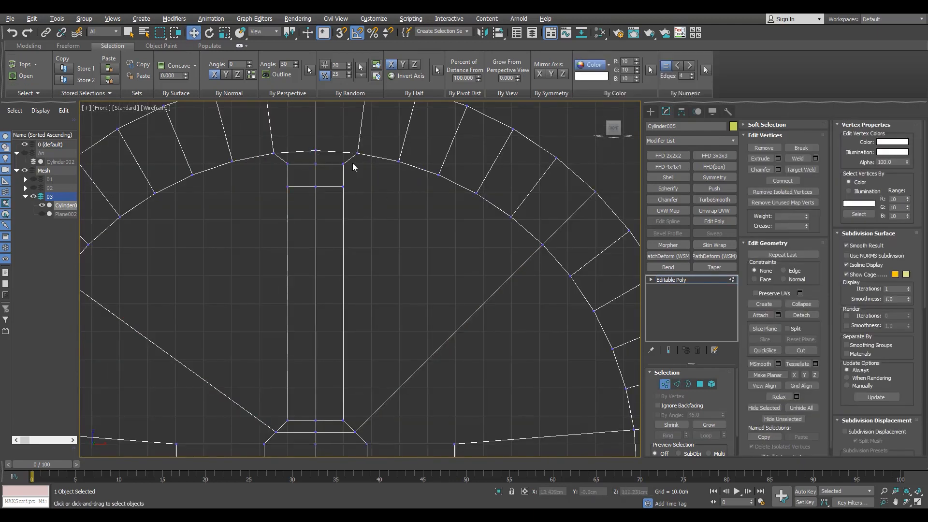
{"action": "scroll", "coordinate": [353, 163], "scroll_direction": "up", "scroll_amount": 2}
{"action": "key", "text": "F3"}
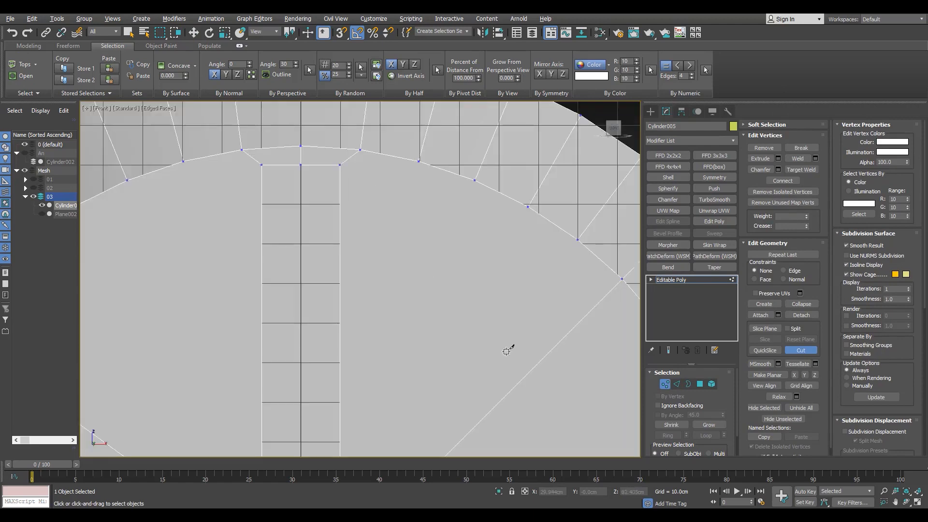
{"action": "key", "text": "alt+w"}
{"action": "key", "text": "alt+w"}
{"action": "scroll", "coordinate": [396, 165], "scroll_direction": "up", "scroll_amount": 2}
{"action": "key", "text": "s"}
{"action": "left_click", "coordinate": [427, 160]}
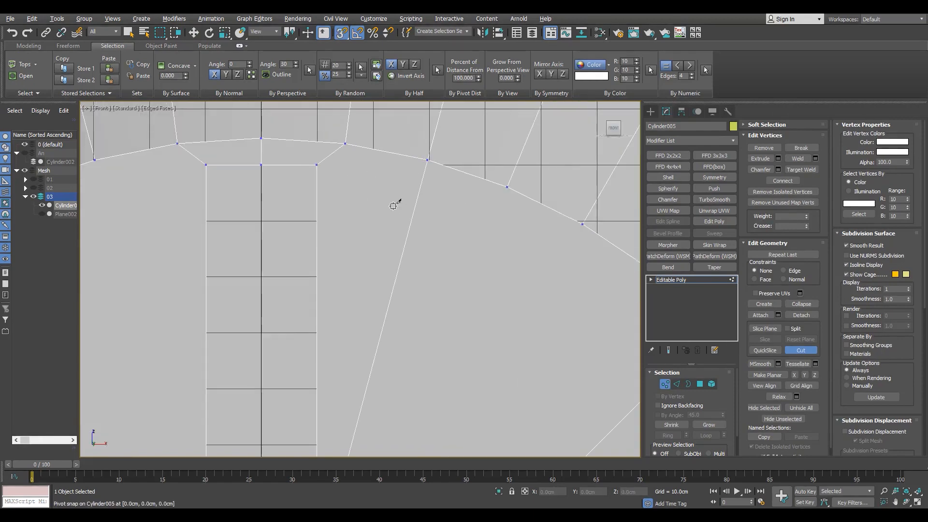
{"action": "right_click", "coordinate": [393, 206]}
{"action": "right_click", "coordinate": [392, 207]}
{"action": "scroll", "coordinate": [387, 211], "scroll_direction": "down", "scroll_amount": 4}
{"action": "scroll", "coordinate": [472, 311], "scroll_direction": "up", "scroll_amount": 2}
{"action": "key", "text": "s"}
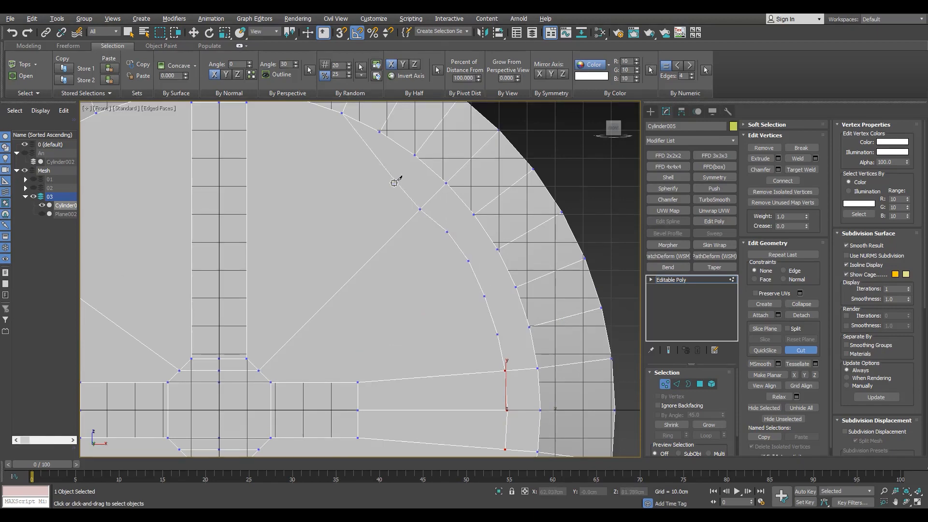
Cut a curved edge path just inside the upper-right inner rim, ending at the upper arm's outer corner
{"action": "left_click", "coordinate": [330, 137]}
{"action": "middle_click_drag", "start_coordinate": [374, 194], "coordinate": [512, 336]}
{"action": "scroll", "coordinate": [513, 336], "scroll_direction": "up", "scroll_amount": 2}
{"action": "left_click", "coordinate": [407, 238]}
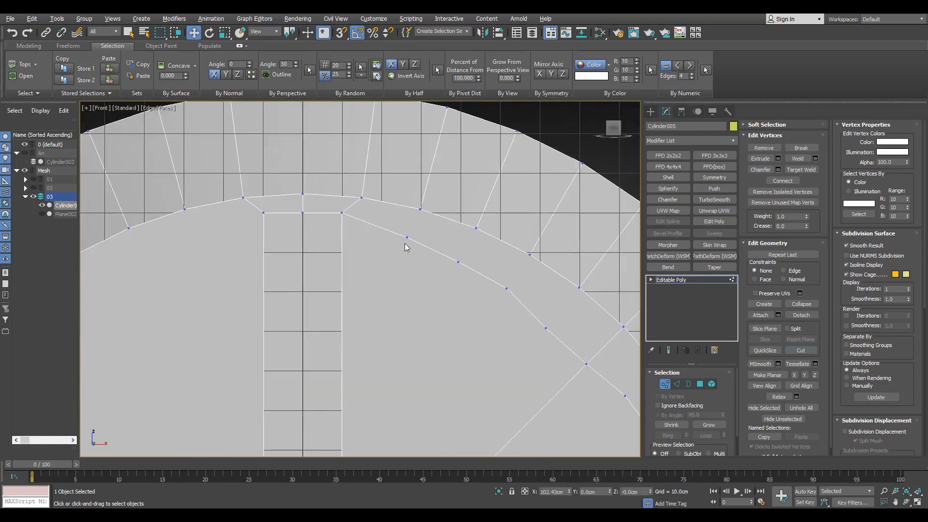
Connect the vertices of the curved path to the matching inner-rim vertices around the upper-right quadrant
{"action": "key", "text": "F3"}
{"action": "left_click_drag", "start_coordinate": [402, 247], "coordinate": [426, 187]}
{"action": "key", "text": "ctrl+shift+e"}
{"action": "left_click_drag", "start_coordinate": [453, 269], "coordinate": [483, 226]}
{"action": "left_click_drag", "start_coordinate": [592, 291], "coordinate": [591, 271]}
{"action": "key", "text": "ctrl+shift+e"}
{"action": "middle_click_drag", "start_coordinate": [595, 300], "coordinate": [494, 286]}
{"action": "left_click_drag", "start_coordinate": [515, 396], "coordinate": [576, 346]}
{"action": "left_click_drag", "start_coordinate": [483, 387], "coordinate": [447, 350]}
{"action": "scroll", "coordinate": [447, 355], "scroll_direction": "down", "scroll_amount": 3}
{"action": "middle_click_drag", "start_coordinate": [447, 389], "coordinate": [555, 271]}
Connect the hub's vertical edges and its centre vertices along the horizontal centre line of the recess
{"action": "key", "text": "2"}
{"action": "left_click_drag", "start_coordinate": [382, 244], "coordinate": [289, 252]}
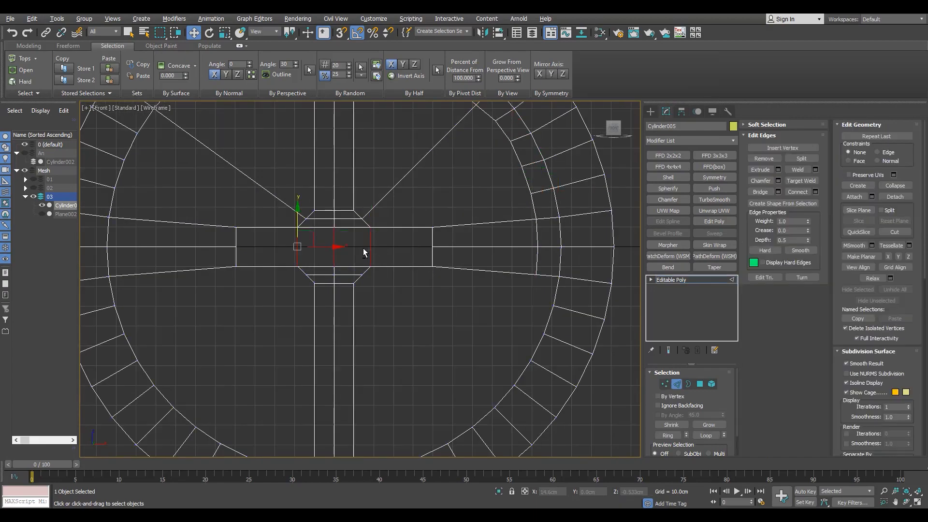
{"action": "key", "text": "ctrl+shift+e"}
{"action": "key", "text": "1"}
{"action": "left_click_drag", "start_coordinate": [447, 241], "coordinate": [280, 252]}
Delete the left and lower halves of the cylinder, keeping only the upper-right quarter
{"action": "scroll", "coordinate": [319, 257], "scroll_direction": "down", "scroll_amount": 4}
{"action": "mouse_move", "coordinate": [218, 132]}
{"action": "left_mouse_down"}
{"action": "mouse_move", "coordinate": [315, 424]}
{"action": "mouse_move", "coordinate": [326, 427]}
{"action": "left_mouse_up"}
{"action": "scroll", "coordinate": [311, 148], "scroll_direction": "up", "scroll_amount": 4}
{"action": "scroll", "coordinate": [304, 125], "scroll_direction": "down", "scroll_amount": 4}
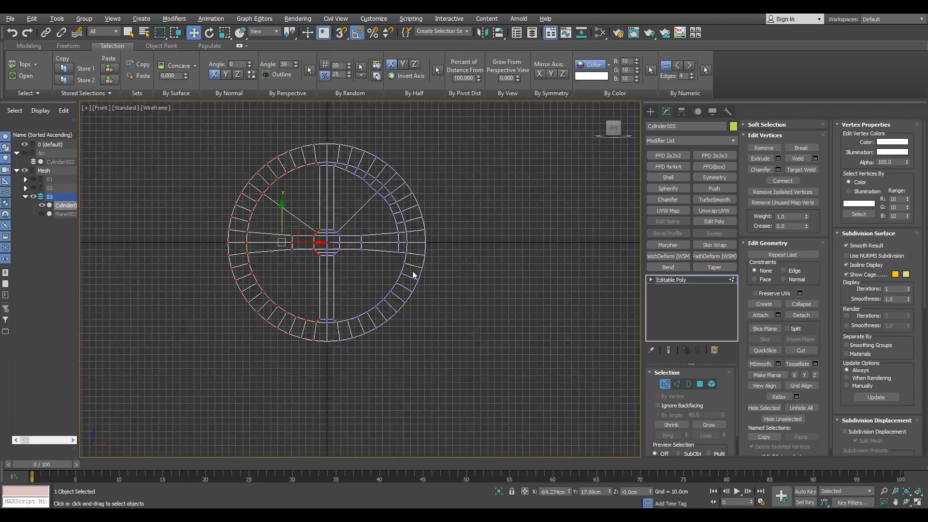
{"action": "scroll", "coordinate": [412, 273], "scroll_direction": "up", "scroll_amount": 2}
{"action": "left_click_drag", "start_coordinate": [449, 237], "coordinate": [216, 439], "text": "ctrl"}
{"action": "key", "text": "Delete"}
{"action": "key", "text": "F3"}
{"action": "scroll", "coordinate": [341, 228], "scroll_direction": "up", "scroll_amount": 3}
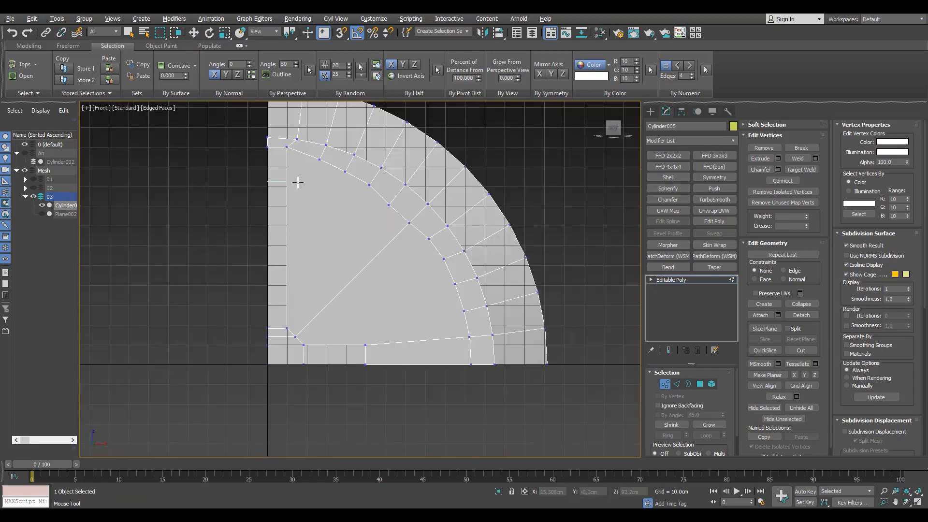
Connect the hub's chamfer vertices and the horizontal arm's outer corner to the curved path across the front face
{"action": "key", "text": "p"}
{"action": "middle_click_drag", "start_coordinate": [377, 203], "coordinate": [396, 349], "text": "alt"}
{"action": "scroll", "coordinate": [425, 300], "scroll_direction": "down", "scroll_amount": 2}
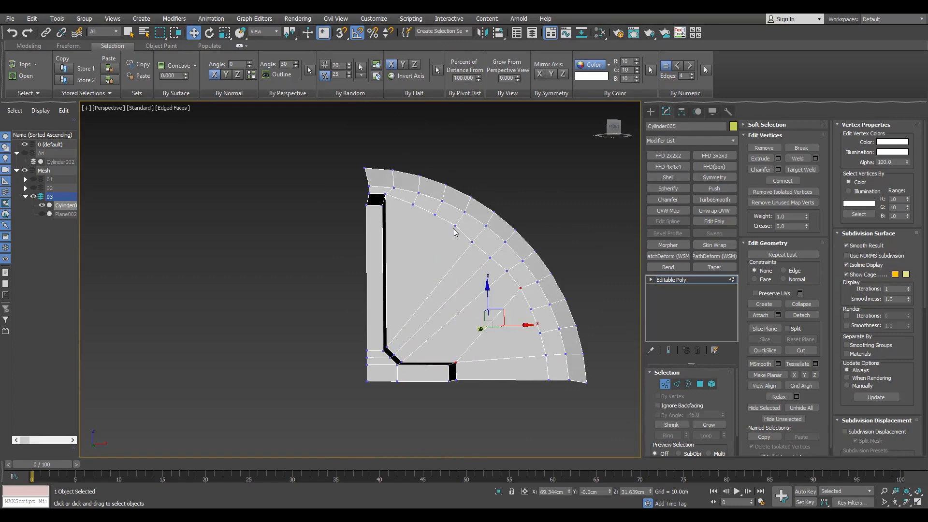
Add crosswise edges across the upper arm's recess floor and side wall by connecting its long edges
{"action": "middle_click_drag", "start_coordinate": [453, 232], "coordinate": [392, 325], "text": "alt"}
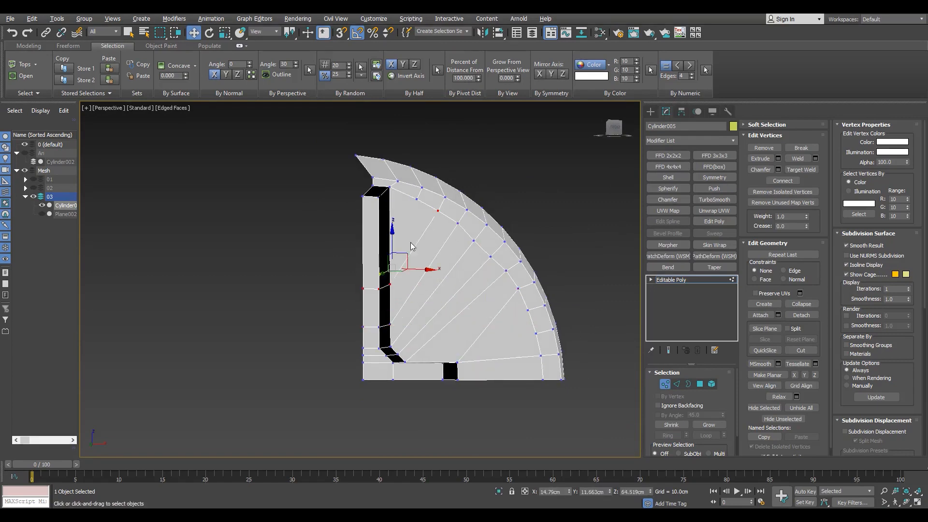
{"action": "right_click", "coordinate": [387, 230]}
{"action": "scroll", "coordinate": [392, 227], "scroll_direction": "up", "scroll_amount": 3}
{"action": "key", "text": "2"}
{"action": "key", "text": "F3"}
{"action": "key", "text": "ctrl+shift+e"}
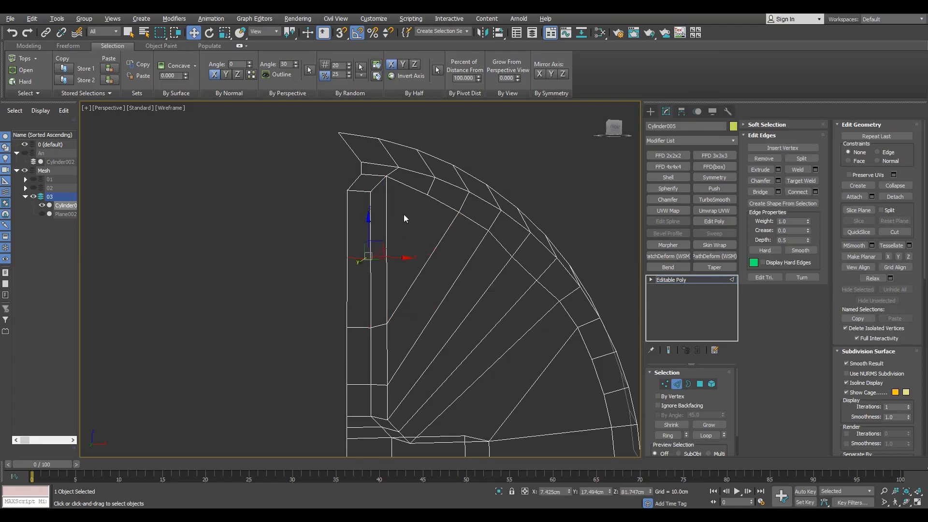
Connect the new vertex on the upper arm's front edge to the matching vertex of the curved path
{"action": "key", "text": "1"}
{"action": "scroll", "coordinate": [404, 214], "scroll_direction": "up", "scroll_amount": 2}
{"action": "left_click", "coordinate": [437, 184]}
{"action": "left_click_drag", "start_coordinate": [399, 264], "coordinate": [377, 293], "text": "ctrl"}
{"action": "key", "text": "ctrl+shift+e"}
{"action": "key", "text": "F3"}
{"action": "scroll", "coordinate": [413, 233], "scroll_direction": "up", "scroll_amount": 5}
{"action": "key", "text": "F3"}
{"action": "scroll", "coordinate": [414, 284], "scroll_direction": "up", "scroll_amount": 2}
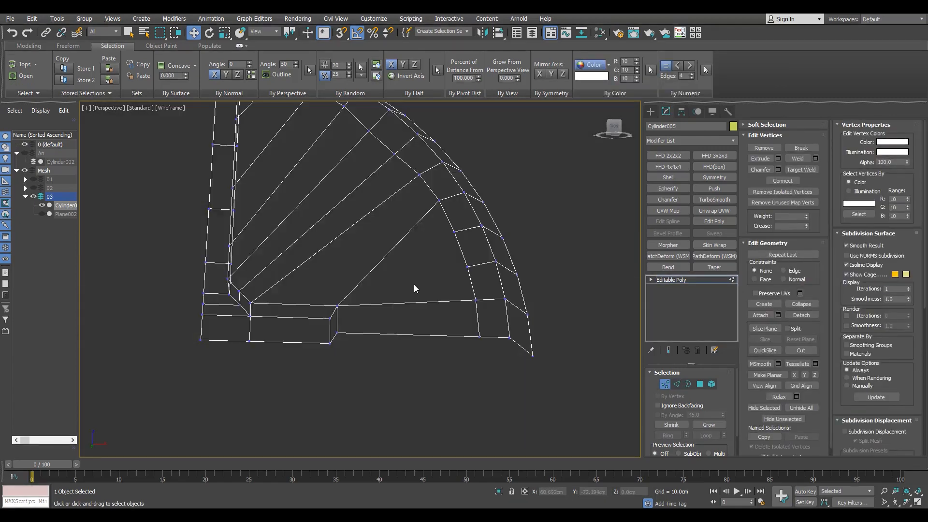
Add two crosswise edges across the horizontal arm and connect its front-edge vertices to the curved path
{"action": "key", "text": "F3"}
{"action": "scroll", "coordinate": [407, 291], "scroll_direction": "up", "scroll_amount": 2}
{"action": "key", "text": "2"}
{"action": "key", "text": "F3"}
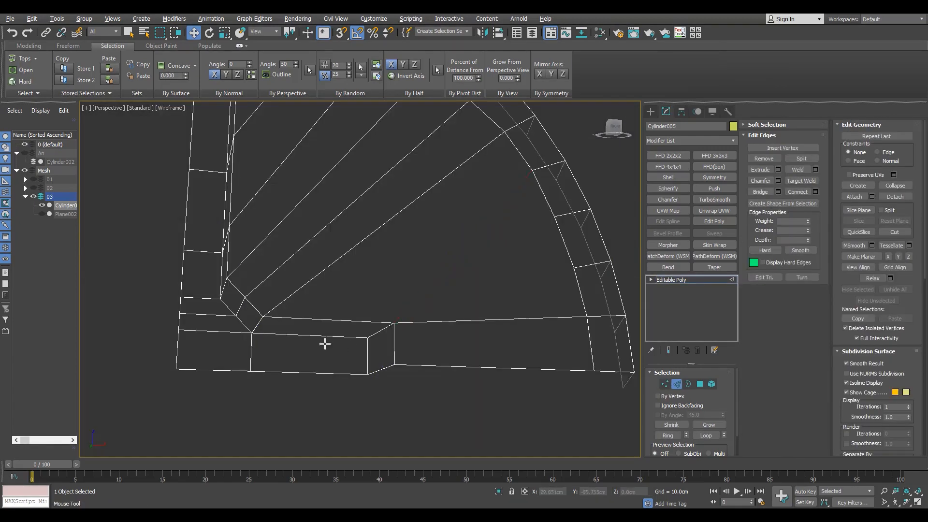
{"action": "key", "text": "1"}
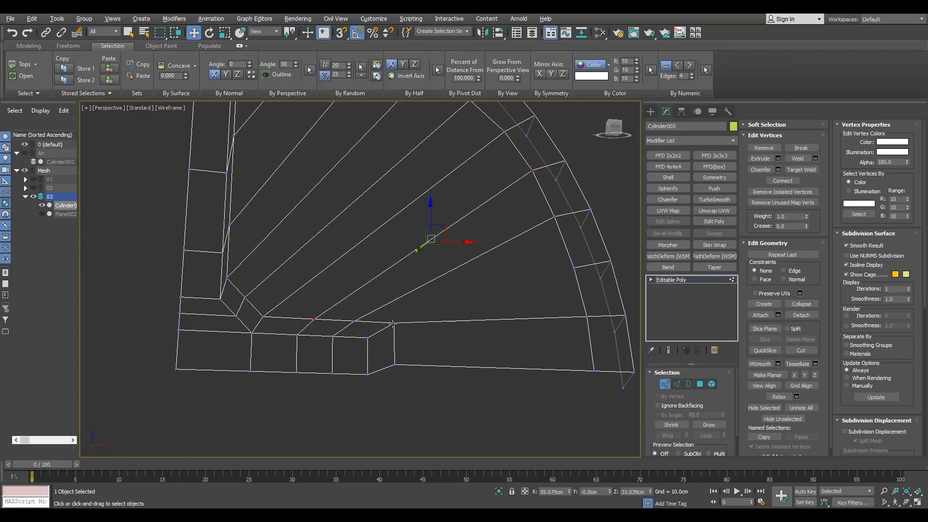
{"action": "left_click", "coordinate": [573, 268], "text": "ctrl"}
{"action": "key", "text": "ctrl+shift+e"}
Connect the radial edges on the front face to add an edge loop midway between recess and curved path
{"action": "key", "text": "2"}
{"action": "scroll", "coordinate": [538, 288], "scroll_direction": "down", "scroll_amount": 6}
{"action": "key", "text": "ctrl+shift+e"}
{"action": "key", "text": "F3"}
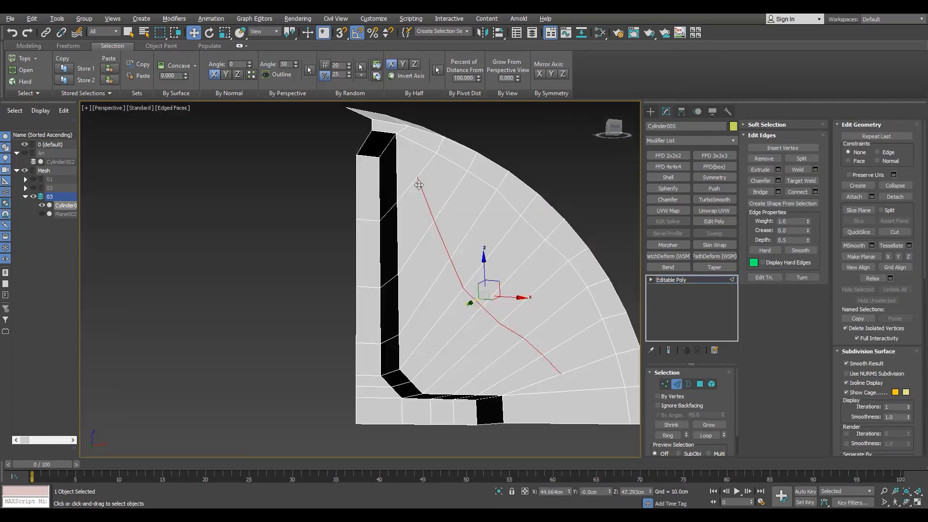
Slide the middle loop's vertices along their radial edges in the front view, using the Edge constraint, to even out its curve
{"action": "key", "text": "1"}
{"action": "key", "text": "f"}
{"action": "middle_click_drag", "start_coordinate": [318, 166], "coordinate": [349, 199]}
{"action": "key", "text": "shift+x"}
{"action": "key", "text": "g"}
{"action": "left_click_drag", "start_coordinate": [335, 213], "coordinate": [341, 228]}
{"action": "scroll", "coordinate": [430, 363], "scroll_direction": "up", "scroll_amount": 2}
{"action": "left_click_drag", "start_coordinate": [453, 359], "coordinate": [448, 352]}
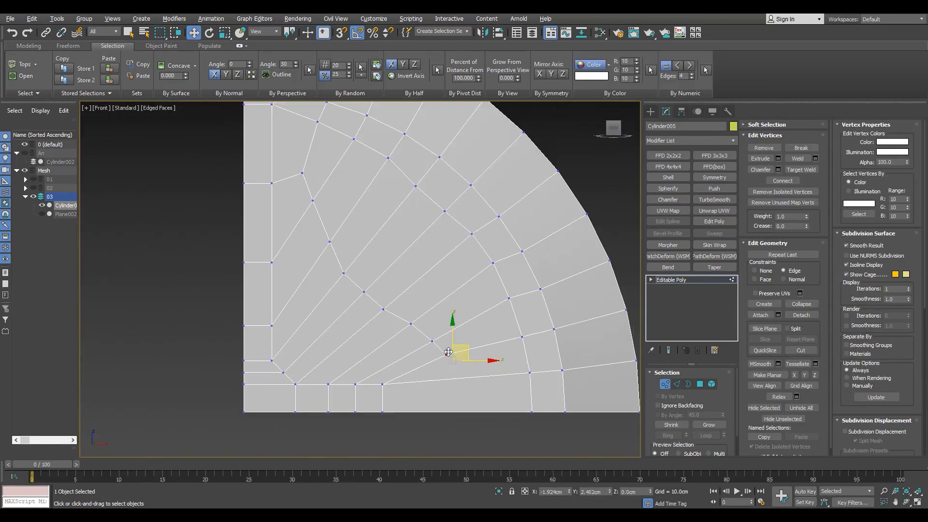
{"action": "key", "text": "F3"}
{"action": "left_click_drag", "start_coordinate": [334, 316], "coordinate": [391, 256]}
{"action": "key", "text": "F3"}
{"action": "left_click_drag", "start_coordinate": [373, 283], "coordinate": [385, 271]}
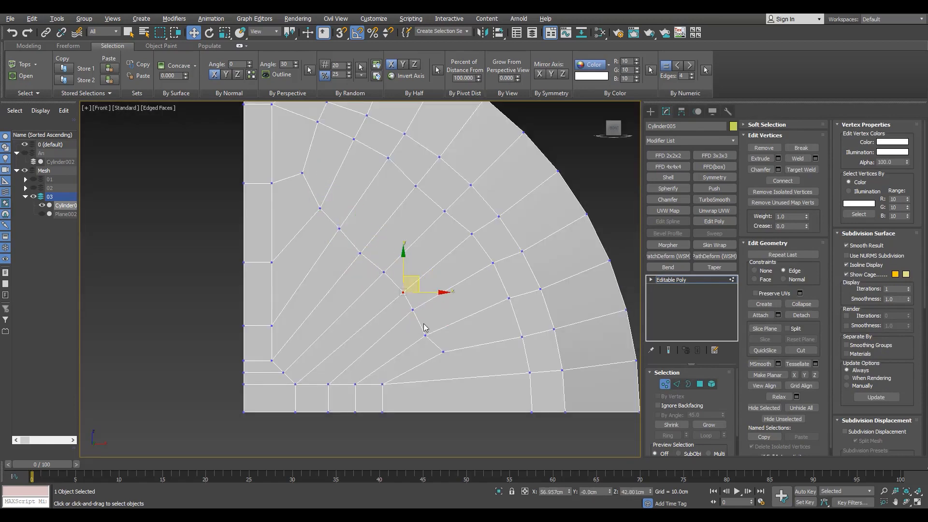
Chamfer the edges outlining the recess on the front face, along its floor and at the arms' outer corners
{"action": "key", "text": "p"}
{"action": "middle_click_drag", "start_coordinate": [459, 381], "coordinate": [499, 393], "text": "alt"}
{"action": "key", "text": "4"}
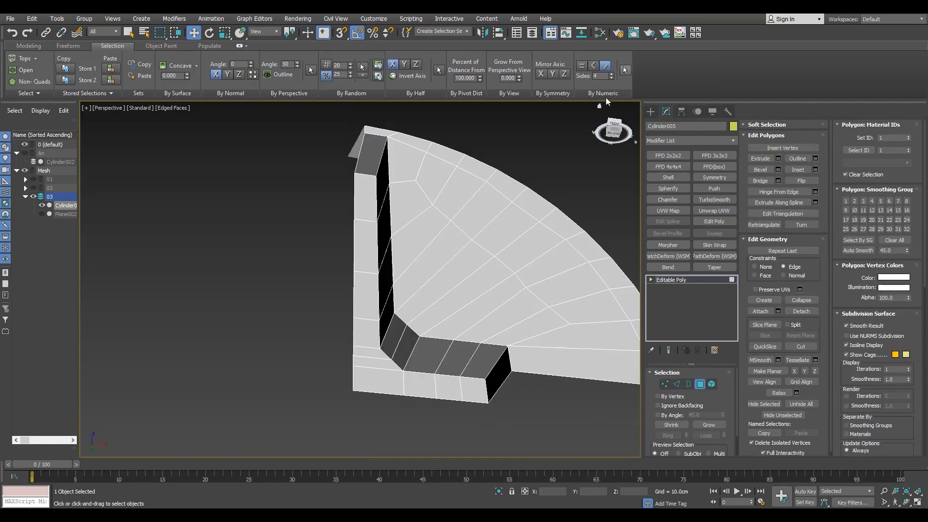
{"action": "scroll", "coordinate": [488, 319], "scroll_direction": "down", "scroll_amount": 3}
{"action": "middle_click_drag", "start_coordinate": [488, 319], "coordinate": [460, 332], "text": "alt"}
{"action": "scroll", "coordinate": [461, 332], "scroll_direction": "up", "scroll_amount": 5}
{"action": "left_click", "coordinate": [456, 309]}
{"action": "left_click", "coordinate": [488, 312], "text": "shift"}
{"action": "left_click", "coordinate": [677, 385], "text": "shift"}
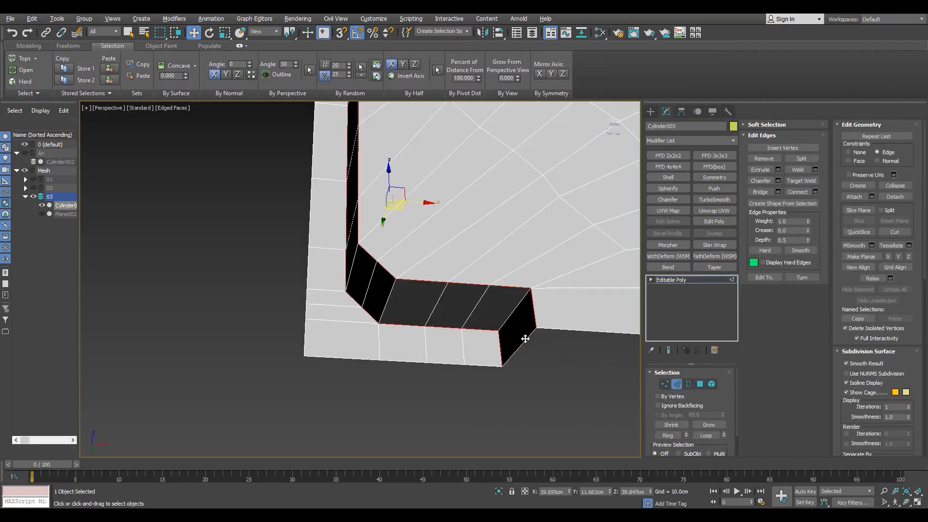
{"action": "scroll", "coordinate": [390, 295], "scroll_direction": "down", "scroll_amount": 2}
{"action": "middle_click_drag", "start_coordinate": [411, 300], "coordinate": [362, 271], "text": "alt"}
{"action": "scroll", "coordinate": [358, 201], "scroll_direction": "up", "scroll_amount": 4}
{"action": "scroll", "coordinate": [358, 201], "scroll_direction": "down", "scroll_amount": 5}
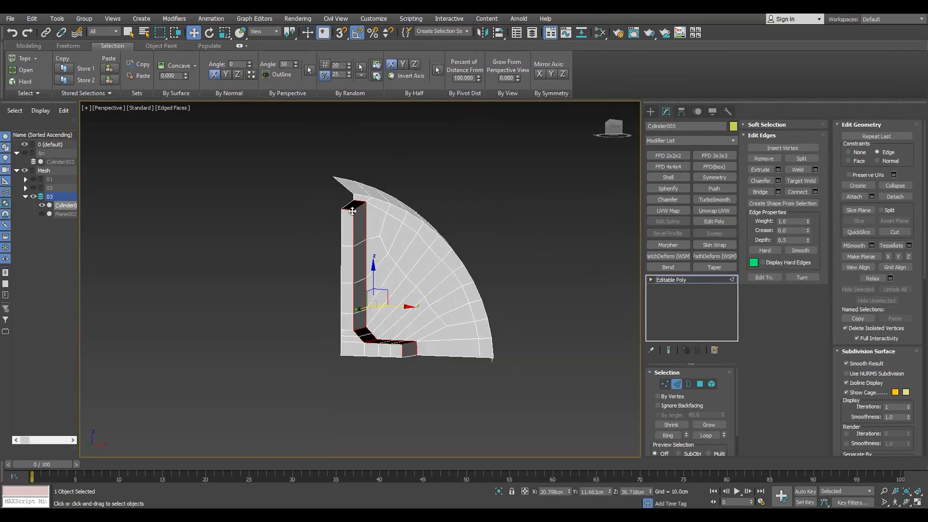
{"action": "middle_click_drag", "start_coordinate": [410, 295], "coordinate": [348, 260], "text": "alt"}
{"action": "double_click", "coordinate": [481, 320], "text": "ctrl"}
{"action": "scroll", "coordinate": [346, 218], "scroll_direction": "up", "scroll_amount": 5}
{"action": "middle_click_drag", "start_coordinate": [346, 218], "coordinate": [357, 270], "text": "alt"}
{"action": "left_click", "coordinate": [778, 181]}
{"action": "left_click", "coordinate": [366, 383]}
Connect the vertices around the chamfered outer corner of the upper arm
{"action": "scroll", "coordinate": [356, 227], "scroll_direction": "up", "scroll_amount": 5}
{"action": "key", "text": "1"}
{"action": "left_click", "coordinate": [339, 221], "text": "ctrl"}
{"action": "key", "text": "ctrl+shift+e"}
{"action": "scroll", "coordinate": [358, 270], "scroll_direction": "down", "scroll_amount": 4}
{"action": "scroll", "coordinate": [352, 276], "scroll_direction": "up", "scroll_amount": 4}
Cut an edge from the upper arm's corner chamfer to the middle loop and remove the redundant corner edge
{"action": "left_click", "coordinate": [350, 277]}
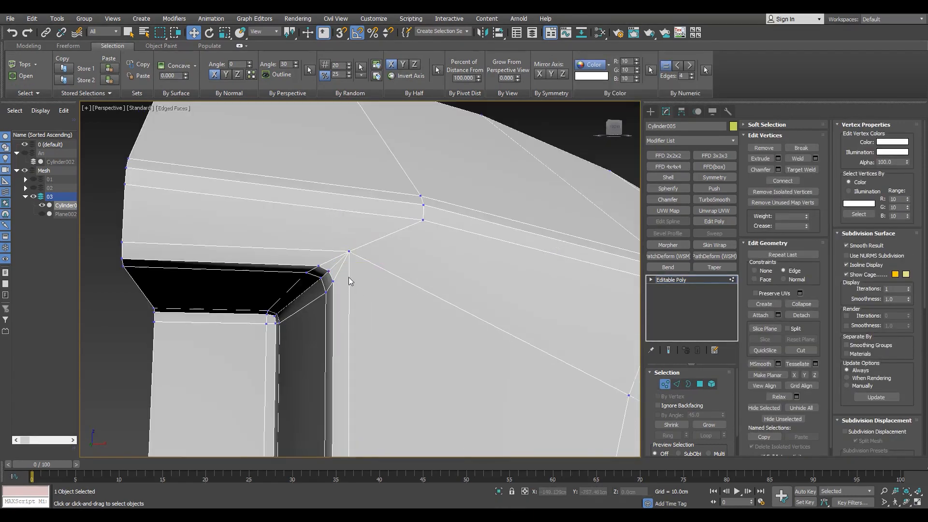
{"action": "left_click", "coordinate": [334, 280]}
{"action": "scroll", "coordinate": [379, 307], "scroll_direction": "down", "scroll_amount": 5}
{"action": "left_click", "coordinate": [504, 351]}
{"action": "scroll", "coordinate": [357, 295], "scroll_direction": "up", "scroll_amount": 6}
{"action": "key", "text": "2"}
{"action": "left_click", "coordinate": [357, 287]}
{"action": "key", "text": "BackSpace"}
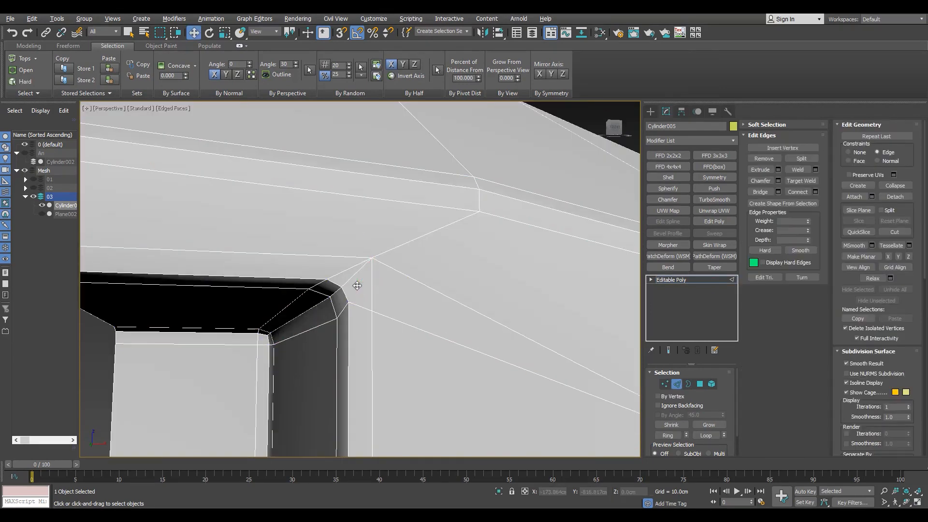
Apply TurboSmooth to preview how the upper arm's corner smooths, and undo it
{"action": "key", "text": "1"}
{"action": "left_click", "coordinate": [674, 280]}
{"action": "left_click", "coordinate": [715, 200]}
{"action": "key", "text": "F4"}
{"action": "scroll", "coordinate": [379, 259], "scroll_direction": "down", "scroll_amount": 5}
{"action": "key", "text": "F4"}
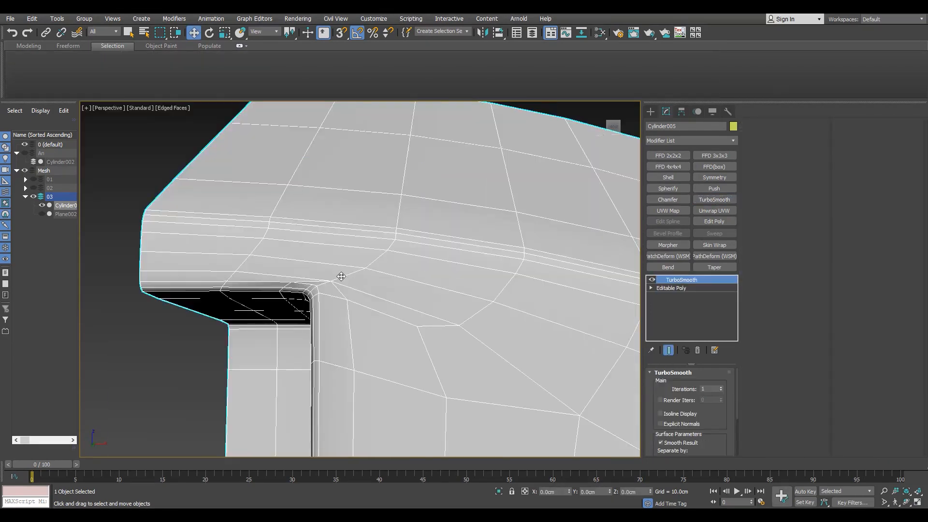
{"action": "key", "text": "ctrl+z"}
Shift the upper arm's corner vertex sideways and replace its diagonal corner edge with a cut out to the inner-rim vertex
{"action": "key", "text": "1"}
{"action": "left_click", "coordinate": [332, 284]}
{"action": "left_click_drag", "start_coordinate": [378, 257], "coordinate": [343, 260]}
{"action": "key", "text": "2"}
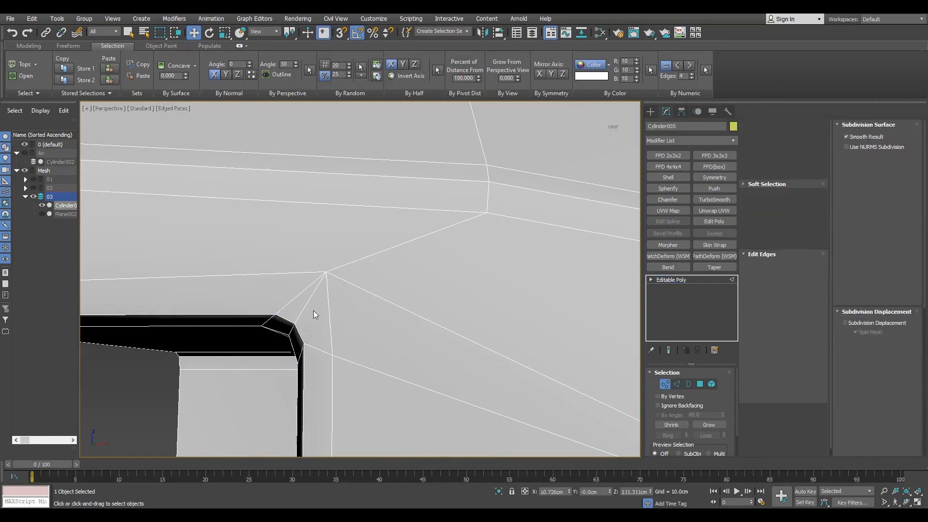
{"action": "left_click", "coordinate": [306, 306]}
{"action": "key", "text": "BackSpace"}
{"action": "key", "text": "1"}
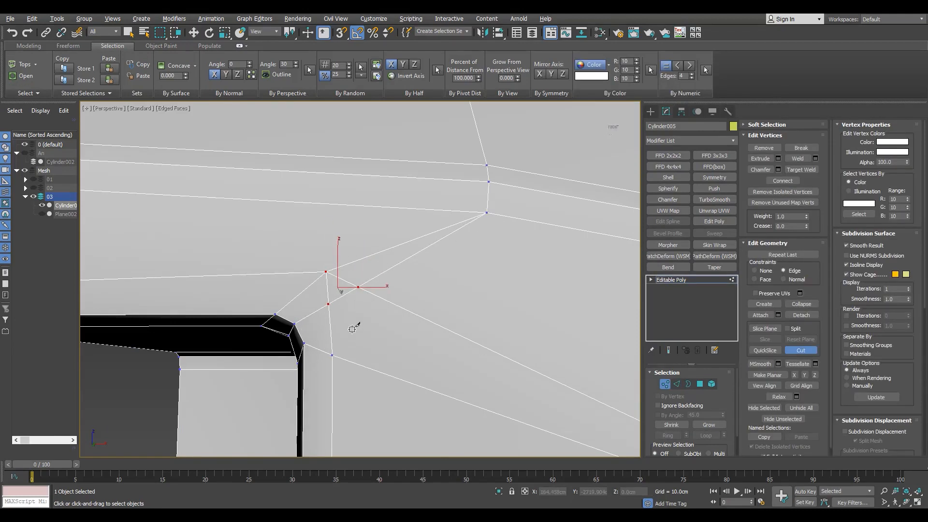
Preview the reworked upper corner with TurboSmooth in shaded view, and undo the modifier
{"action": "scroll", "coordinate": [360, 292], "scroll_direction": "down", "scroll_amount": 5}
{"action": "left_click", "coordinate": [671, 280]}
{"action": "left_click", "coordinate": [715, 200]}
{"action": "key", "text": "F4"}
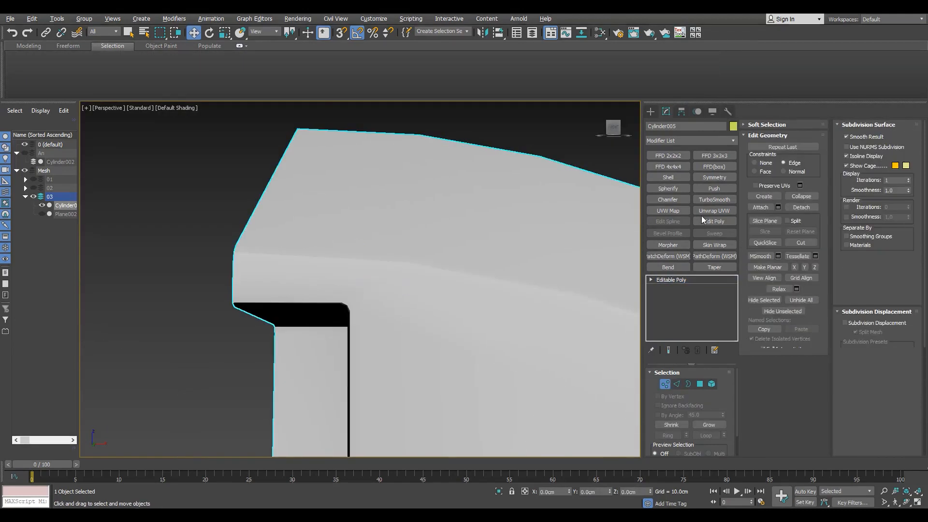
{"action": "middle_click_drag", "start_coordinate": [349, 308], "coordinate": [515, 331], "text": "alt"}
{"action": "key", "text": "F4"}
{"action": "key", "text": "ctrl+z"}
Nudge the vertices at the horizontal arm's chamfered outer corner
{"action": "scroll", "coordinate": [366, 296], "scroll_direction": "up", "scroll_amount": 1}
{"action": "scroll", "coordinate": [366, 297], "scroll_direction": "down", "scroll_amount": 3}
{"action": "key", "text": "1"}
{"action": "scroll", "coordinate": [405, 329], "scroll_direction": "down", "scroll_amount": 1}
{"action": "scroll", "coordinate": [514, 331], "scroll_direction": "up", "scroll_amount": 3}
{"action": "left_click", "coordinate": [462, 357]}
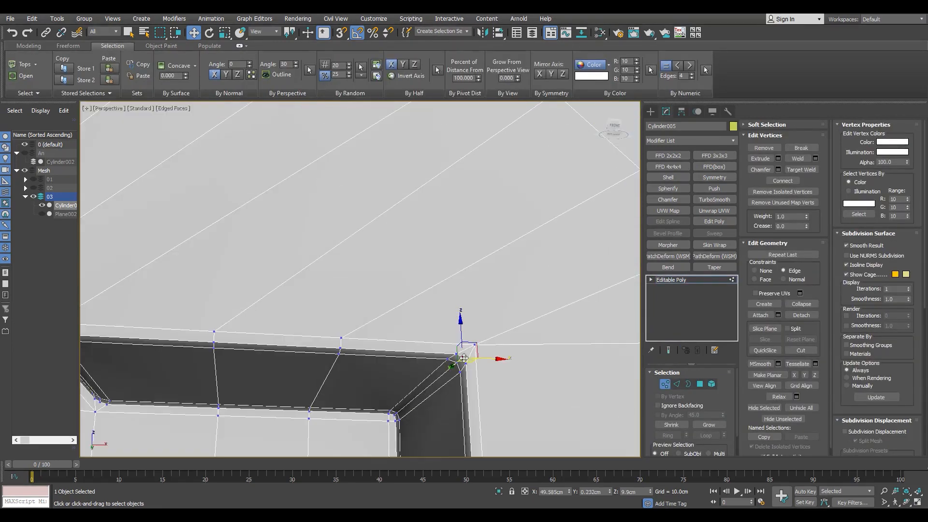
{"action": "left_click_drag", "start_coordinate": [462, 359], "coordinate": [457, 361]}
Cut an edge from the outer curve to the chamfered outer corner of the horizontal arm
{"action": "scroll", "coordinate": [457, 363], "scroll_direction": "down", "scroll_amount": 3}
{"action": "middle_click_drag", "start_coordinate": [457, 363], "coordinate": [267, 354]}
{"action": "key", "text": "alt+c"}
{"action": "left_click", "coordinate": [521, 335]}
{"action": "scroll", "coordinate": [283, 344], "scroll_direction": "up", "scroll_amount": 5}
{"action": "left_click", "coordinate": [243, 338]}
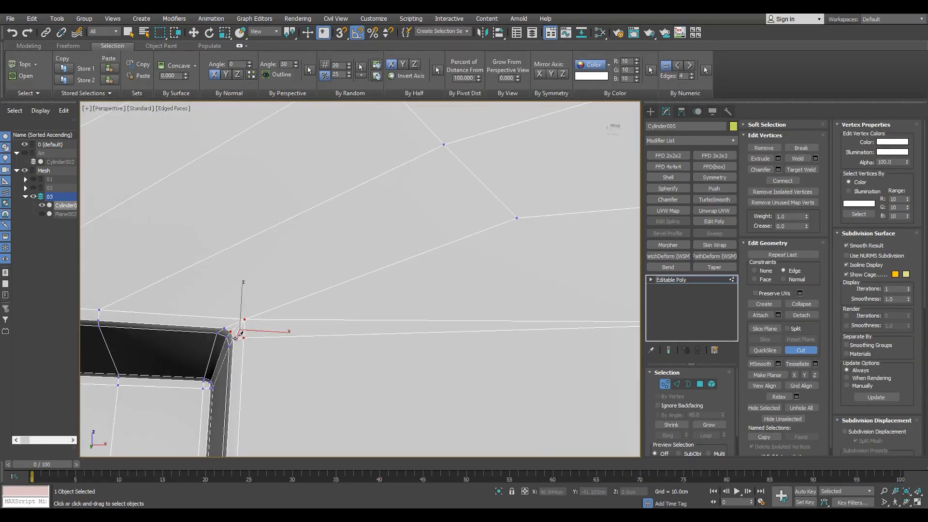
Replace the short edges at the horizontal arm's outer corner with diagonal ones and adjust the corner vertices
{"action": "key", "text": "2"}
{"action": "scroll", "coordinate": [234, 316], "scroll_direction": "up", "scroll_amount": 3}
{"action": "left_click", "coordinate": [258, 323]}
{"action": "left_click", "coordinate": [267, 342], "text": "ctrl"}
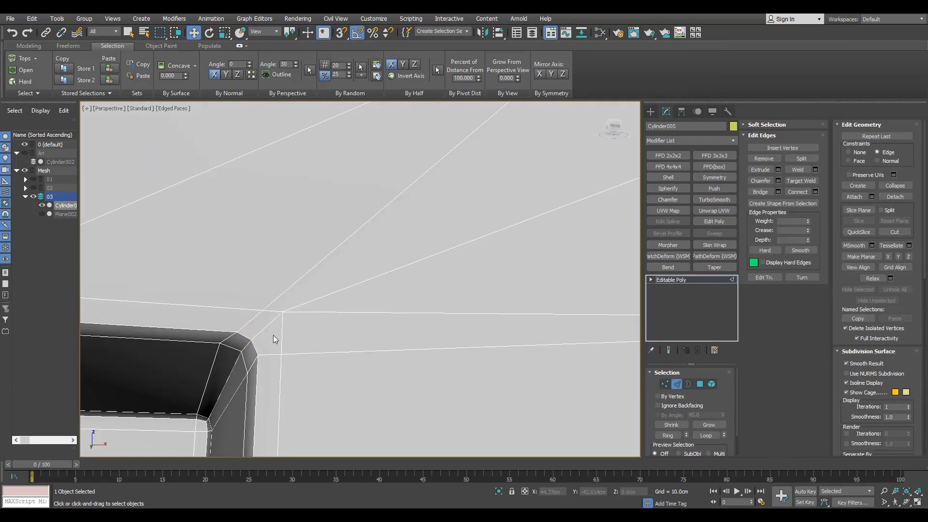
{"action": "key", "text": "1"}
{"action": "scroll", "coordinate": [273, 339], "scroll_direction": "down", "scroll_amount": 2}
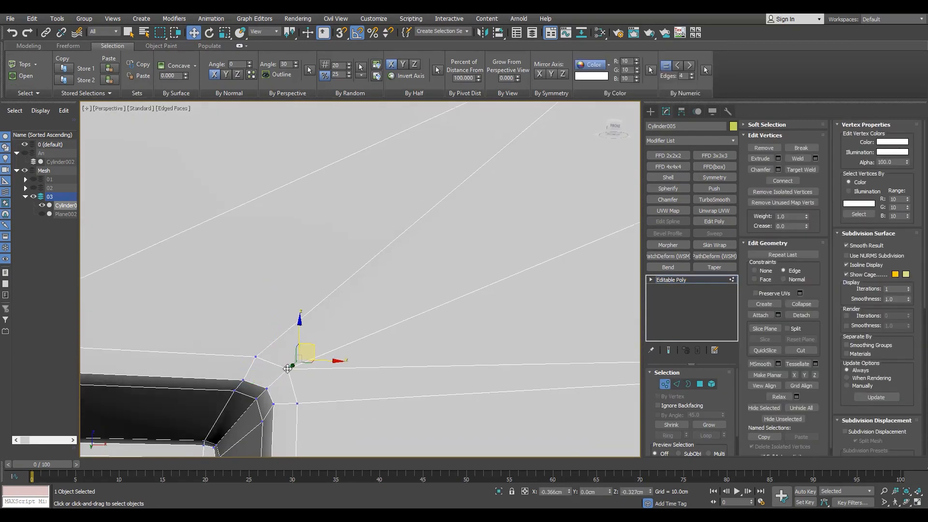
Cut a vertical edge from the middle loop's end to the quarter's lower border and lower one of its vertices about 1.8 cm
{"action": "scroll", "coordinate": [287, 368], "scroll_direction": "down", "scroll_amount": 4}
{"action": "key", "text": "alt+c"}
{"action": "key", "text": "2"}
{"action": "key", "text": "w"}
{"action": "scroll", "coordinate": [288, 349], "scroll_direction": "up", "scroll_amount": 3}
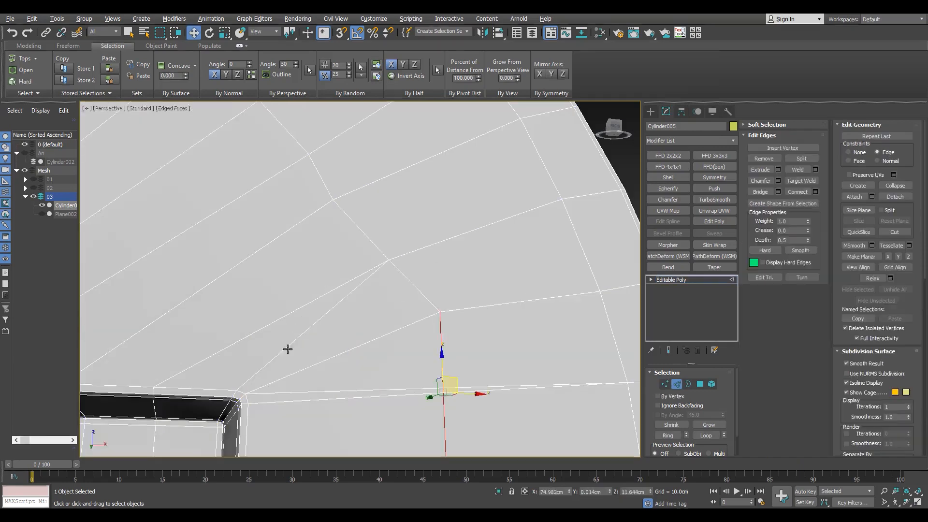
{"action": "key", "text": "1"}
{"action": "middle_click_drag", "start_coordinate": [472, 359], "coordinate": [361, 313]}
{"action": "left_click_drag", "start_coordinate": [333, 347], "coordinate": [334, 361]}
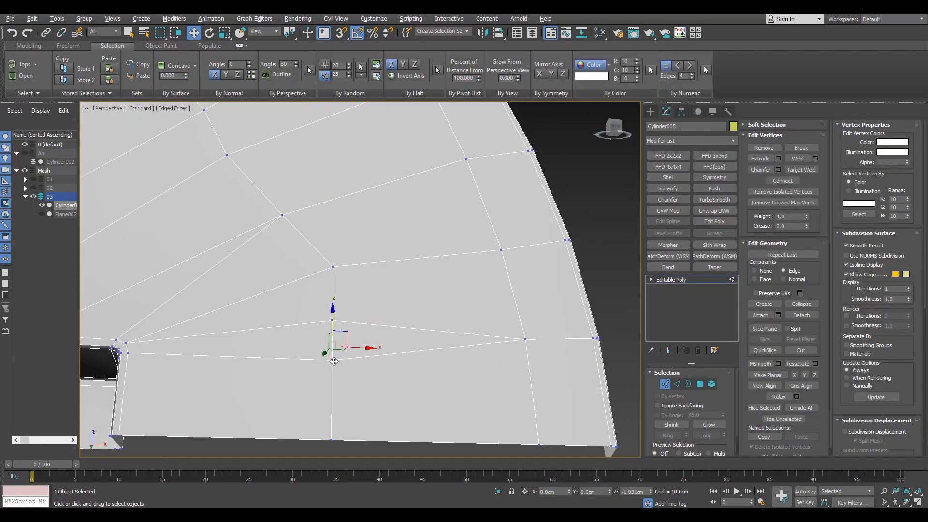
Apply TurboSmooth with 2 iterations to the quarter and inspect its shading and smoothed mesh around the recess
{"action": "left_click", "coordinate": [677, 281]}
{"action": "left_click", "coordinate": [715, 200]}
{"action": "key", "text": "F4"}
{"action": "scroll", "coordinate": [265, 312], "scroll_direction": "down", "scroll_amount": 5}
{"action": "middle_click_drag", "start_coordinate": [266, 313], "coordinate": [354, 240], "text": "alt"}
{"action": "scroll", "coordinate": [327, 285], "scroll_direction": "up", "scroll_amount": 5}
{"action": "scroll", "coordinate": [355, 239], "scroll_direction": "up", "scroll_amount": 2}
{"action": "left_click", "coordinate": [721, 387]}
{"action": "scroll", "coordinate": [357, 242], "scroll_direction": "down", "scroll_amount": 6}
{"action": "middle_click_drag", "start_coordinate": [386, 271], "coordinate": [348, 159], "text": "alt"}
{"action": "scroll", "coordinate": [348, 194], "scroll_direction": "up", "scroll_amount": 3}
{"action": "key", "text": "F4"}
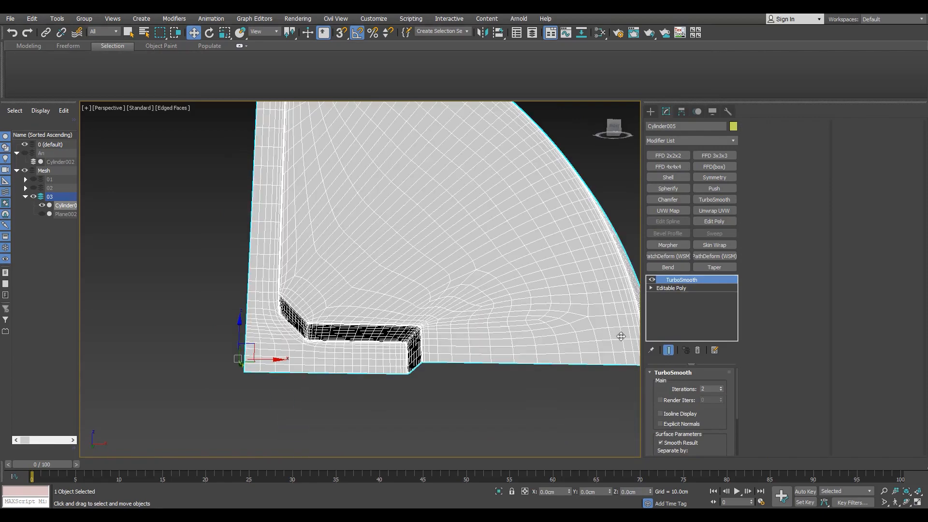
Remove TurboSmooth from the quarter and mirror it across the X axis with a Symmetry modifier, using a 0.001 cm weld threshold
{"action": "left_click", "coordinate": [699, 351]}
{"action": "key", "text": "2"}
{"action": "left_click", "coordinate": [714, 177]}
{"action": "scroll", "coordinate": [323, 225], "scroll_direction": "down", "scroll_amount": 6}
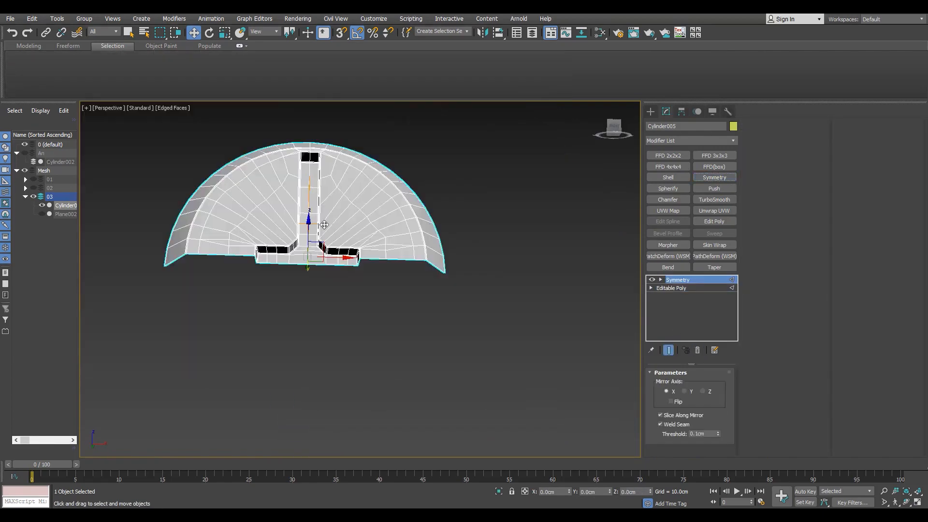
{"action": "middle_click_drag", "start_coordinate": [323, 226], "coordinate": [360, 334]}
{"action": "scroll", "coordinate": [360, 290], "scroll_direction": "up", "scroll_amount": 8}
{"action": "left_click_drag", "start_coordinate": [692, 435], "coordinate": [785, 451]}
{"action": "type", "text": "0.001"}
{"action": "key", "text": "Return"}
{"action": "scroll", "coordinate": [521, 305], "scroll_direction": "down", "scroll_amount": 7}
Add a second Symmetry on the Y axis directly above the base mesh to complete the disc, and collapse the stack to Editable Poly
{"action": "left_click", "coordinate": [672, 288]}
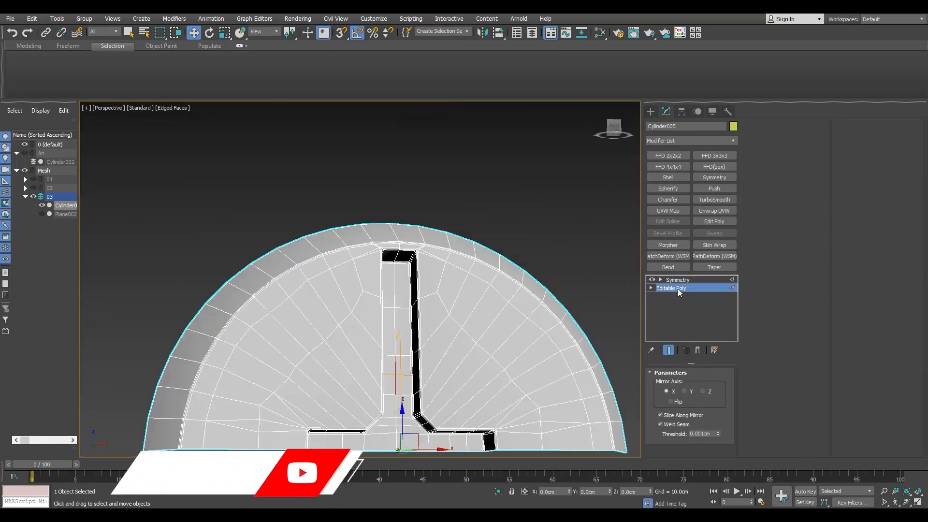
{"action": "scroll", "coordinate": [386, 314], "scroll_direction": "up", "scroll_amount": 5}
{"action": "left_click", "coordinate": [714, 177]}
{"action": "left_click", "coordinate": [684, 391]}
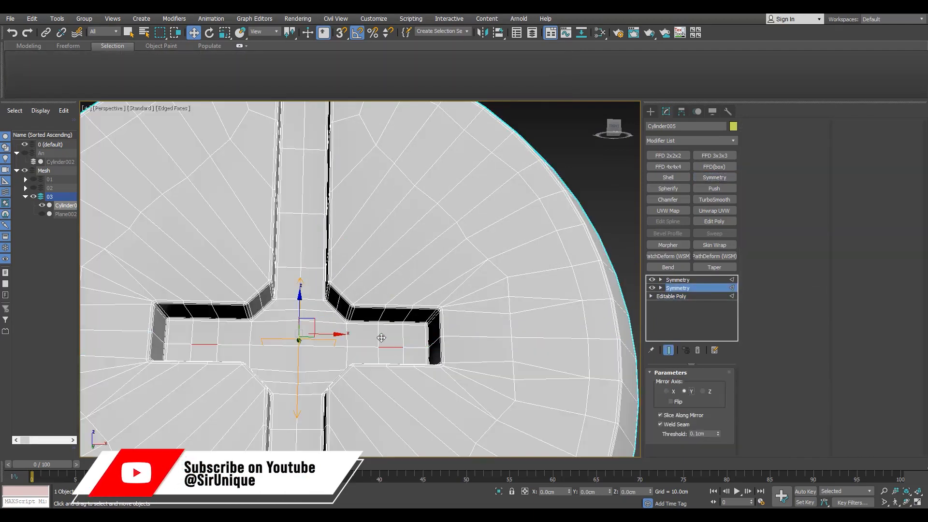
{"action": "scroll", "coordinate": [381, 338], "scroll_direction": "up", "scroll_amount": 5}
{"action": "scroll", "coordinate": [620, 414], "scroll_direction": "down", "scroll_amount": 10}
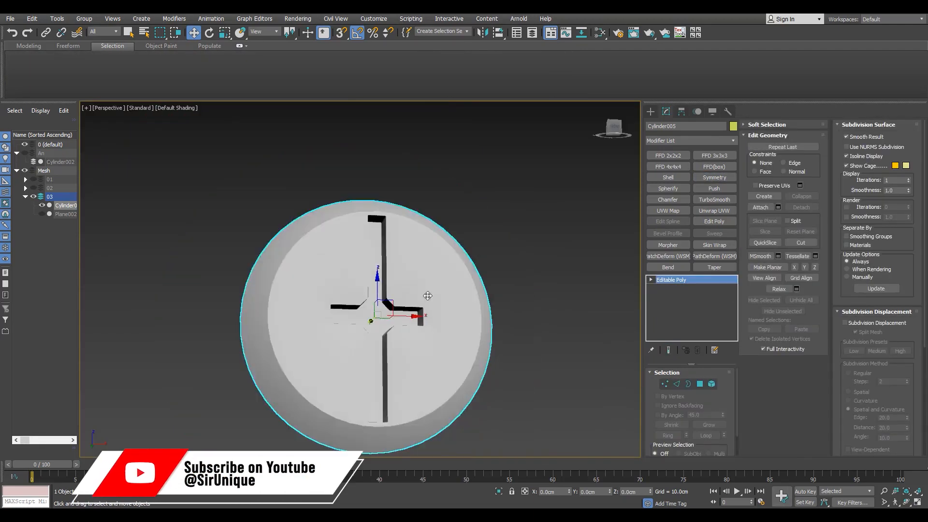
Show edged faces, select the disc's open outer border, shift it slightly toward the front face and rescale it
{"action": "middle_click_drag", "start_coordinate": [427, 296], "coordinate": [435, 242], "text": "alt"}
{"action": "key", "text": "F4"}
{"action": "key", "text": "3"}
{"action": "left_click", "coordinate": [503, 375]}
{"action": "middle_click_drag", "start_coordinate": [501, 372], "coordinate": [484, 348], "text": "alt"}
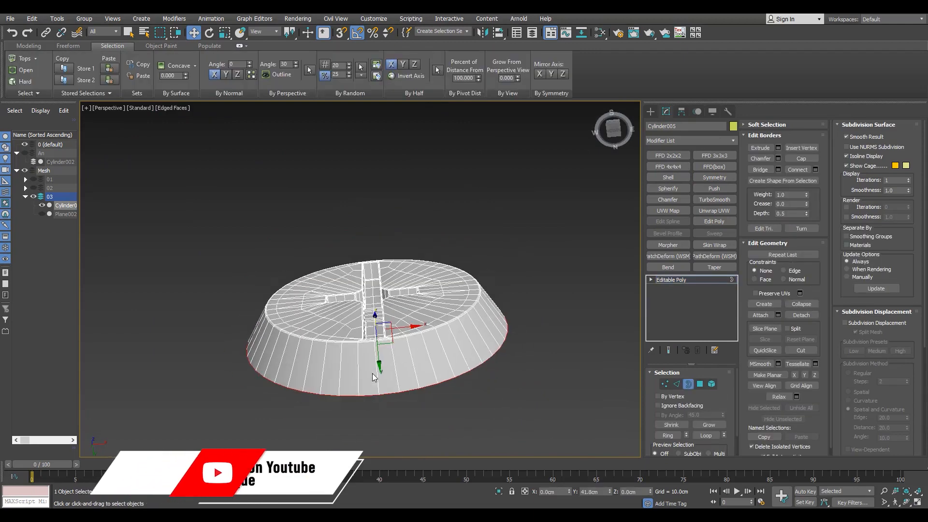
{"action": "left_click_drag", "start_coordinate": [378, 376], "coordinate": [378, 370]}
{"action": "scroll", "coordinate": [387, 347], "scroll_direction": "up", "scroll_amount": 3}
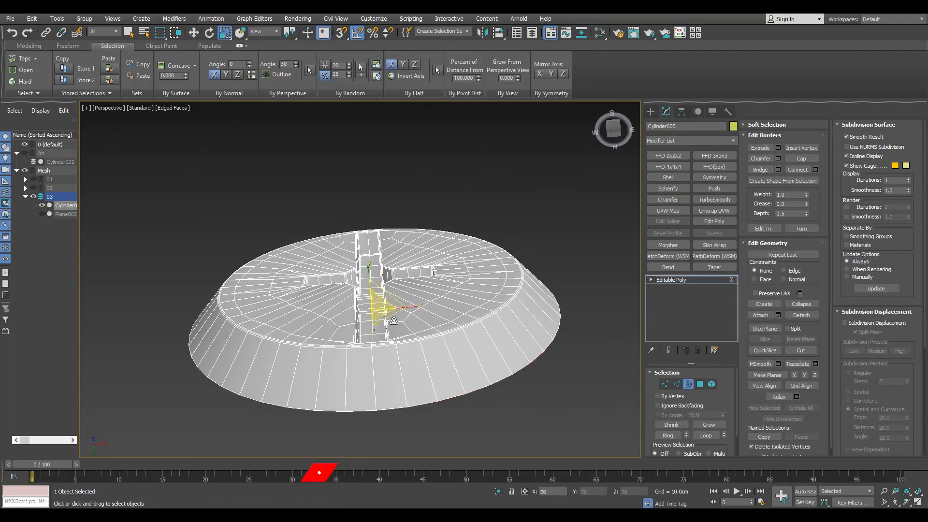
Extrude the open outer border straight backward to form a side wall behind the slanted rim
{"action": "middle_click_drag", "start_coordinate": [393, 321], "coordinate": [435, 313], "text": "alt"}
{"action": "scroll", "coordinate": [528, 272], "scroll_direction": "up", "scroll_amount": 3}
{"action": "middle_click_drag", "start_coordinate": [528, 271], "coordinate": [525, 293], "text": "alt"}
{"action": "key", "text": "w"}
{"action": "left_click_drag", "start_coordinate": [299, 376], "coordinate": [307, 466], "text": "shift"}
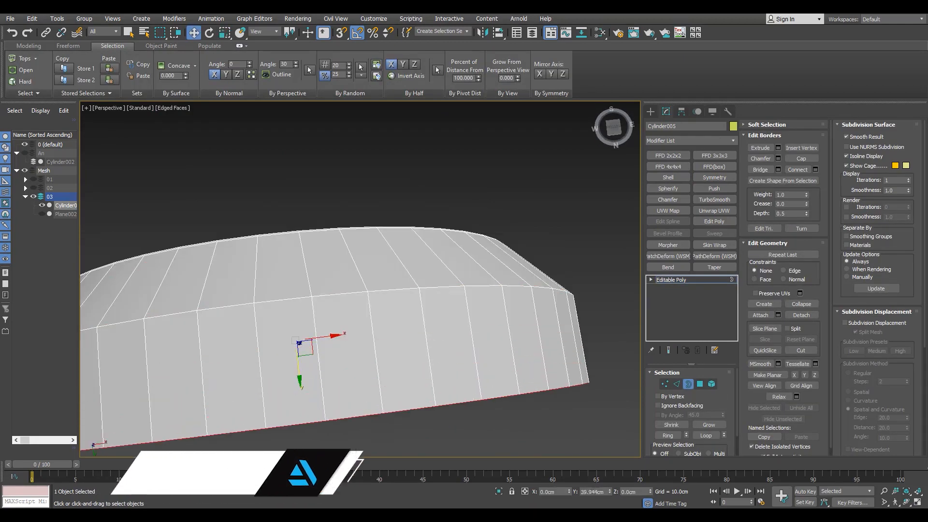
Cap the open border at the back of the disc's side wall
{"action": "scroll", "coordinate": [377, 338], "scroll_direction": "down", "scroll_amount": 5}
{"action": "middle_click_drag", "start_coordinate": [378, 300], "coordinate": [372, 377], "text": "alt"}
{"action": "scroll", "coordinate": [322, 333], "scroll_direction": "up", "scroll_amount": 4}
{"action": "key", "text": "2"}
{"action": "left_click", "coordinate": [306, 359]}
{"action": "middle_click_drag", "start_coordinate": [392, 411], "coordinate": [388, 355], "text": "alt"}
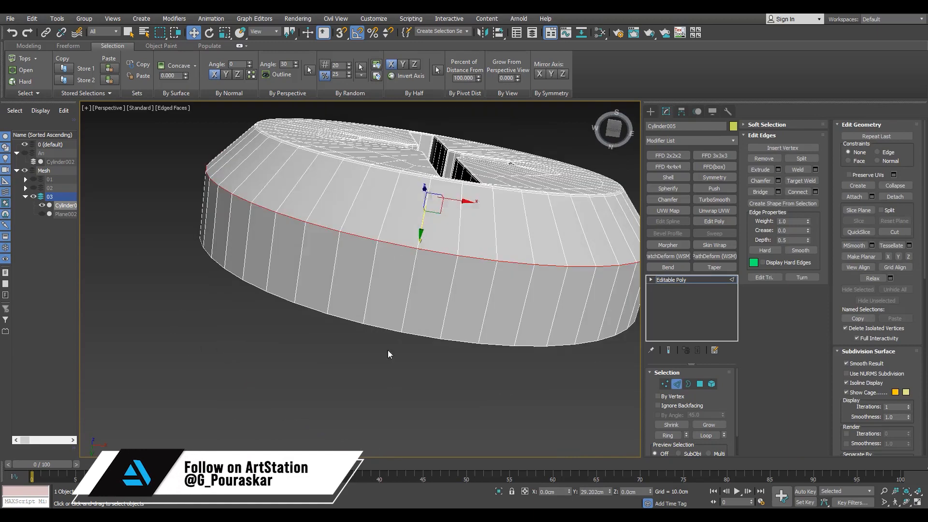
{"action": "key", "text": "3"}
{"action": "left_click", "coordinate": [426, 325]}
Chamfer the edge loop below the slanted rim together with the back edge loop by 1.0 cm with 1 segment
{"action": "key", "text": "2"}
{"action": "double_click", "coordinate": [386, 261], "text": "ctrl"}
{"action": "middle_click_drag", "start_coordinate": [387, 263], "coordinate": [389, 232], "text": "alt"}
{"action": "scroll", "coordinate": [390, 232], "scroll_direction": "up", "scroll_amount": 3}
{"action": "left_click", "coordinate": [777, 180]}
{"action": "scroll", "coordinate": [367, 232], "scroll_direction": "down", "scroll_amount": 3}
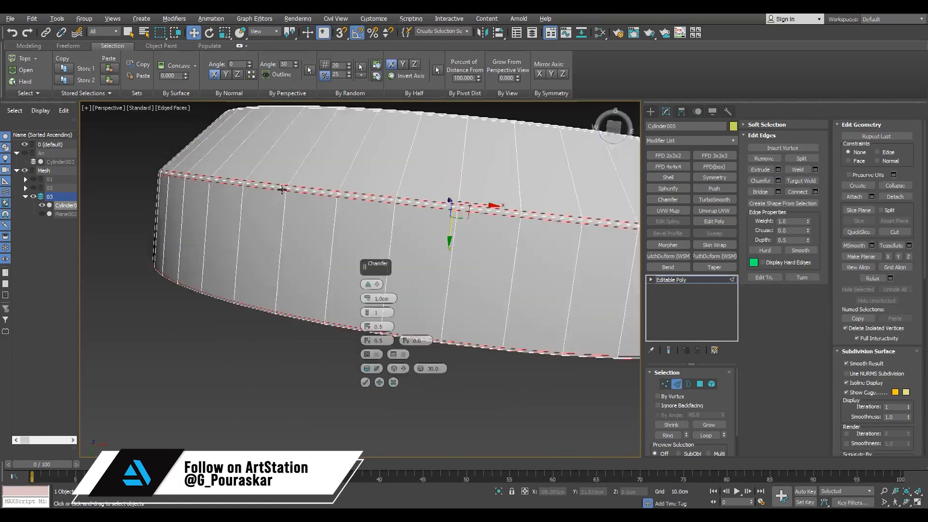
{"action": "left_click", "coordinate": [366, 382]}
Delete the large cap polygon on the disc's back and select the edges of the resulting open border
{"action": "middle_click_drag", "start_coordinate": [360, 334], "coordinate": [338, 236], "text": "alt"}
{"action": "key", "text": "4"}
{"action": "left_click", "coordinate": [367, 193]}
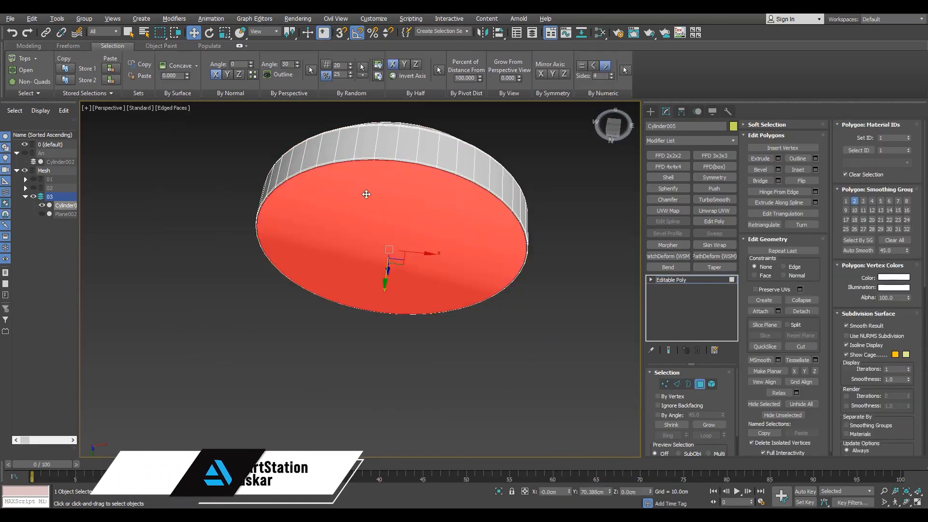
{"action": "key", "text": "Delete"}
{"action": "key", "text": "3"}
{"action": "left_click", "coordinate": [360, 165]}
{"action": "key", "text": "2"}
Try to bridge all selected edges of the back border across the opening and undo it
{"action": "left_click", "coordinate": [765, 192]}
{"action": "middle_click_drag", "start_coordinate": [412, 338], "coordinate": [416, 283], "text": "alt"}
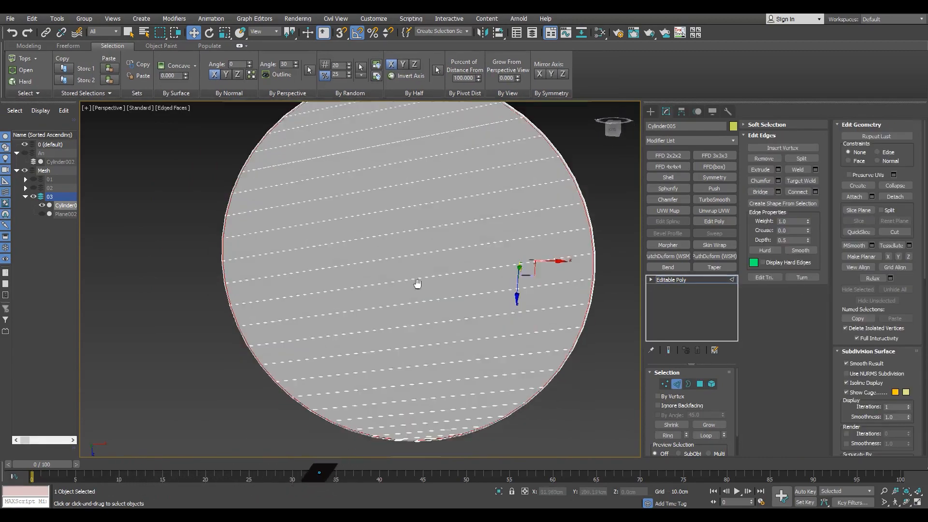
{"action": "key", "text": "ctrl+z"}
Adjust the edge selection on the open back border and bridge the opening with strips of polygons
{"action": "scroll", "coordinate": [411, 319], "scroll_direction": "up", "scroll_amount": 2}
{"action": "left_click", "coordinate": [396, 330], "text": "ctrl"}
{"action": "left_click", "coordinate": [763, 192]}
{"action": "scroll", "coordinate": [359, 327], "scroll_direction": "down", "scroll_amount": 7}
{"action": "middle_click_drag", "start_coordinate": [358, 241], "coordinate": [366, 328], "text": "alt"}
{"action": "scroll", "coordinate": [384, 276], "scroll_direction": "up", "scroll_amount": 6}
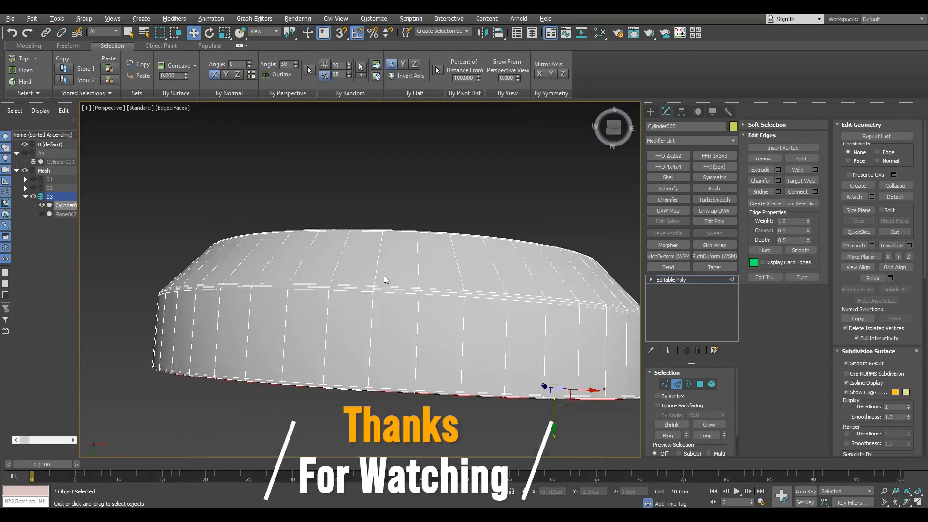
Apply TurboSmooth with 2 iterations to the complete disc and inspect its shading and smoothed mesh around the cross recess
{"action": "middle_click_drag", "start_coordinate": [385, 277], "coordinate": [387, 329], "text": "alt"}
{"action": "key", "text": "2"}
{"action": "left_click", "coordinate": [715, 200]}
{"action": "left_click", "coordinate": [720, 387]}
{"action": "key", "text": "F4"}
{"action": "scroll", "coordinate": [379, 320], "scroll_direction": "down", "scroll_amount": 3}
{"action": "middle_click_drag", "start_coordinate": [430, 298], "coordinate": [411, 227], "text": "alt"}
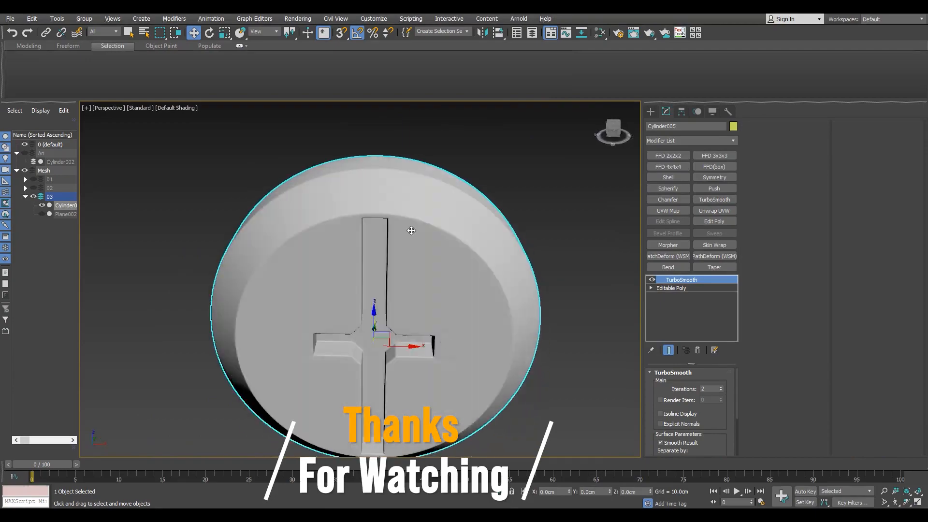
{"action": "scroll", "coordinate": [394, 271], "scroll_direction": "up", "scroll_amount": 5}
{"action": "scroll", "coordinate": [393, 270], "scroll_direction": "down", "scroll_amount": 4}
{"action": "middle_click_drag", "start_coordinate": [393, 271], "coordinate": [385, 257], "text": "alt"}
{"action": "scroll", "coordinate": [385, 256], "scroll_direction": "down", "scroll_amount": 2}
{"action": "middle_click_drag", "start_coordinate": [394, 384], "coordinate": [389, 320]}
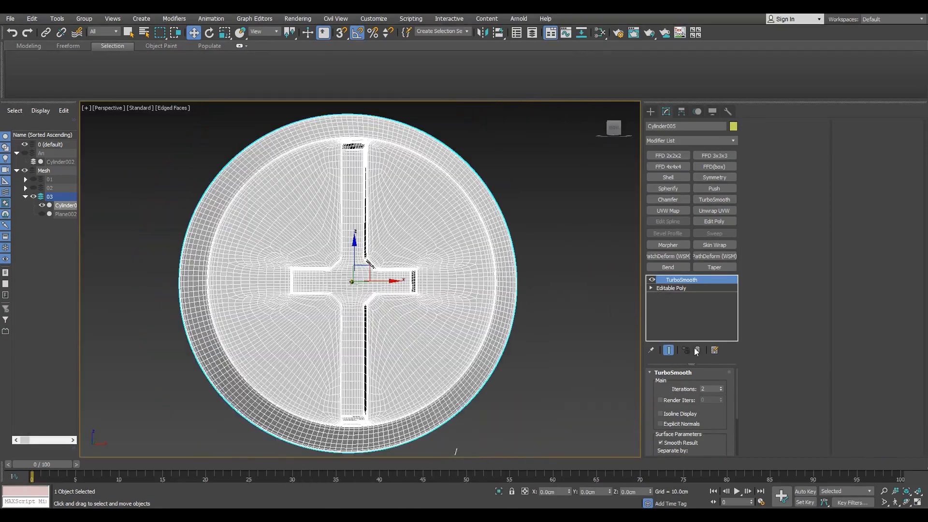